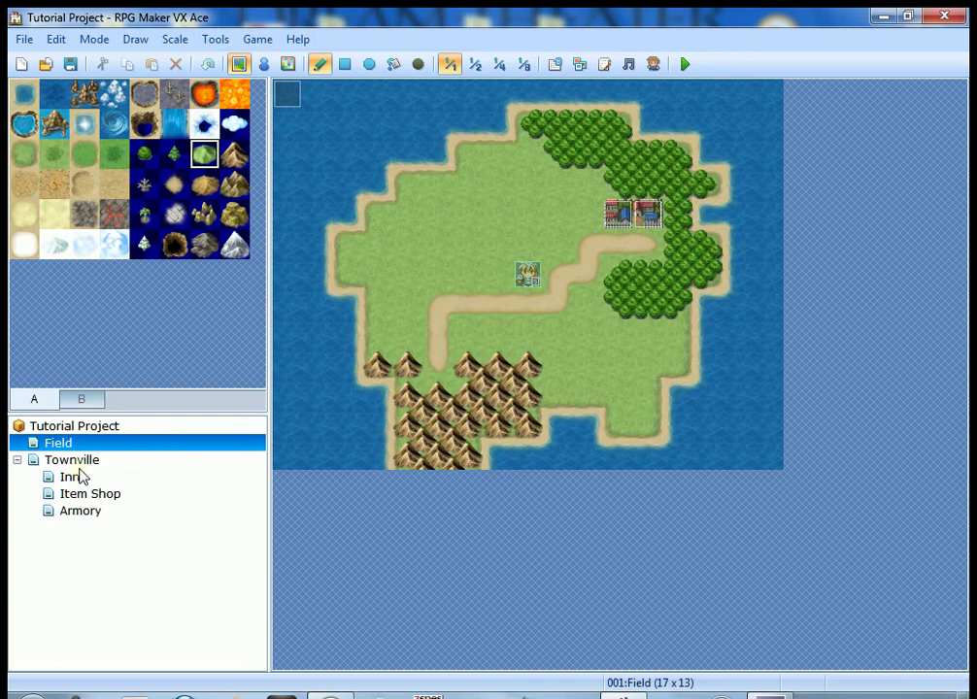
# Review the Inn and Townville maps and put the Inn map into event editing mode.
pyautogui.click(81, 476)
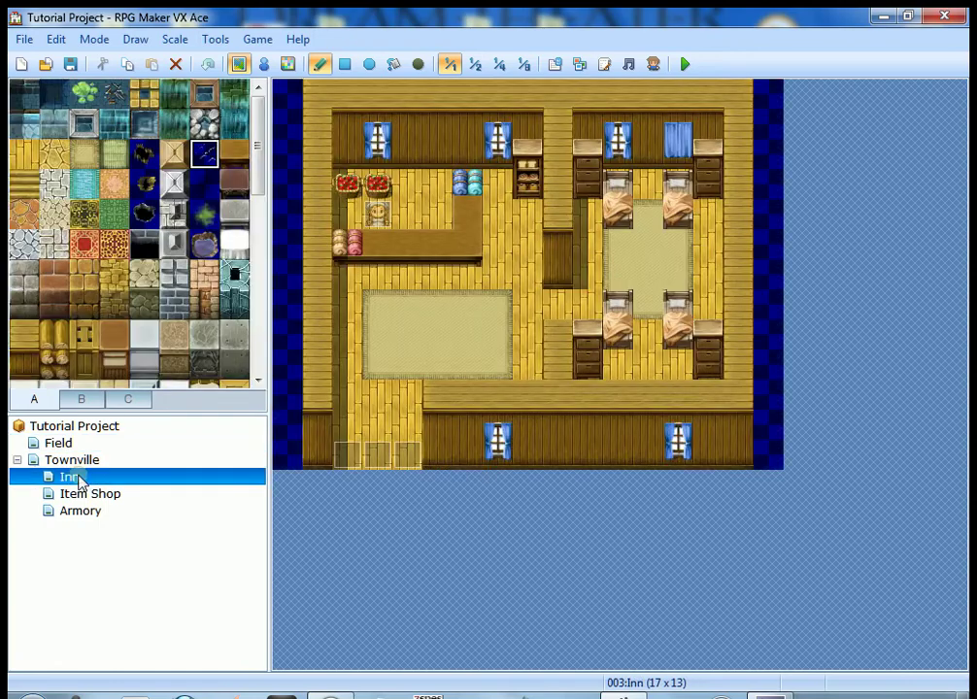
pyautogui.click(79, 462)
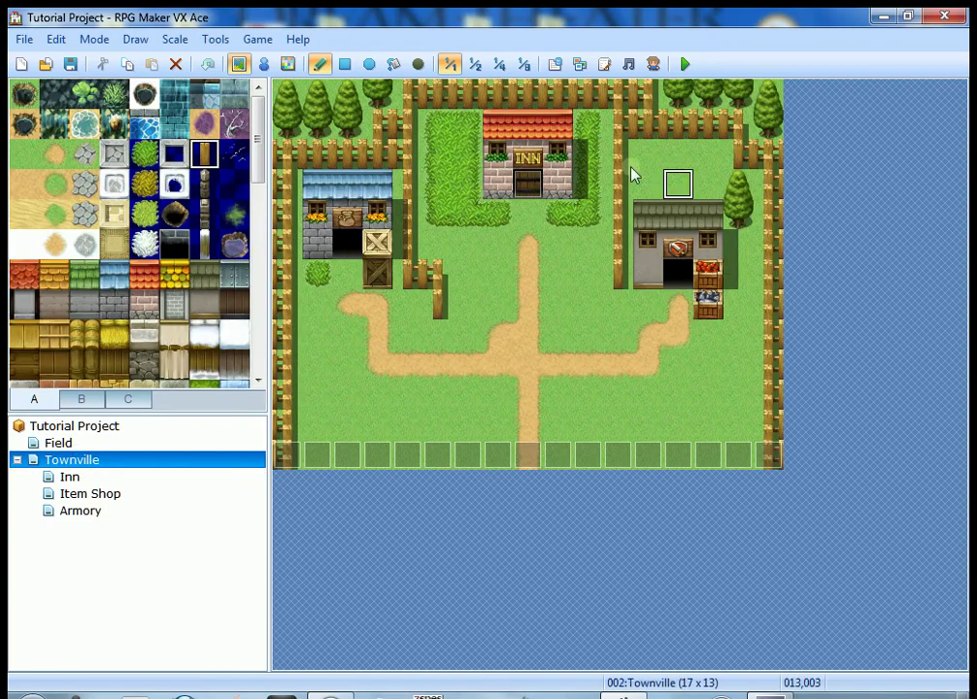
pyautogui.click(68, 477)
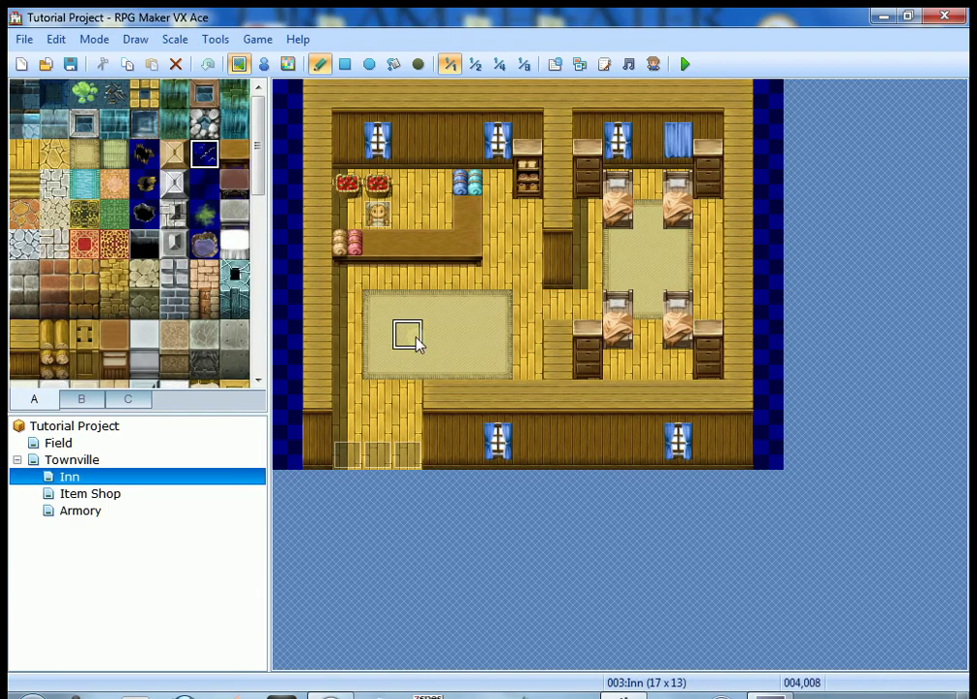
pyautogui.click(263, 63)
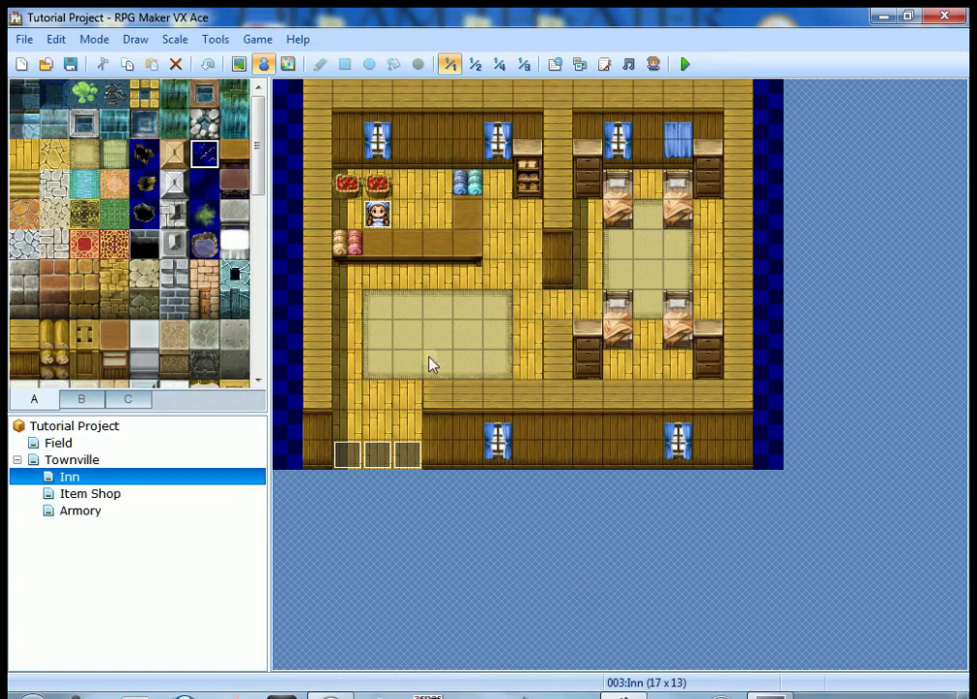
# Examine the quick event options on the innkeeper and look over the Item Shop, Armory and Inn maps.
pyautogui.rightClick(378, 216)
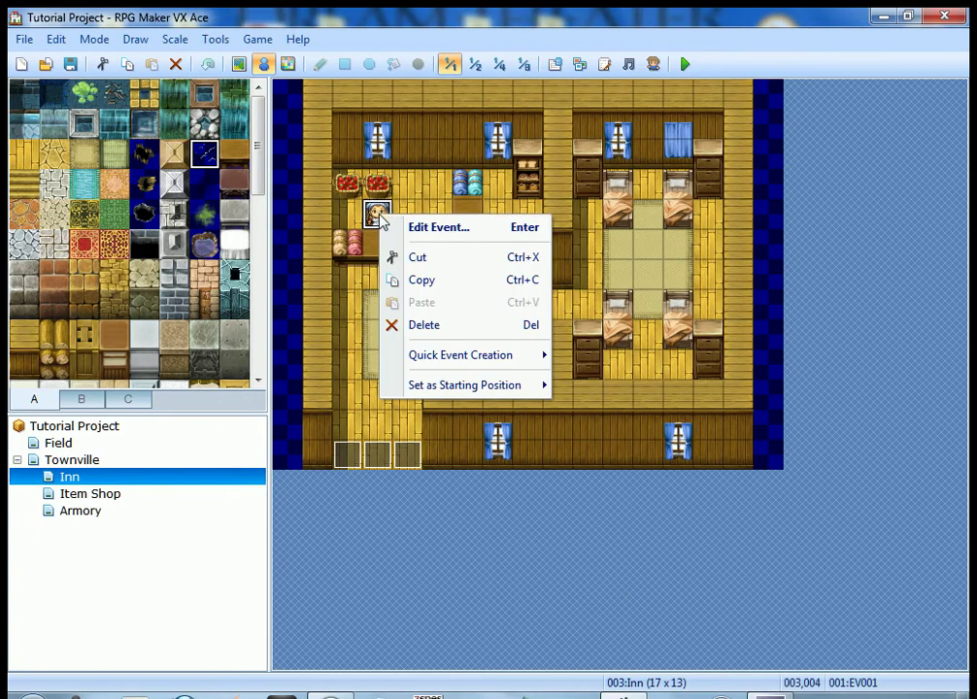
pyautogui.moveTo(481, 366)
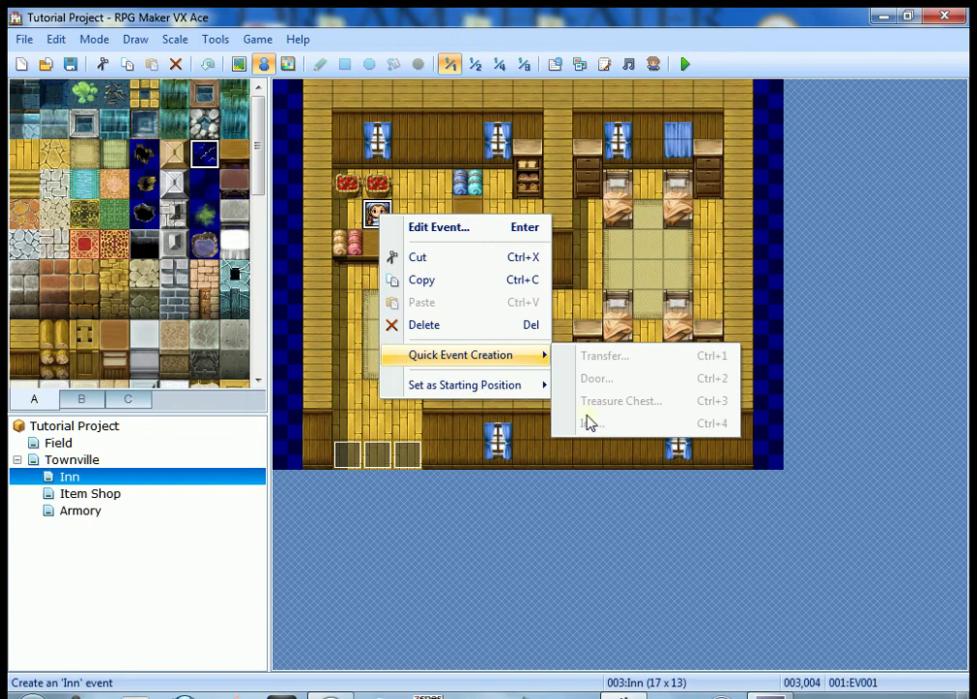
pyautogui.click(281, 21)
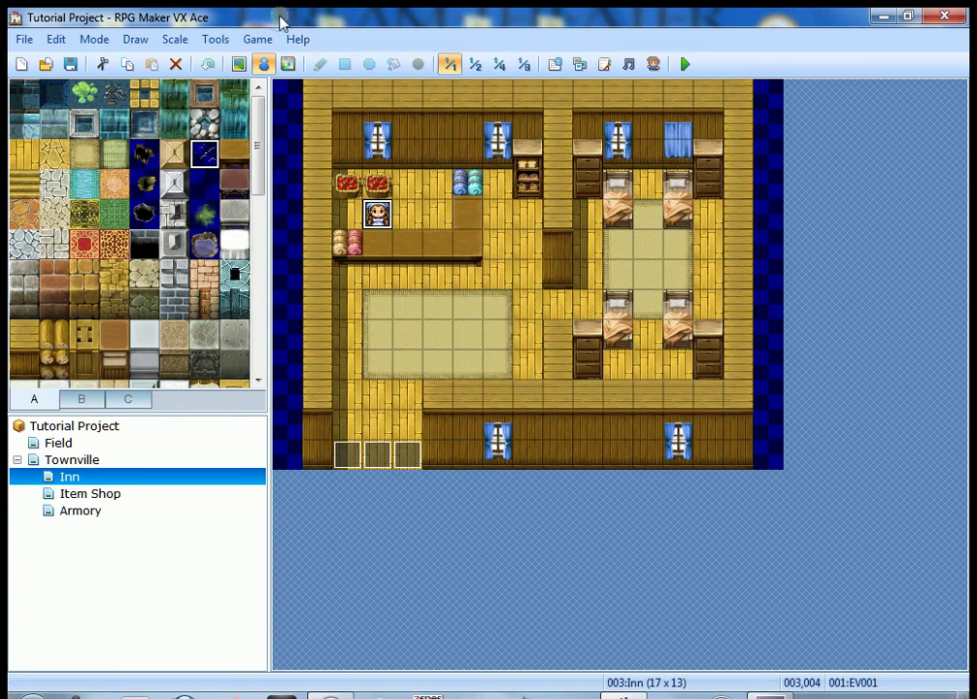
pyautogui.click(89, 498)
pyautogui.click(89, 518)
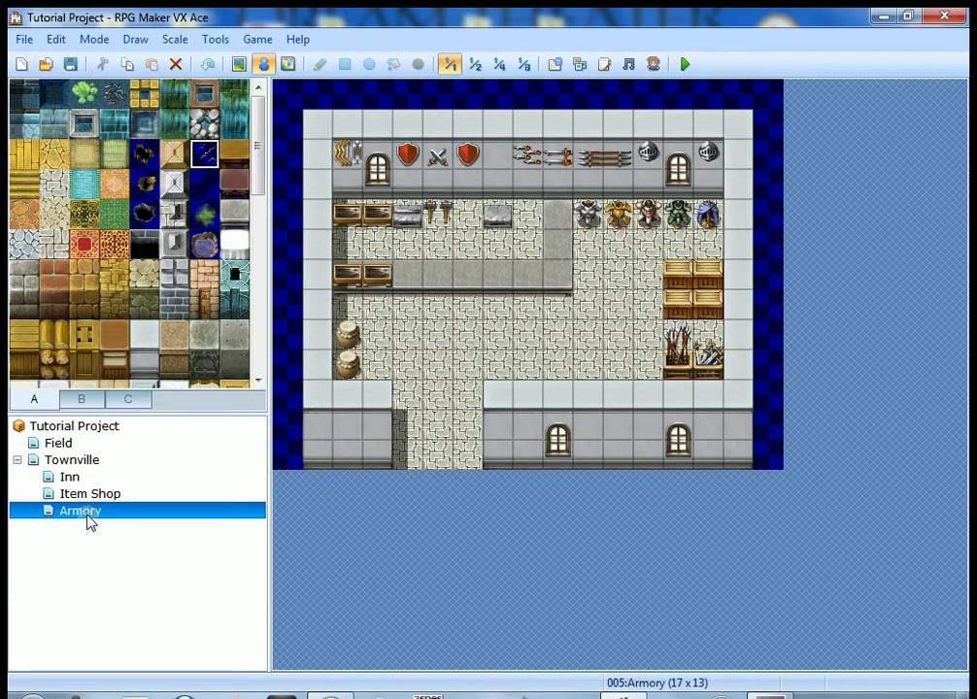
pyautogui.click(93, 496)
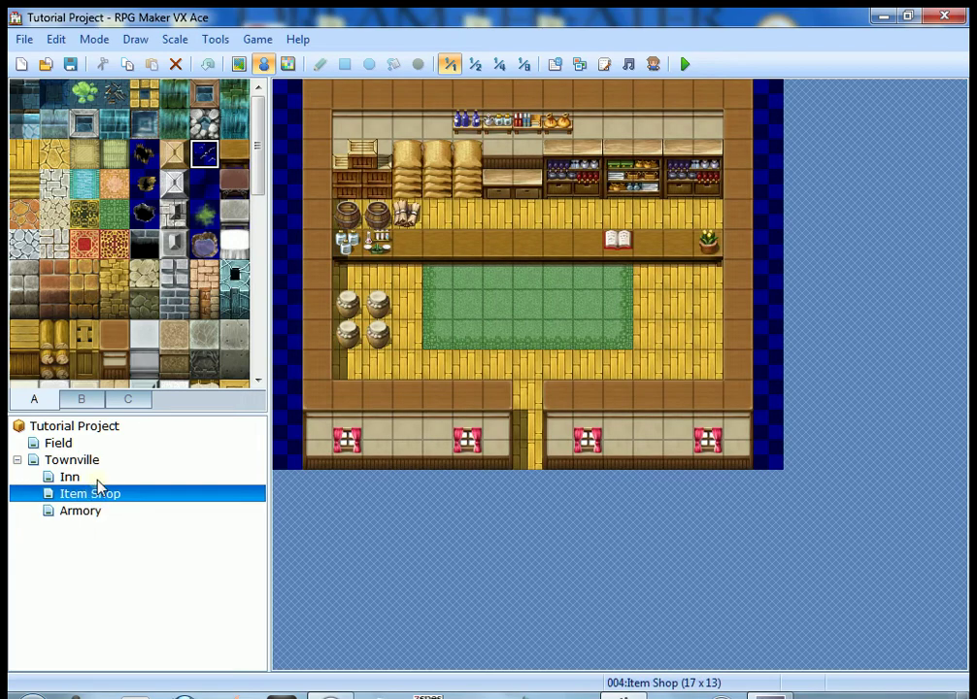
pyautogui.click(70, 478)
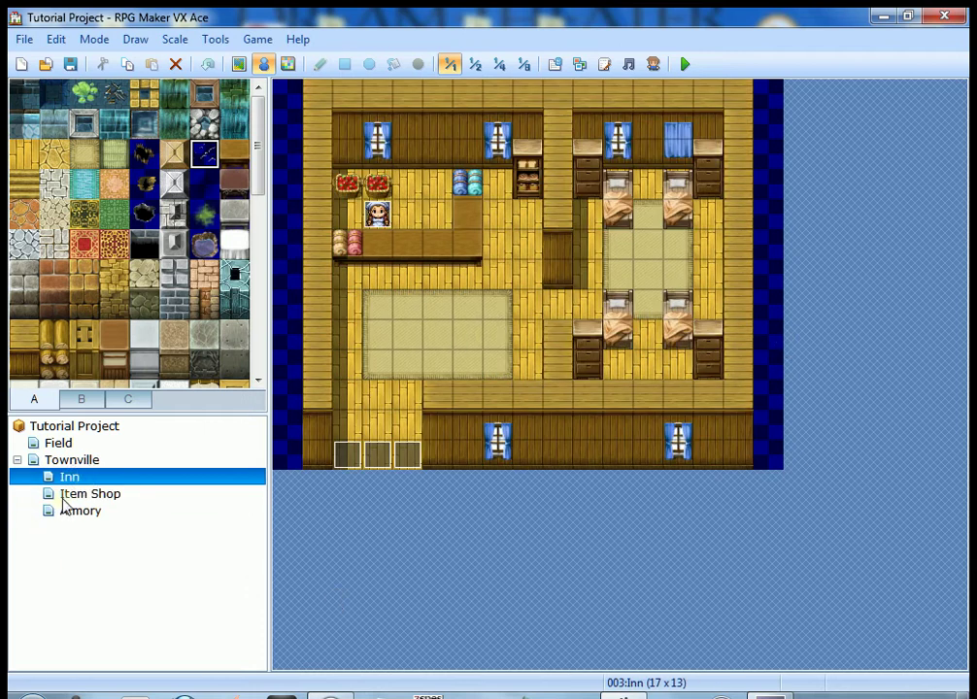
pyautogui.click(64, 497)
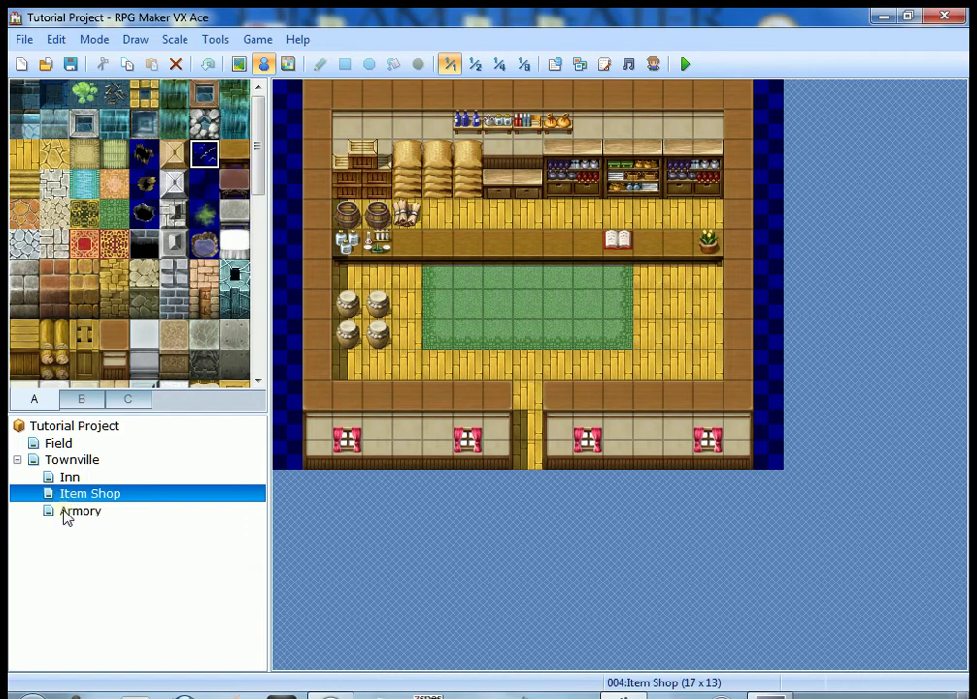
pyautogui.click(66, 515)
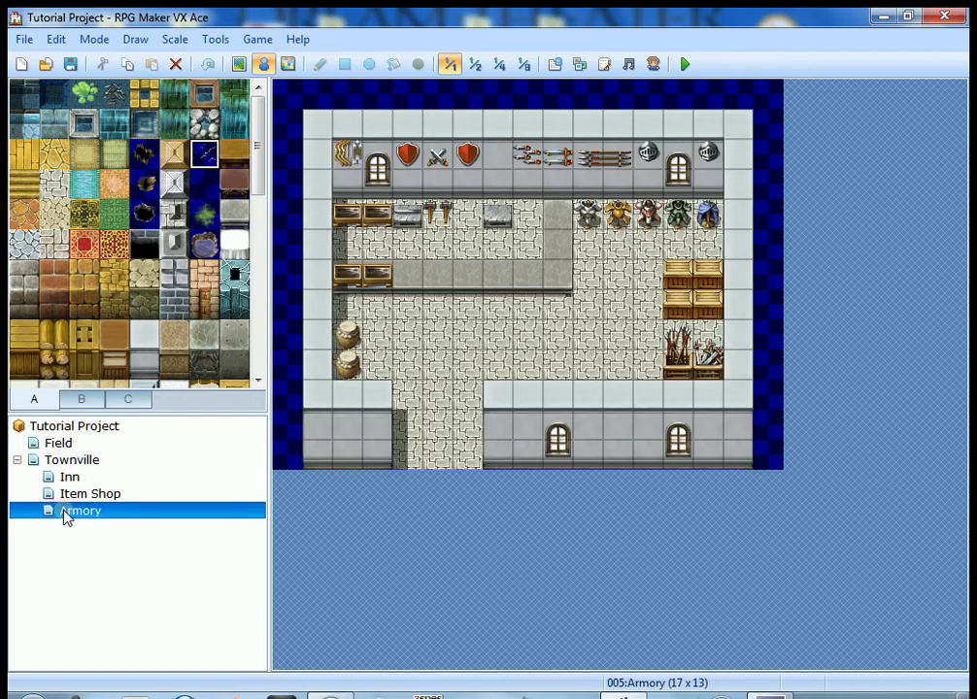
# Create a quick door event on the item shop's doorway in Townville, leading to the Item Shop entrance at (008,012).
pyautogui.click(74, 460)
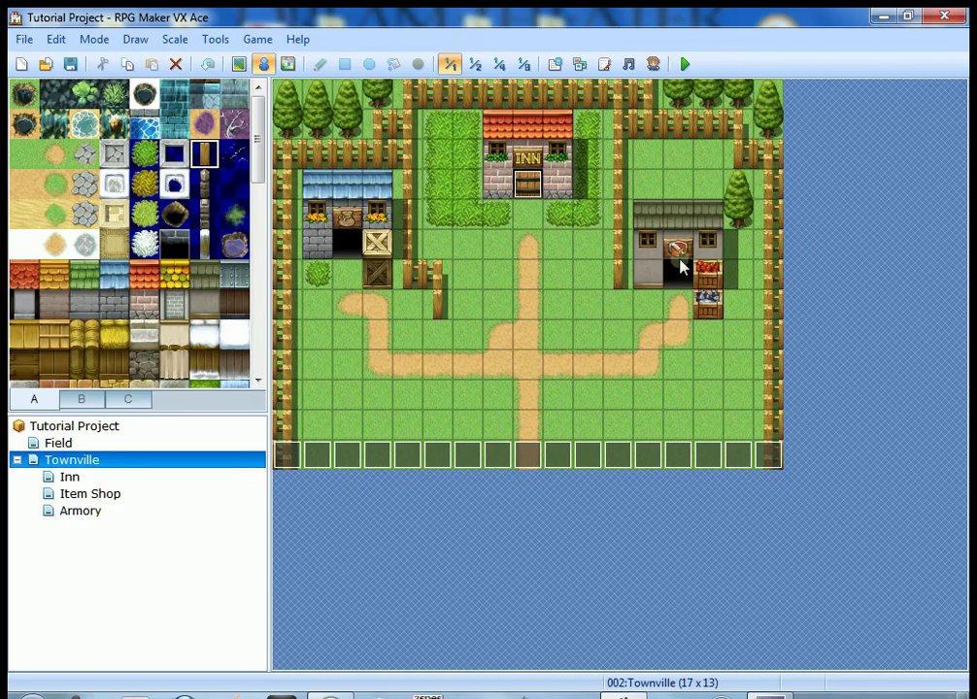
pyautogui.rightClick(346, 252)
pyautogui.moveTo(548, 385)
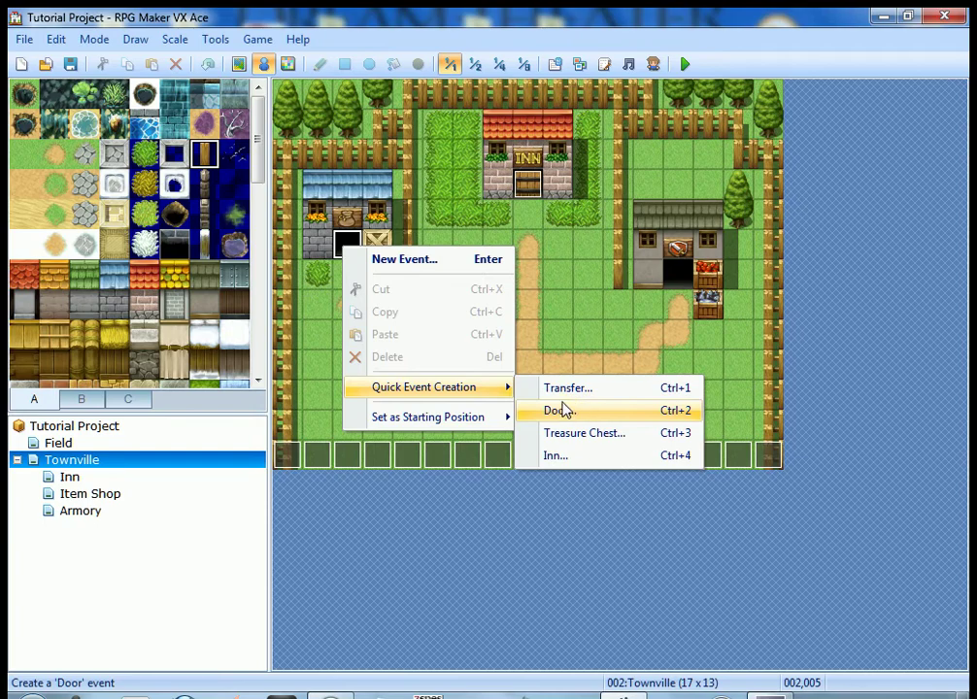
pyautogui.moveTo(486, 397)
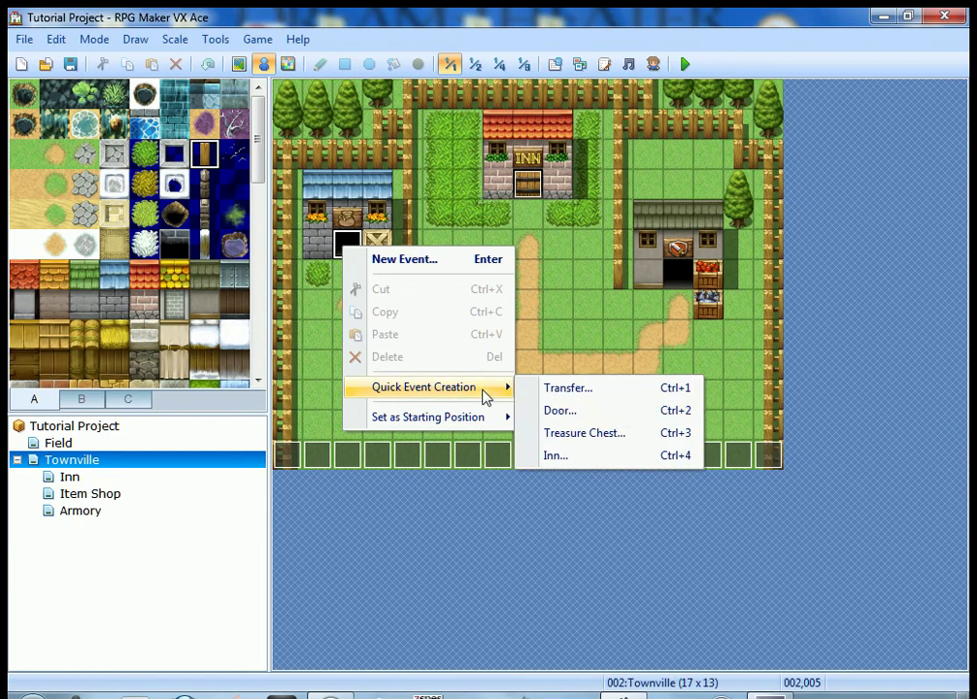
pyautogui.click(580, 420)
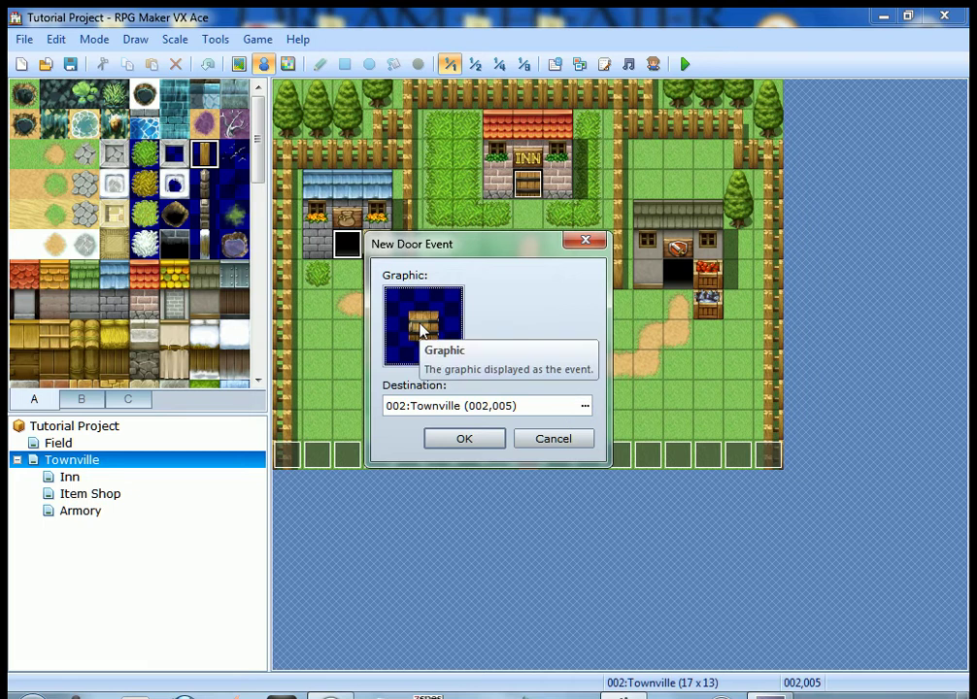
pyautogui.click(585, 406)
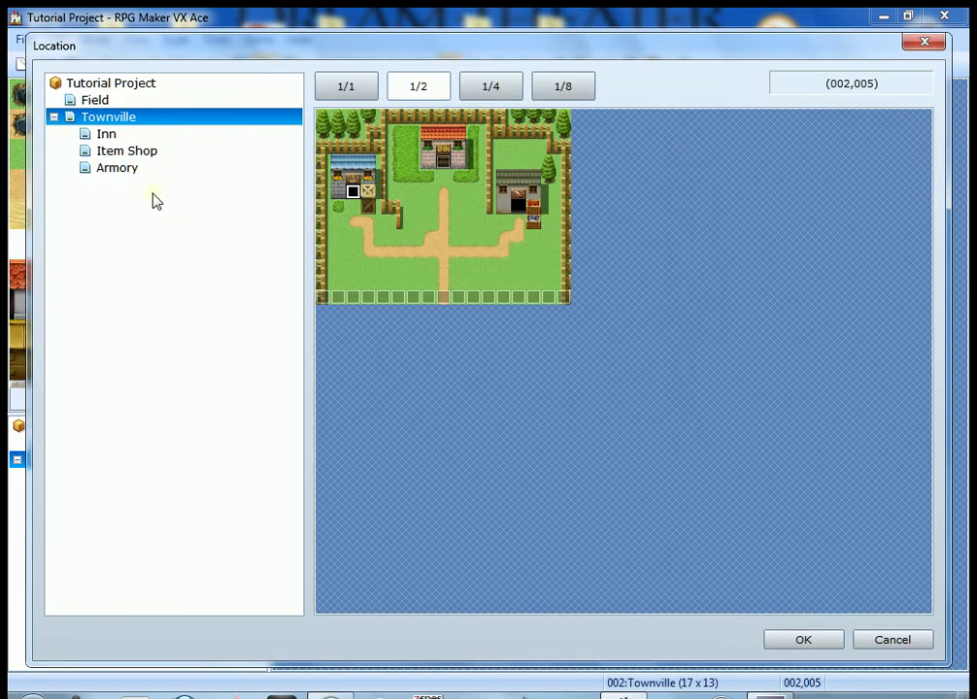
pyautogui.click(126, 151)
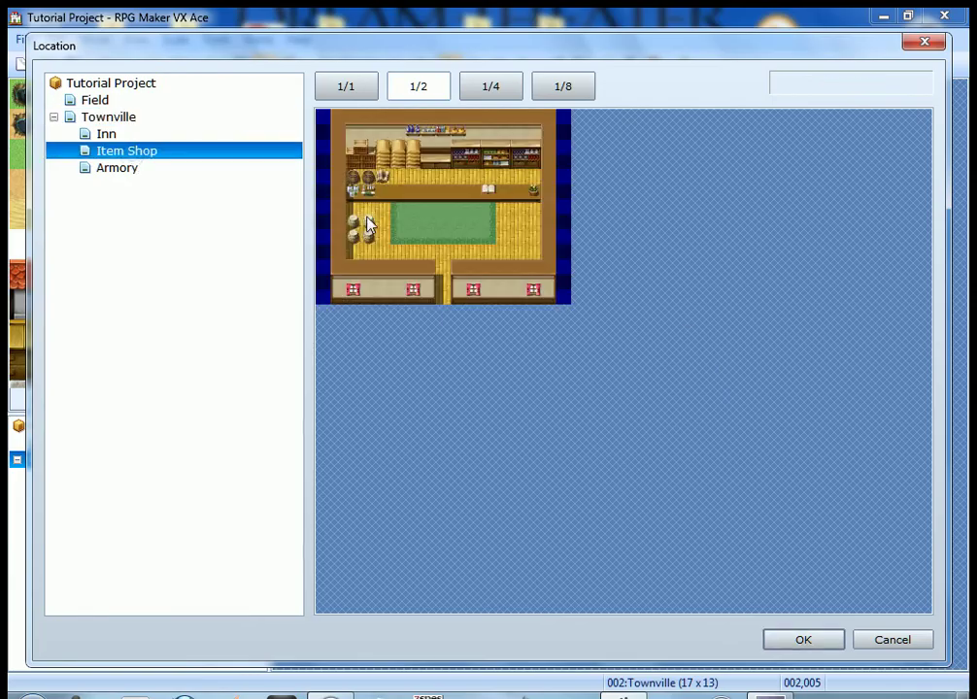
pyautogui.click(443, 302)
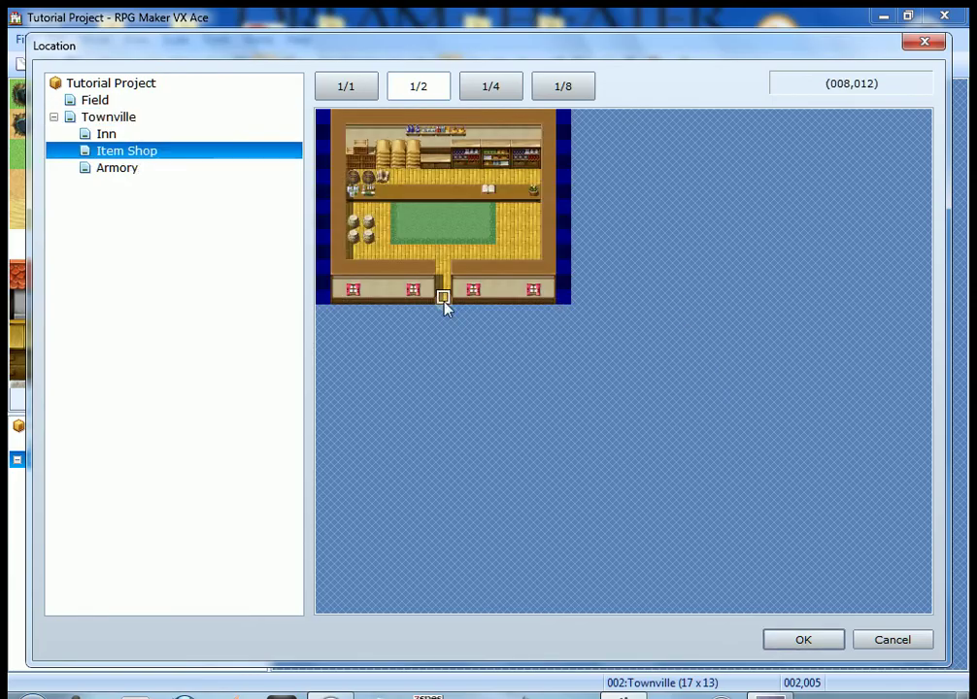
pyautogui.click(359, 93)
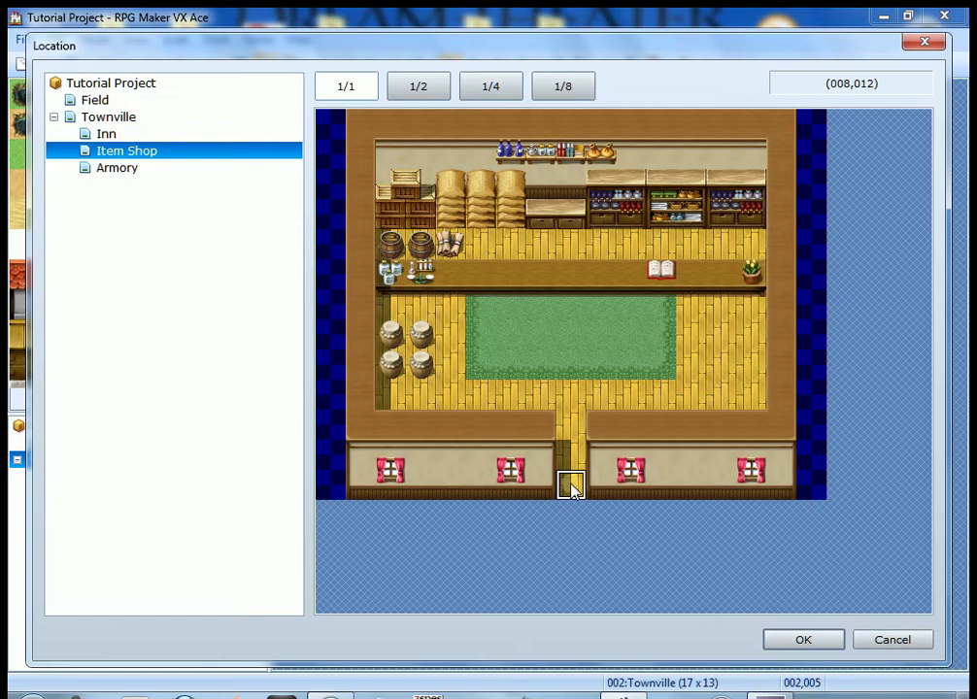
pyautogui.click(802, 641)
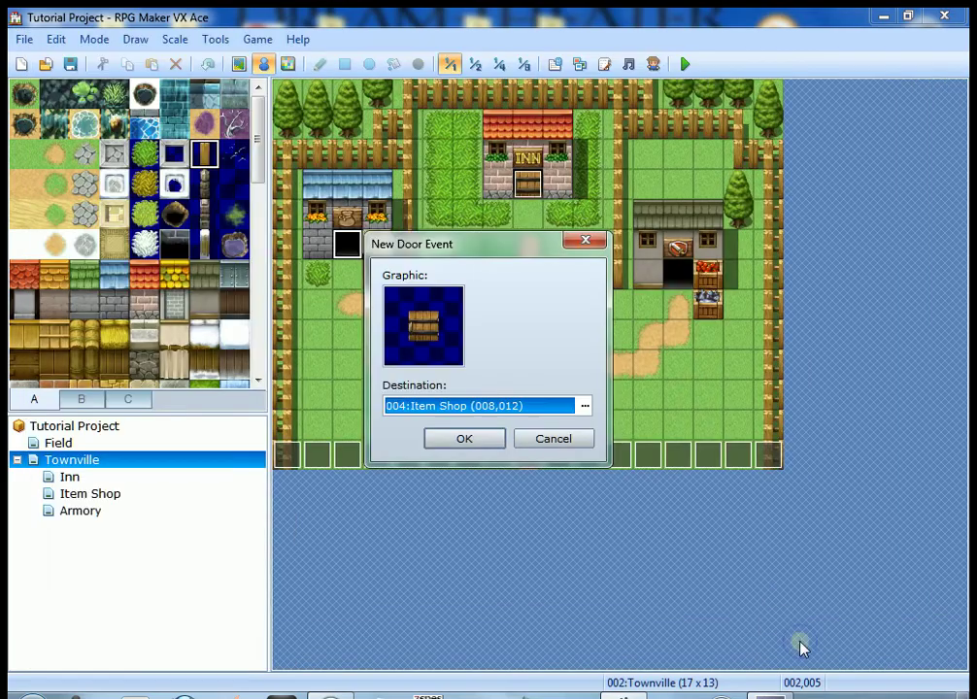
pyautogui.click(456, 438)
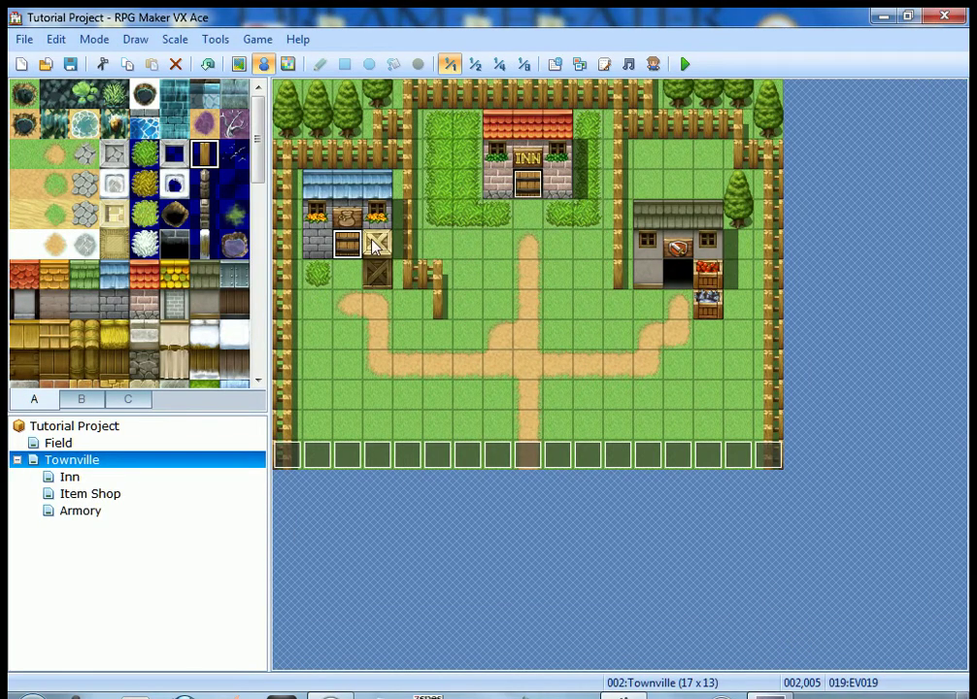
# Create a quick door event on the armory's doorway in Townville, leading to the Armory entrance at (005,012).
pyautogui.rightClick(682, 276)
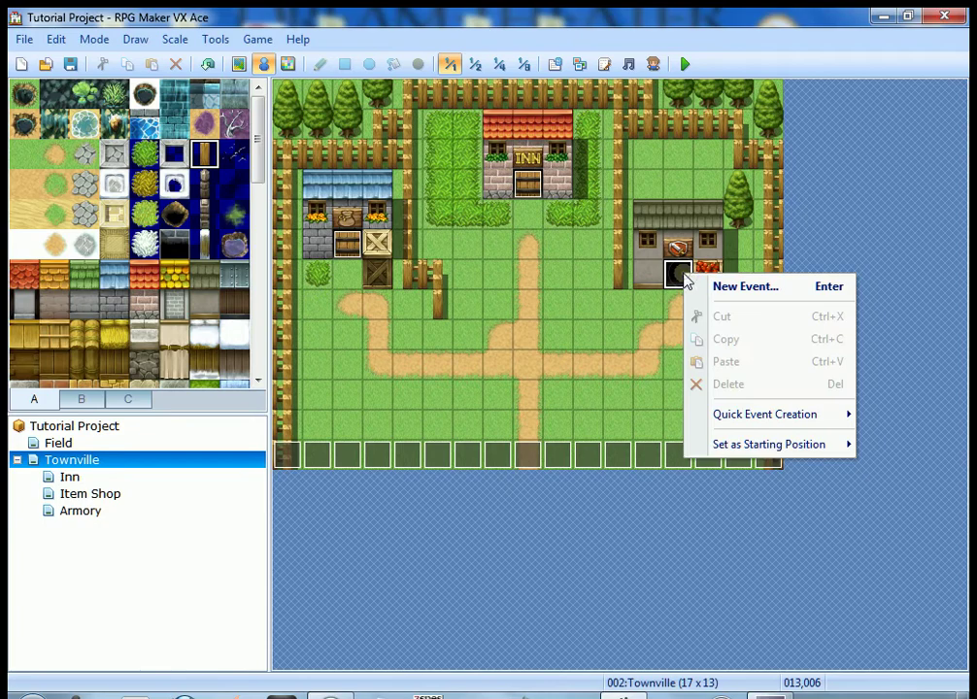
pyautogui.moveTo(753, 416)
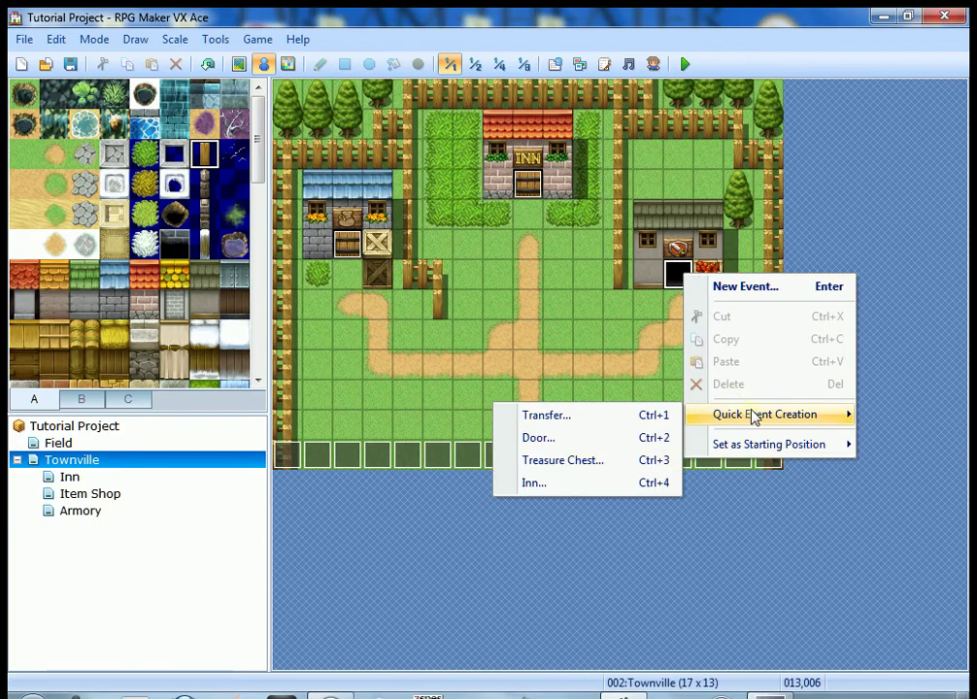
pyautogui.click(561, 440)
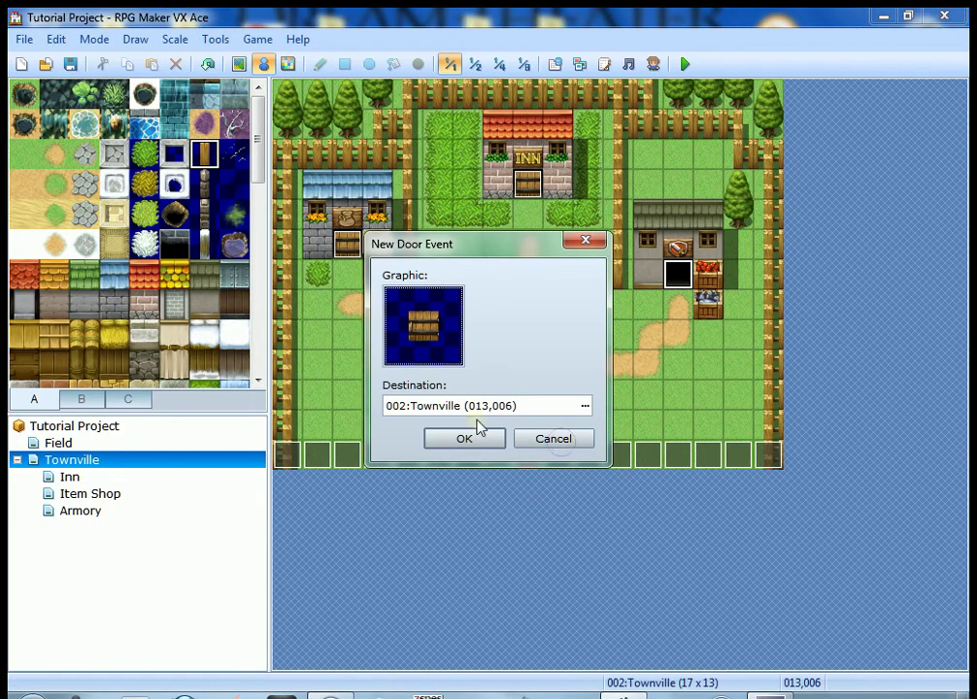
pyautogui.click(585, 406)
pyautogui.click(124, 169)
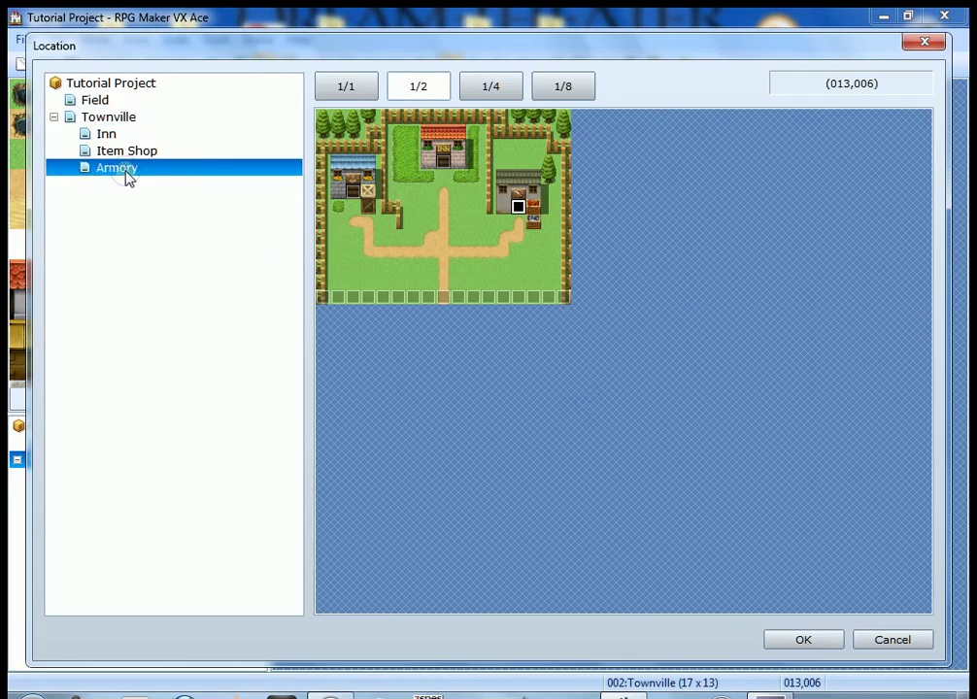
pyautogui.click(400, 301)
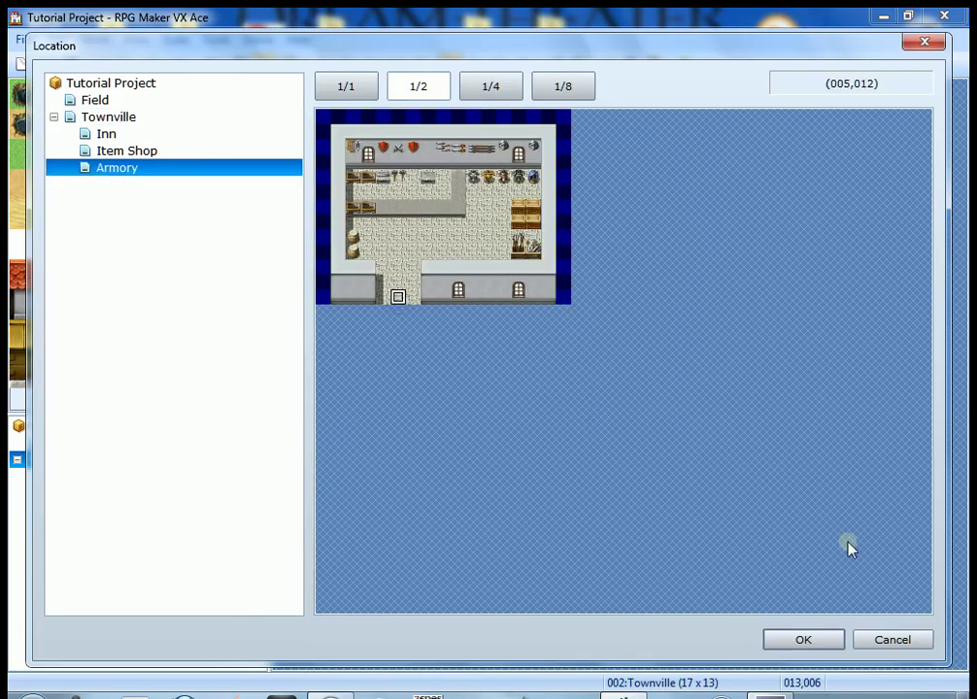
pyautogui.click(831, 642)
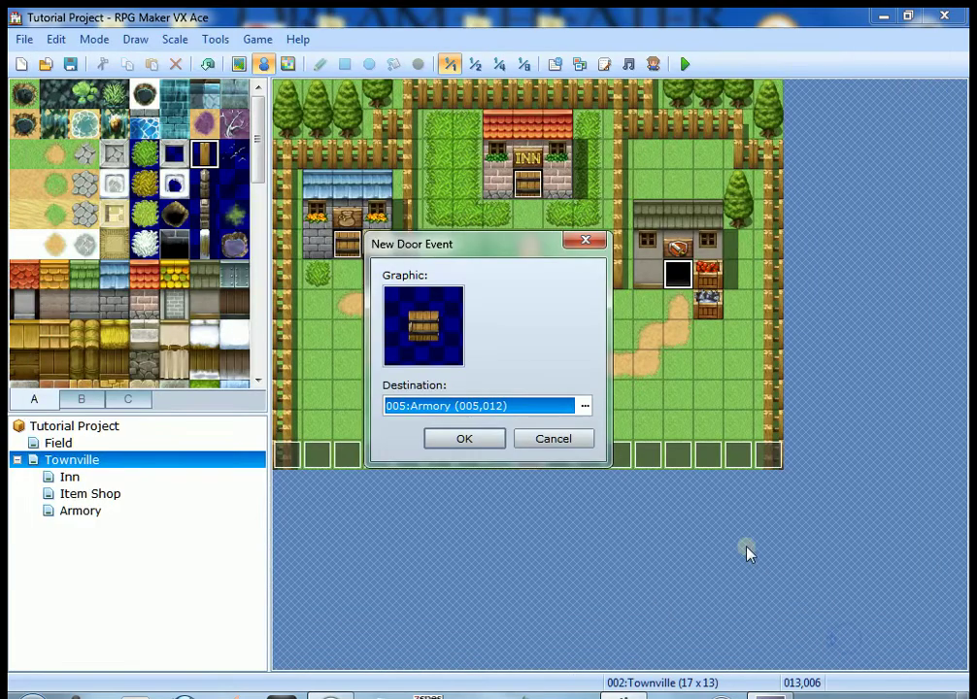
pyautogui.click(464, 443)
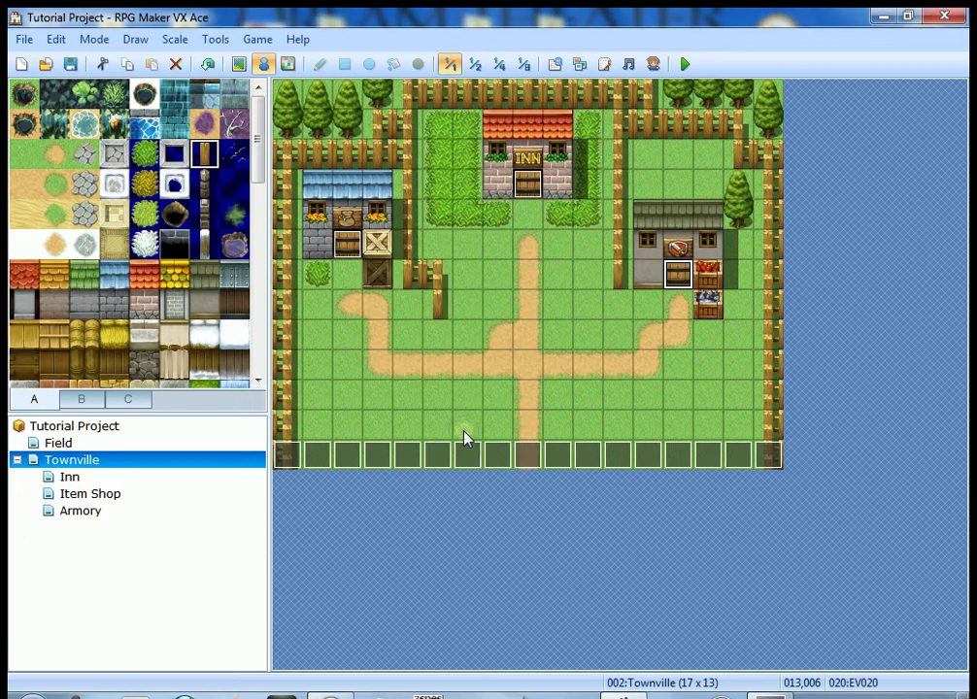
# Create a quick transfer event at the Item Shop's entrance (008,012), leading to Townville (002,006) with direction Retain.
pyautogui.click(77, 491)
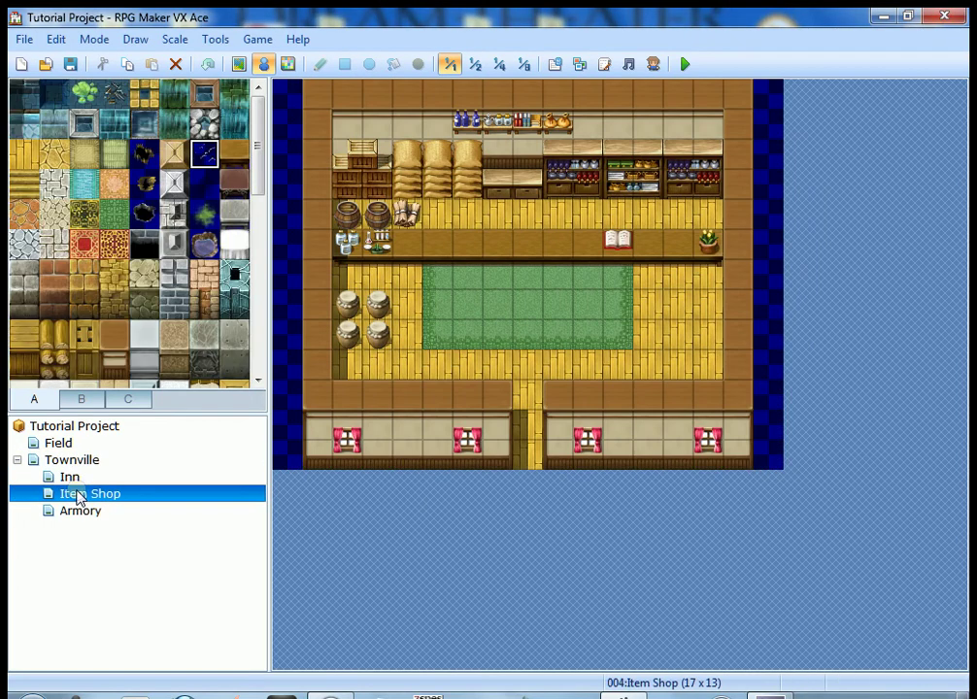
pyautogui.rightClick(525, 462)
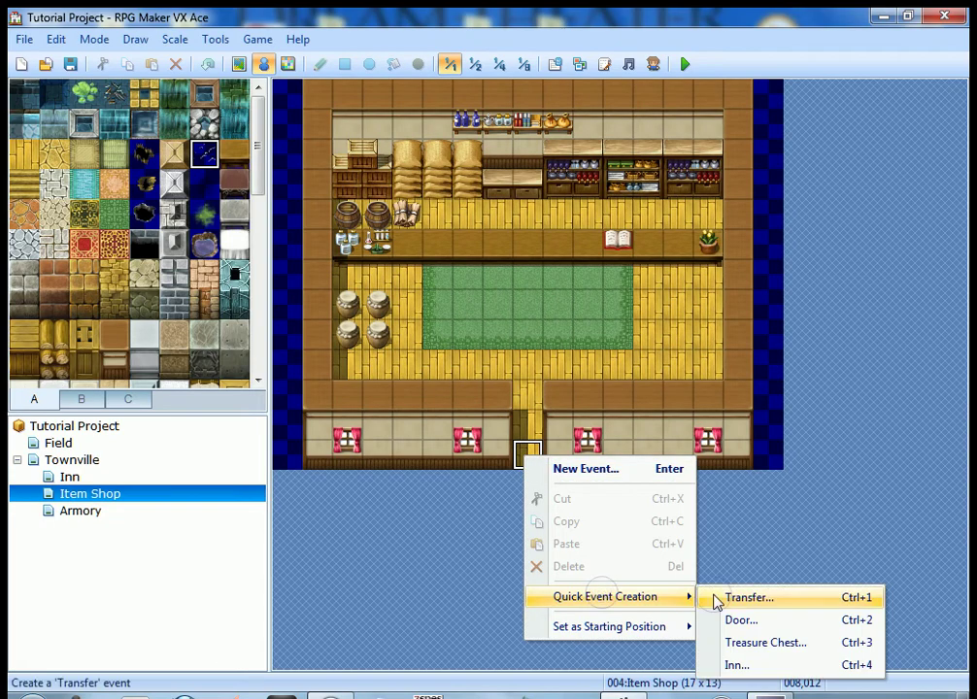
pyautogui.click(714, 597)
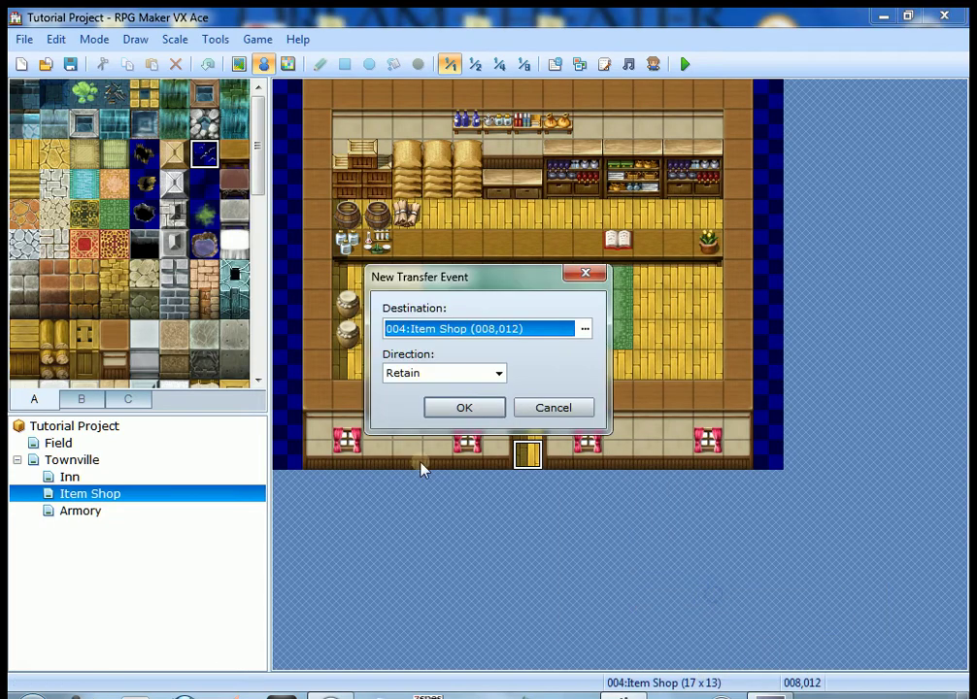
pyautogui.click(584, 329)
pyautogui.click(115, 117)
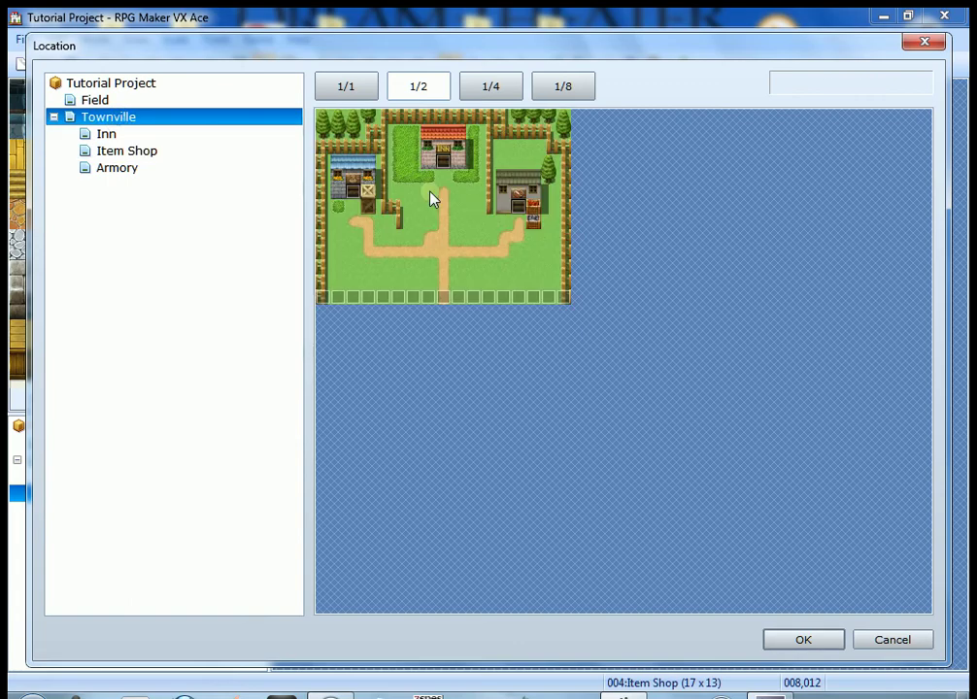
pyautogui.click(355, 214)
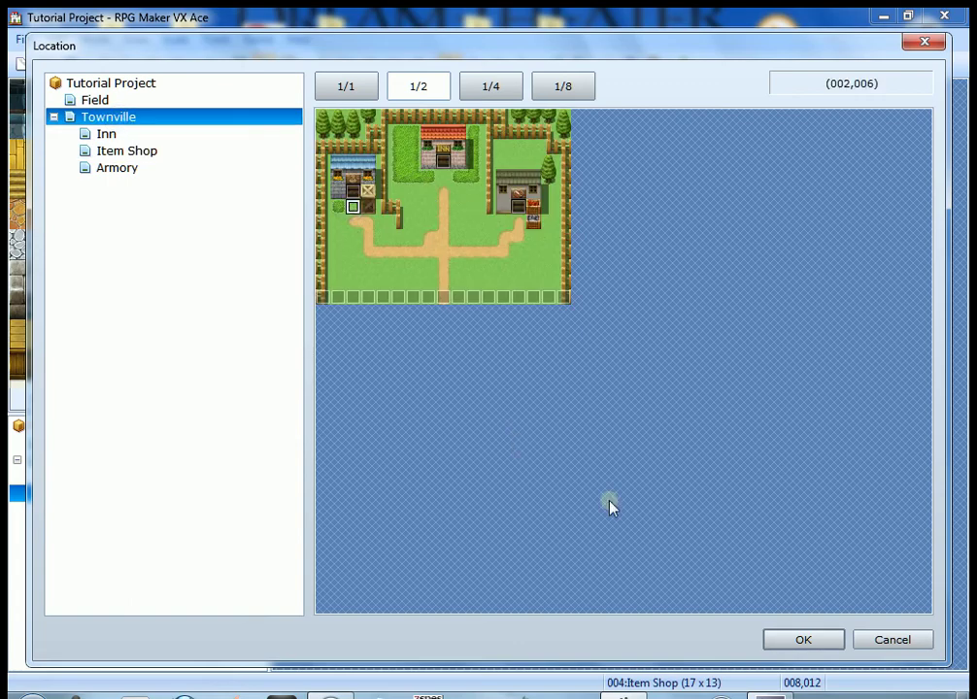
pyautogui.click(776, 639)
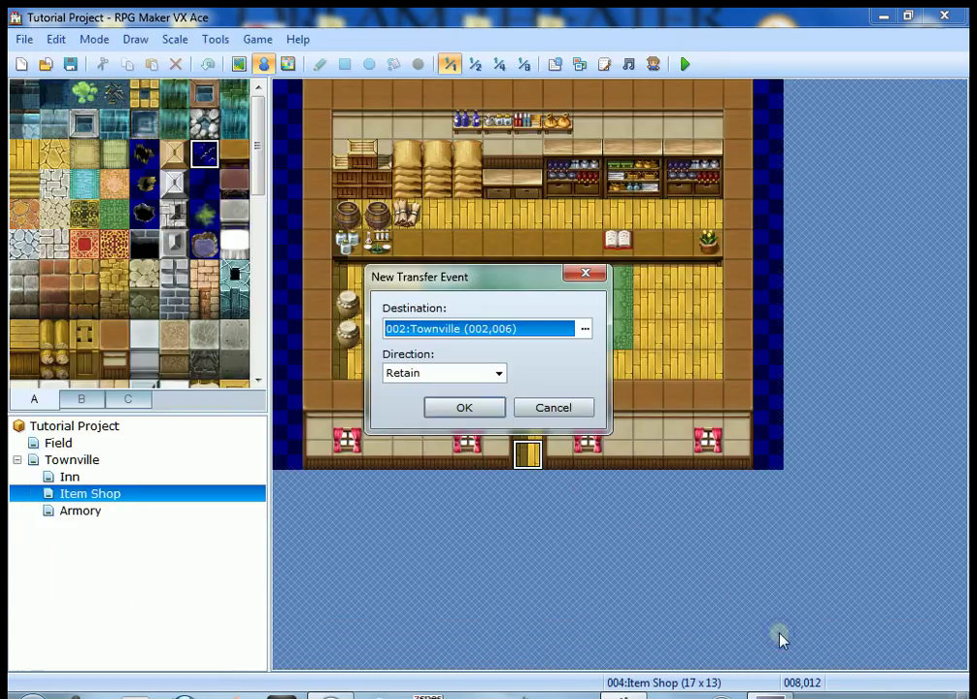
pyautogui.click(465, 408)
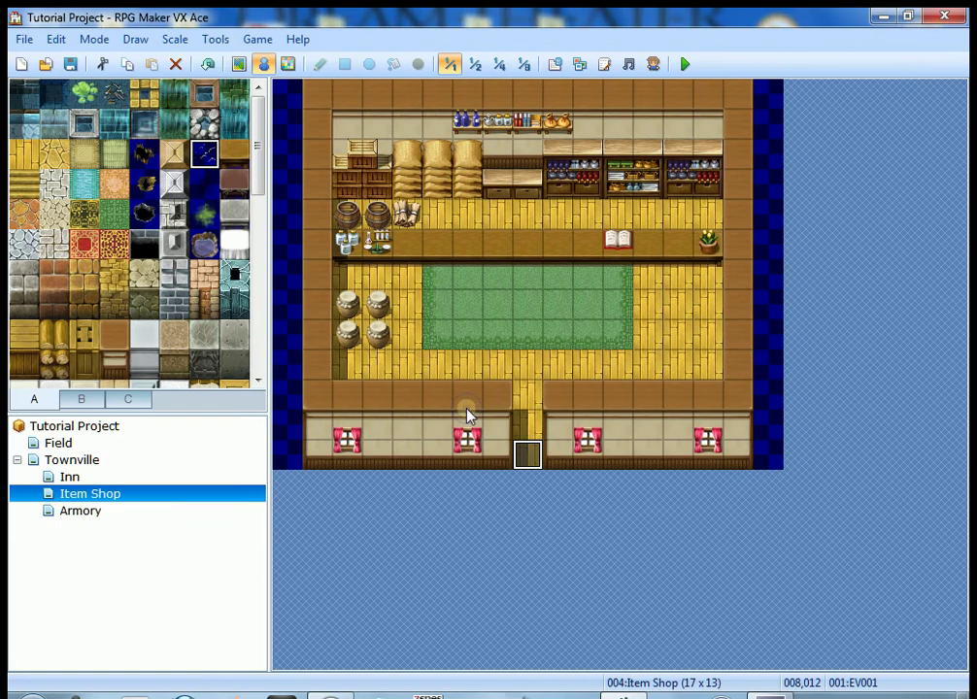
# Create a quick transfer event at the Armory's entrance (005,012), leading to Townville (013,007) with direction Down.
pyautogui.click(80, 513)
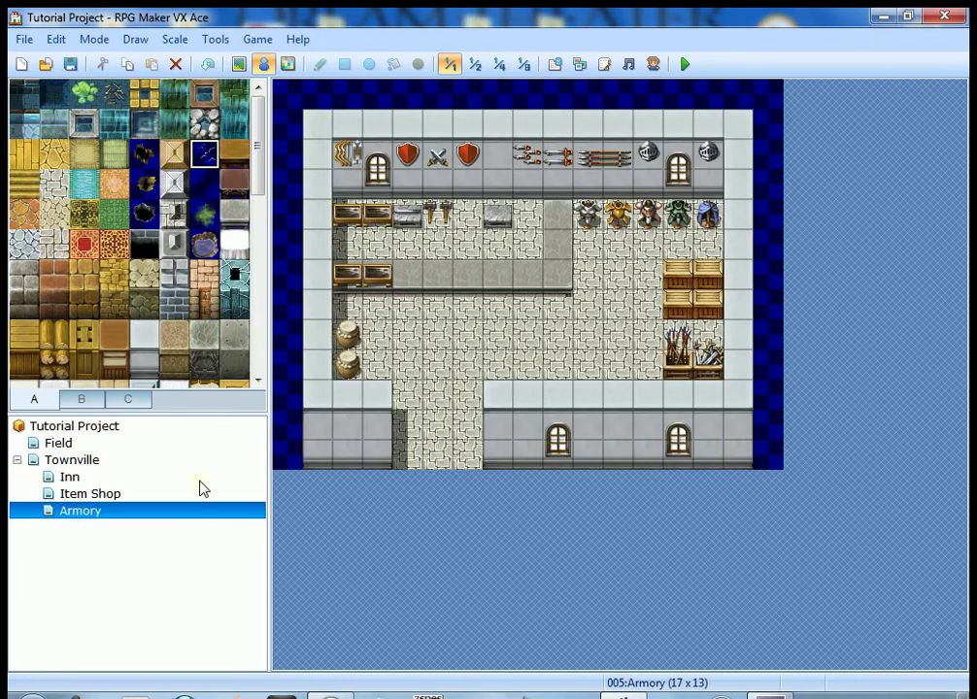
pyautogui.rightClick(438, 462)
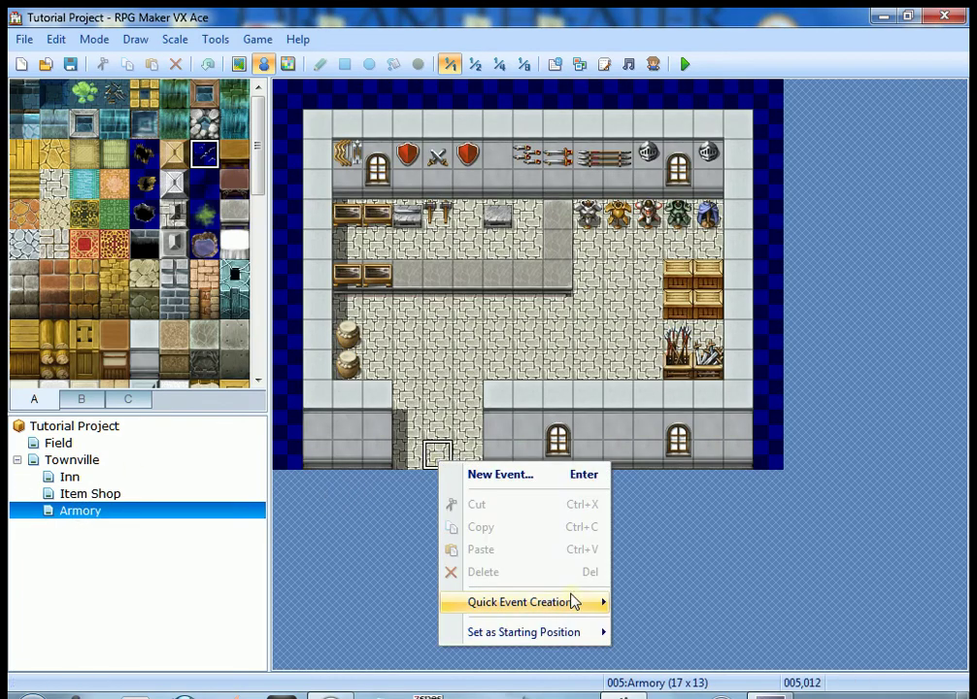
pyautogui.moveTo(571, 601)
pyautogui.click(740, 603)
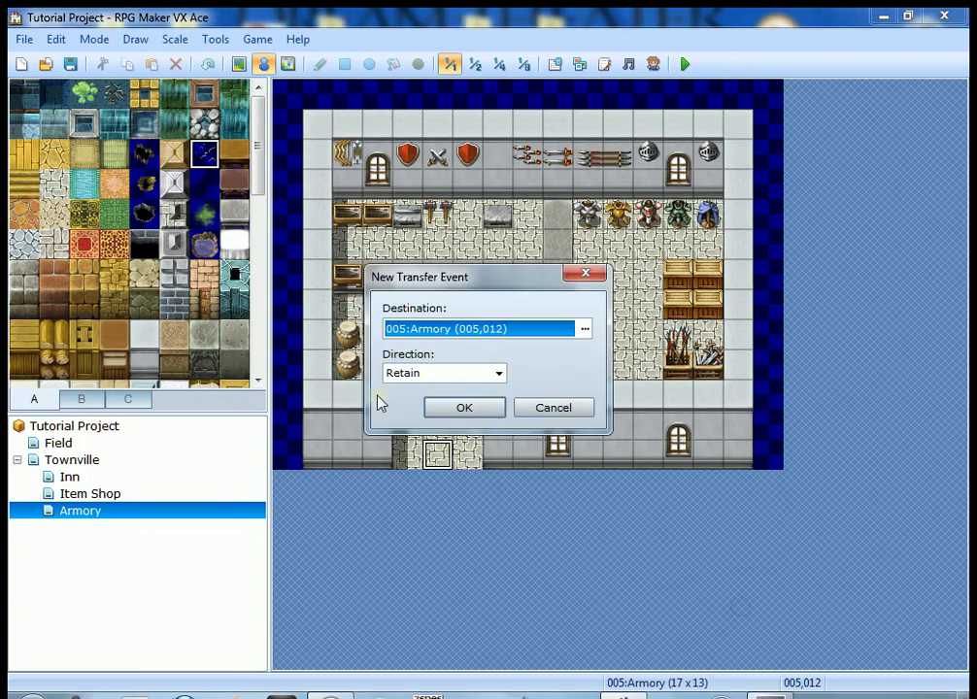
pyautogui.click(497, 373)
pyautogui.click(427, 406)
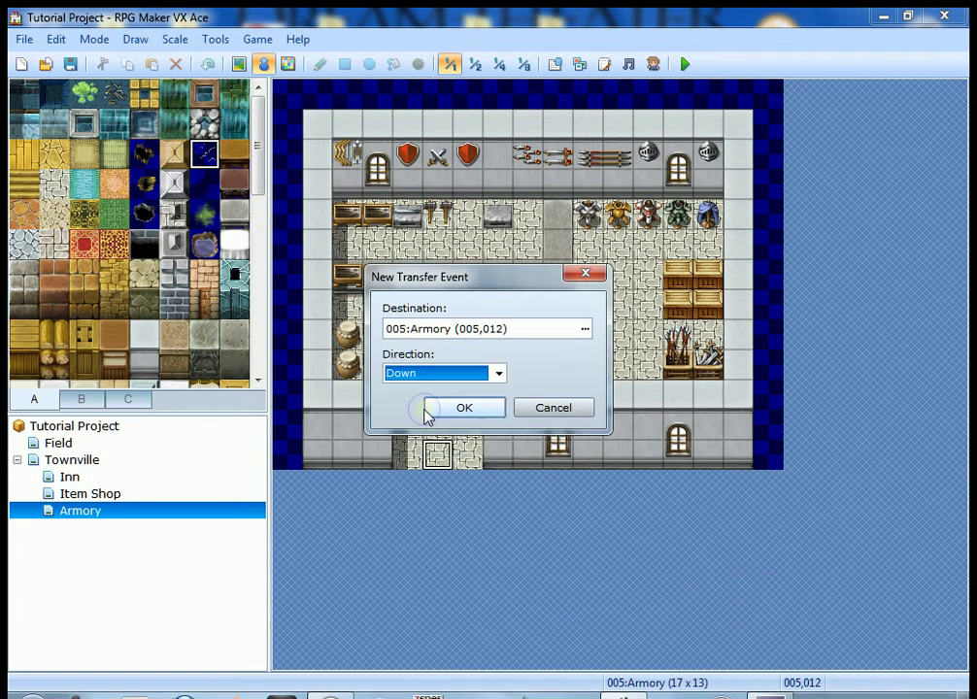
pyautogui.click(585, 330)
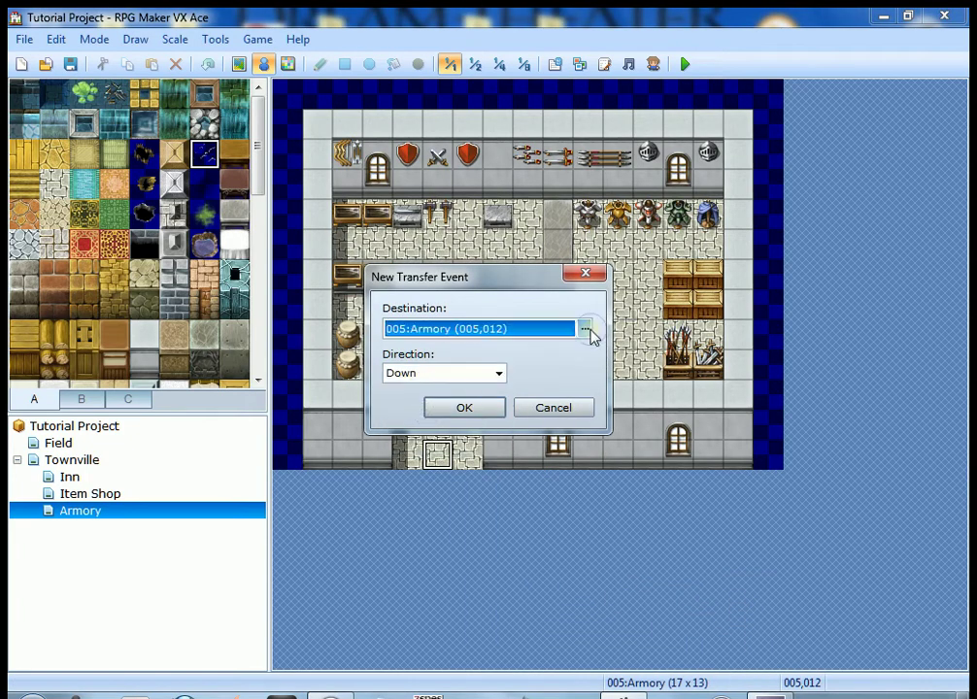
pyautogui.click(107, 117)
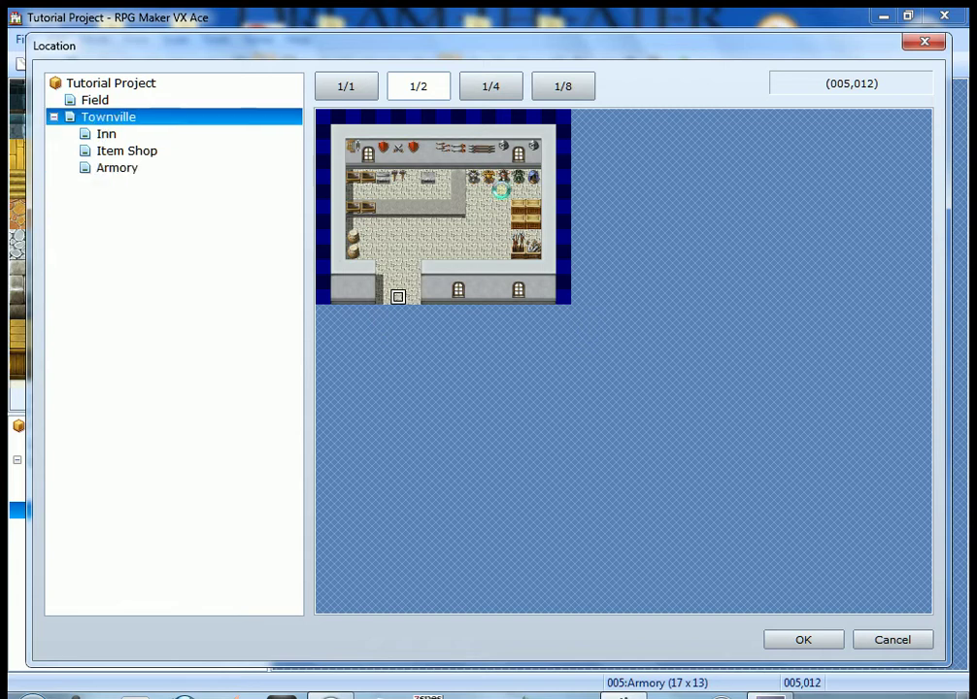
pyautogui.click(521, 223)
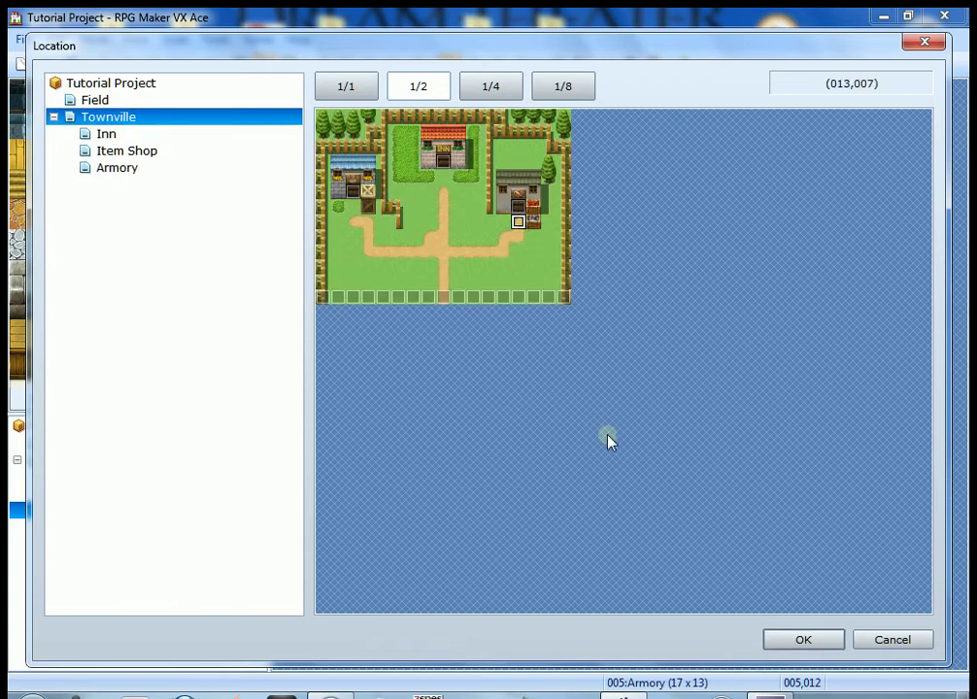
pyautogui.click(802, 639)
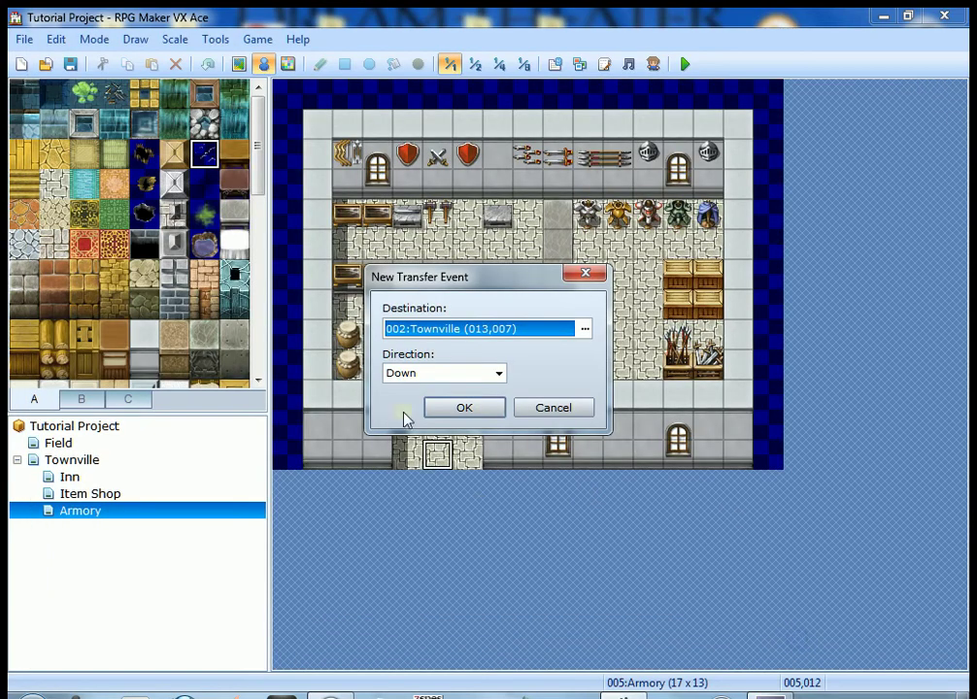
pyautogui.click(481, 414)
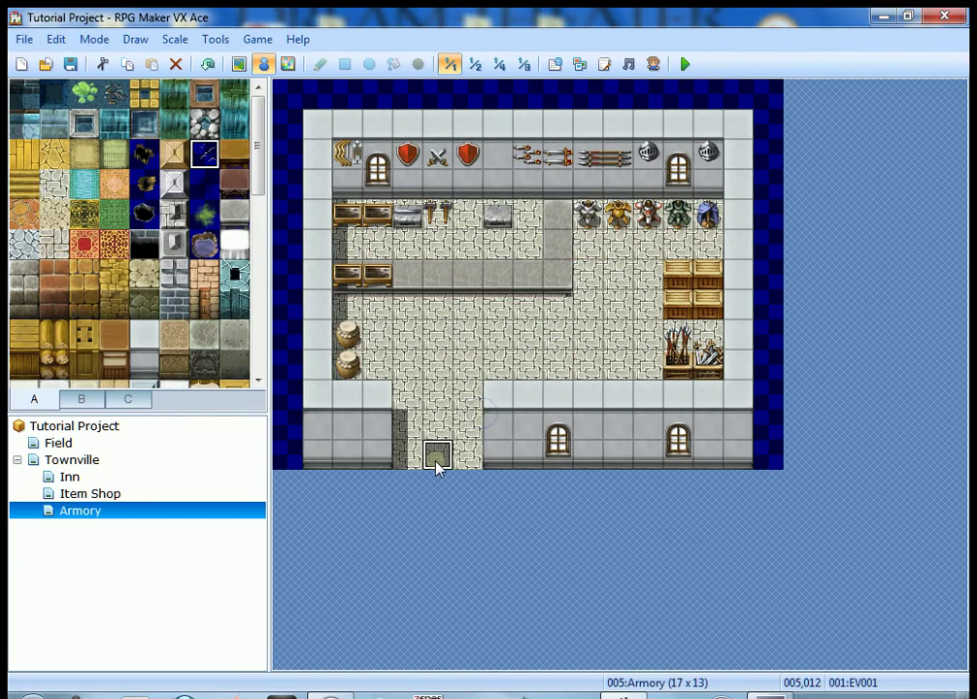
# Copy the Armory's exit transfer event onto the adjacent entrance tiles (004,012) and (006,012).
pyautogui.click(407, 454)
pyautogui.hotkey('ctrl', 'v')
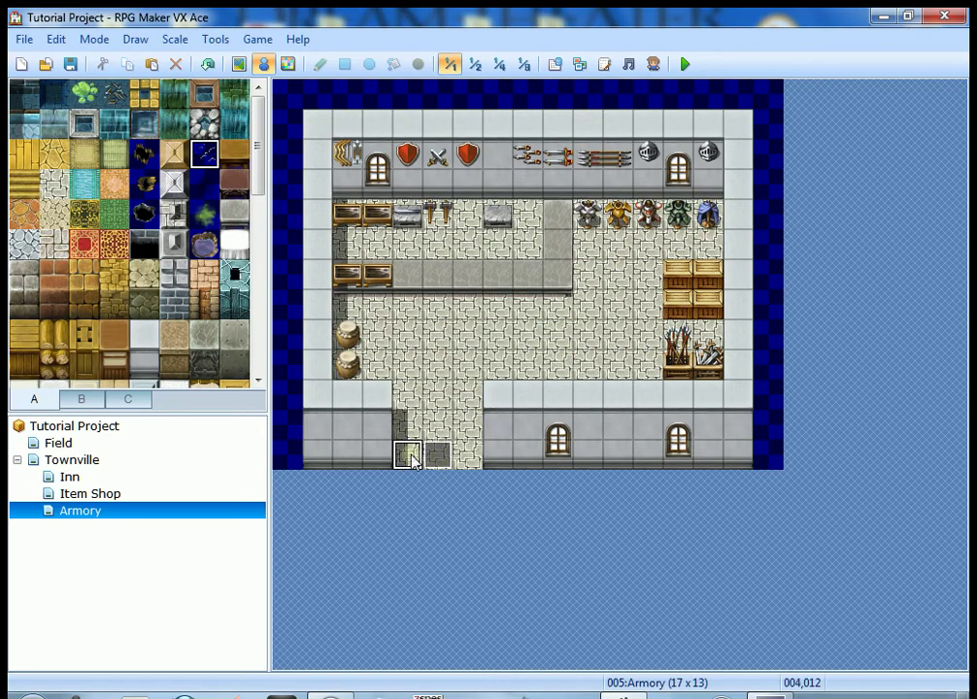
pyautogui.click(468, 456)
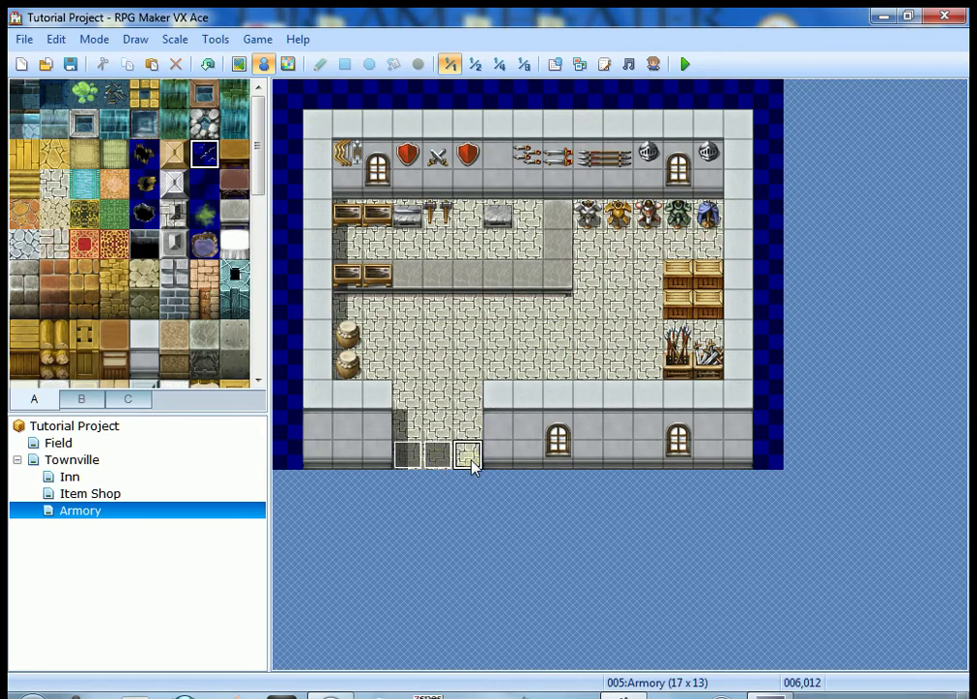
pyautogui.hotkey('ctrl', 'v')
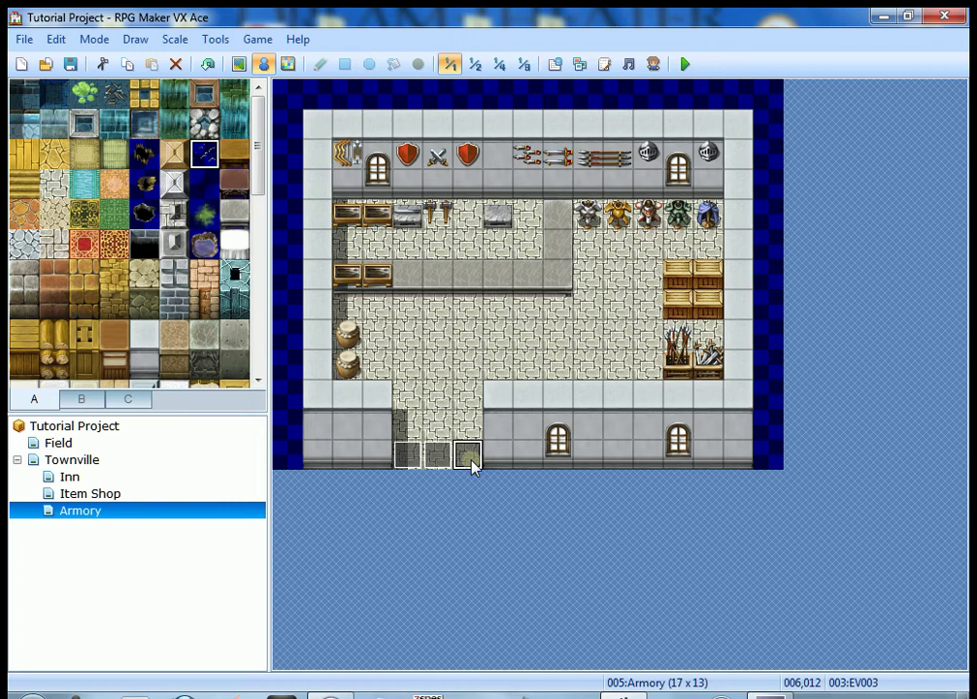
# Save the project changes and launch a playtest with a new game.
pyautogui.click(682, 64)
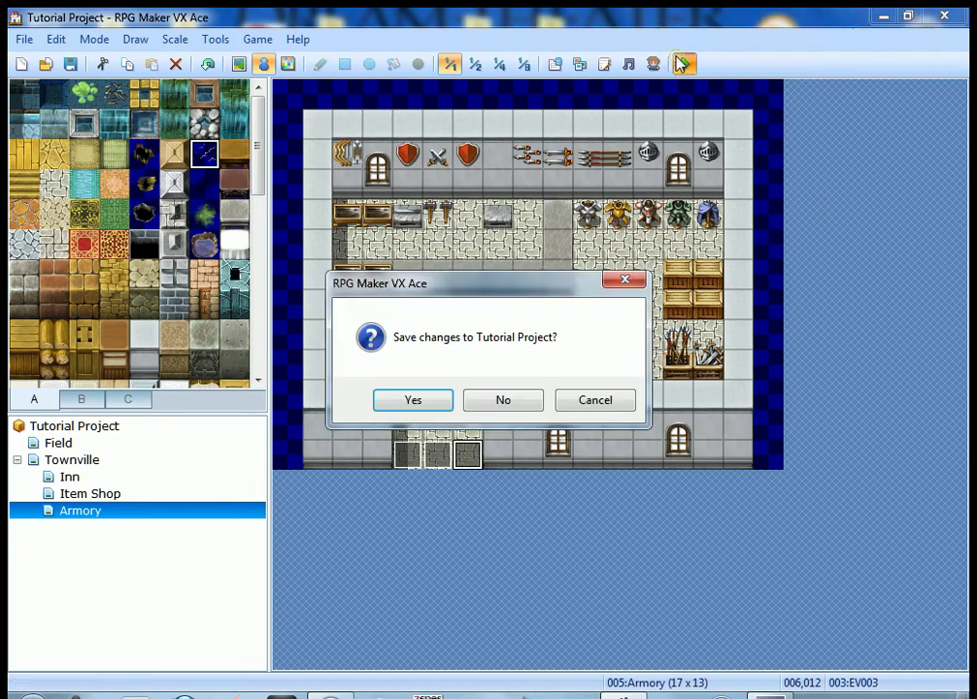
pyautogui.click(413, 408)
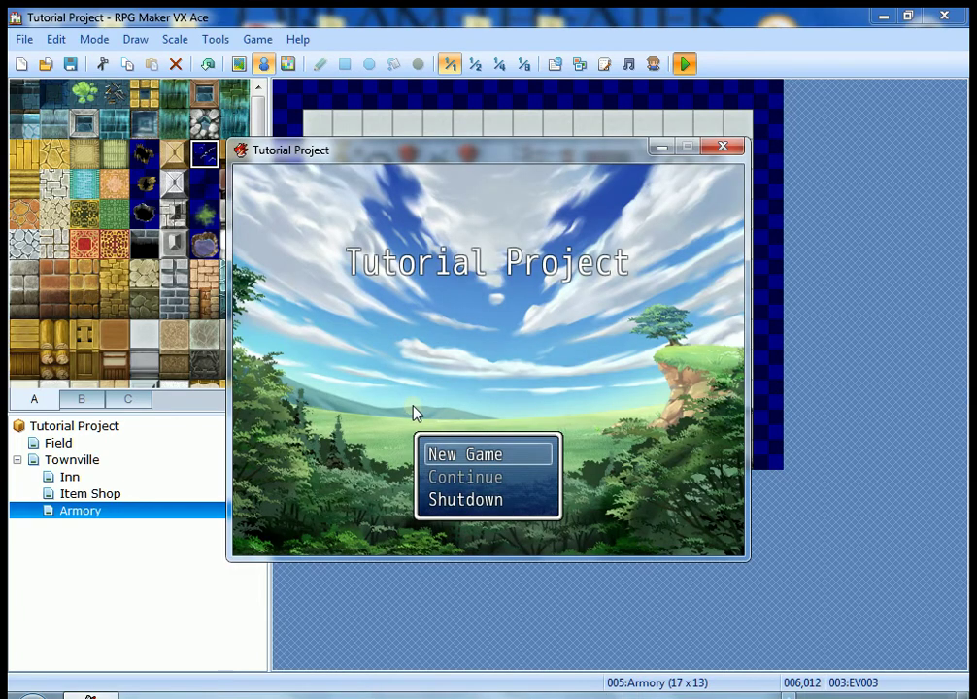
pyautogui.press('Return')
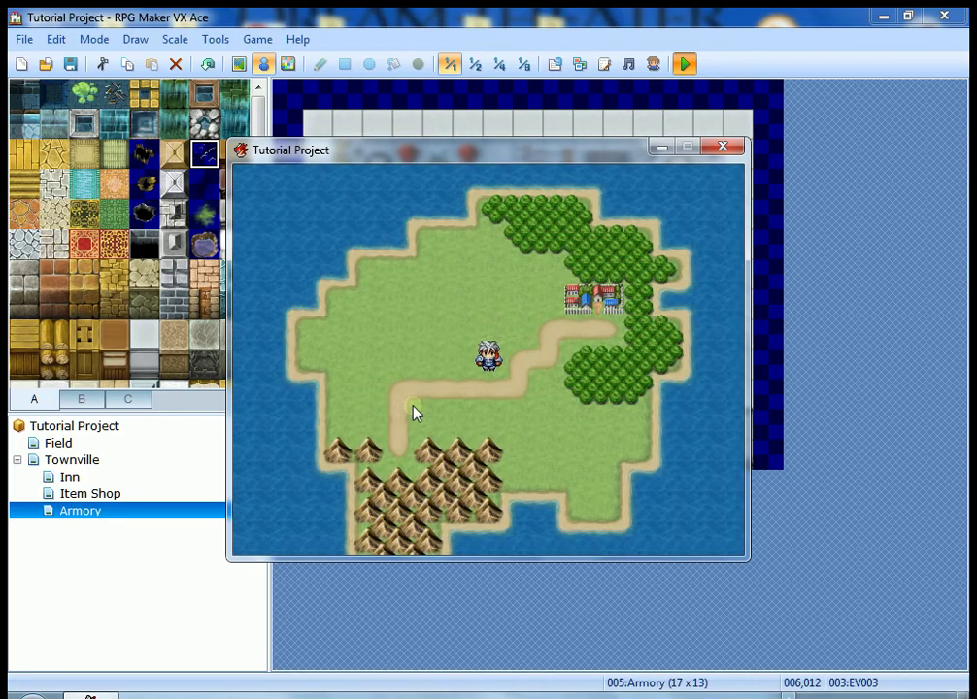
# Test the item shop's door and exit by walking the character into Townville, inside the shop and back outside.
pyautogui.press('Right')
pyautogui.press('Right')
pyautogui.press('Up')
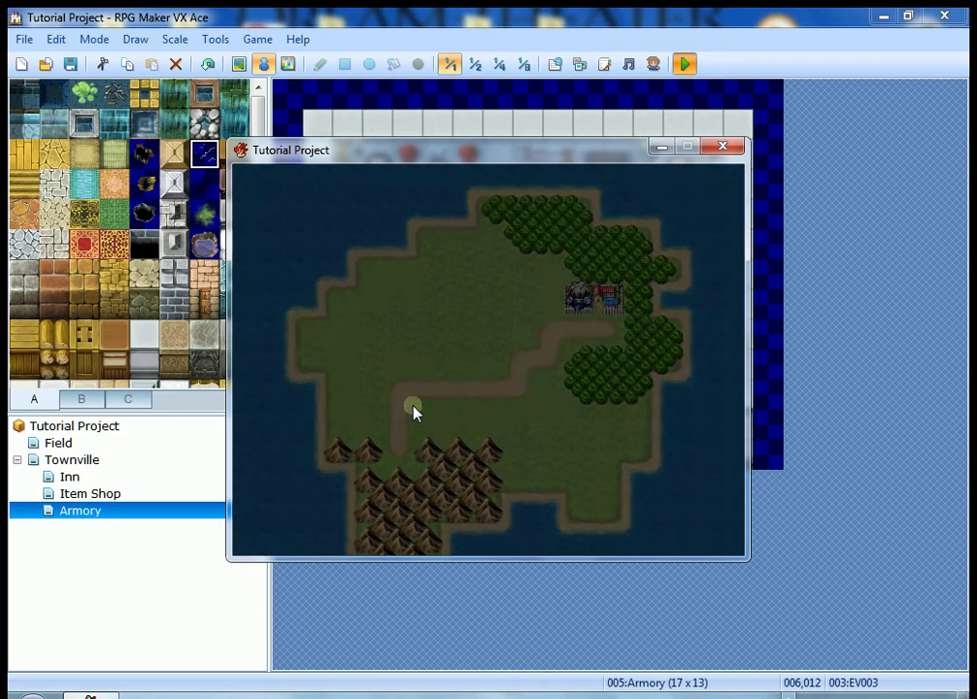
pyautogui.press('Up')
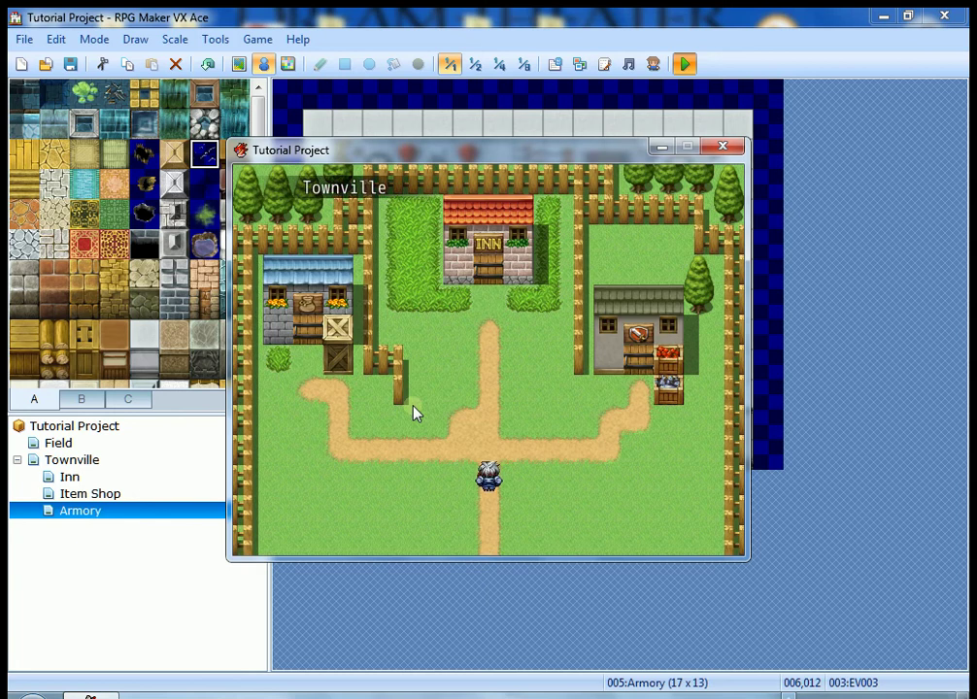
pyautogui.press('Left')
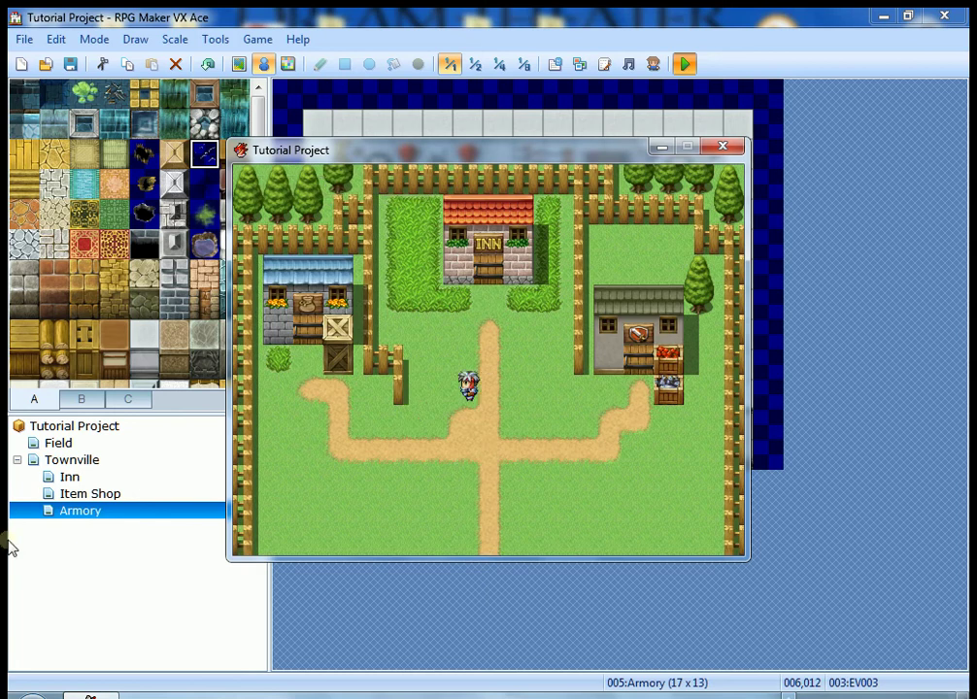
pyautogui.press('Down')
pyautogui.press('Left')
pyautogui.press('Up')
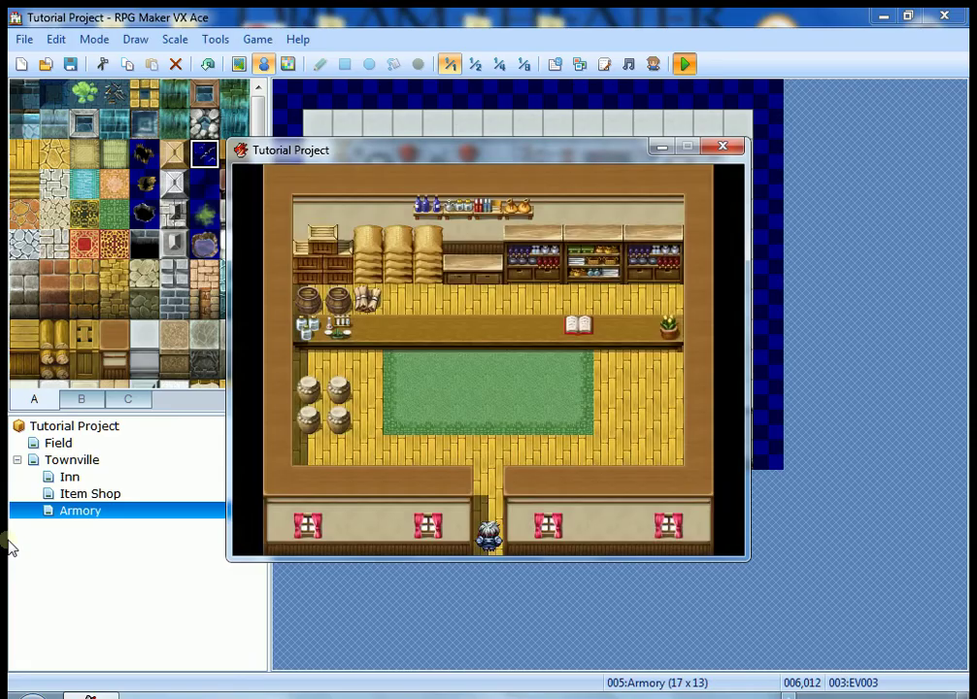
pyautogui.press('Up')
pyautogui.press('Down')
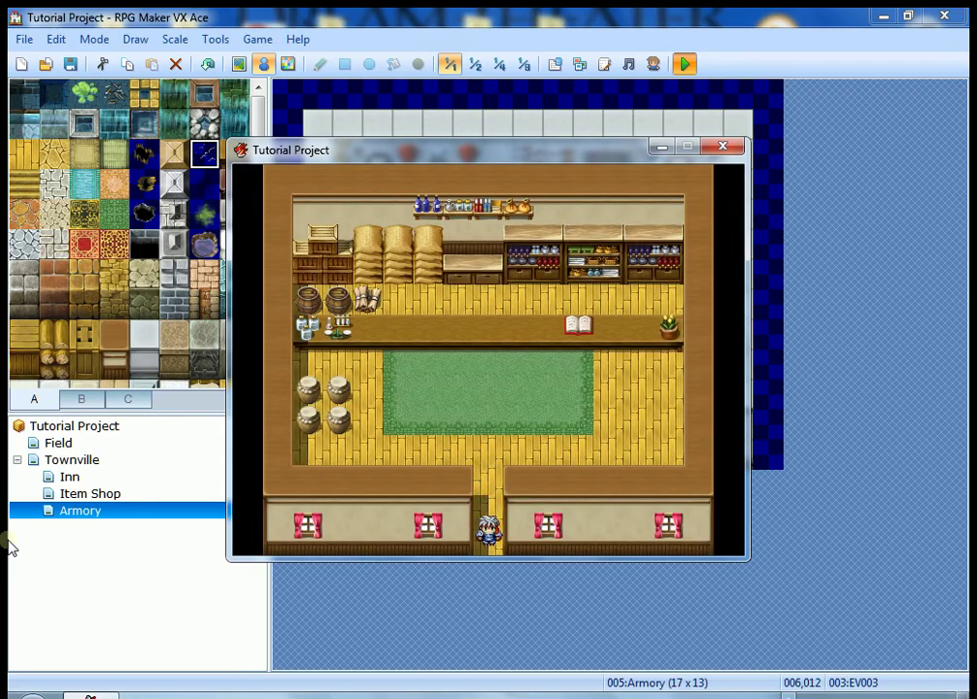
pyautogui.press('Right')
pyautogui.press('Down')
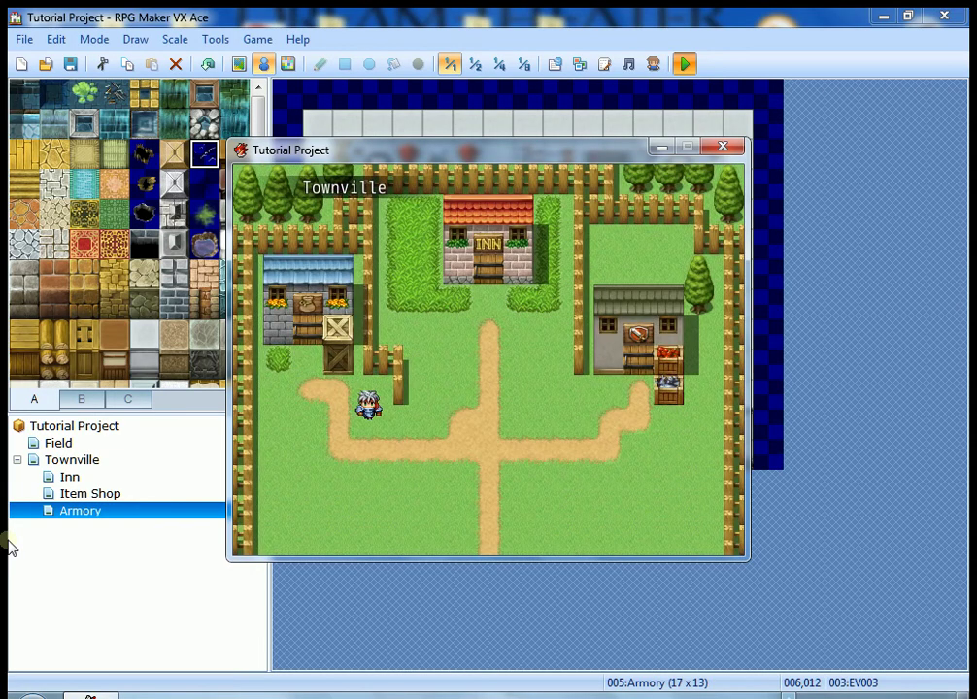
# Test the armory's door and exit by walking the character in and back out, and end the playtest.
pyautogui.press('Right')
pyautogui.press('Up')
pyautogui.press('Up')
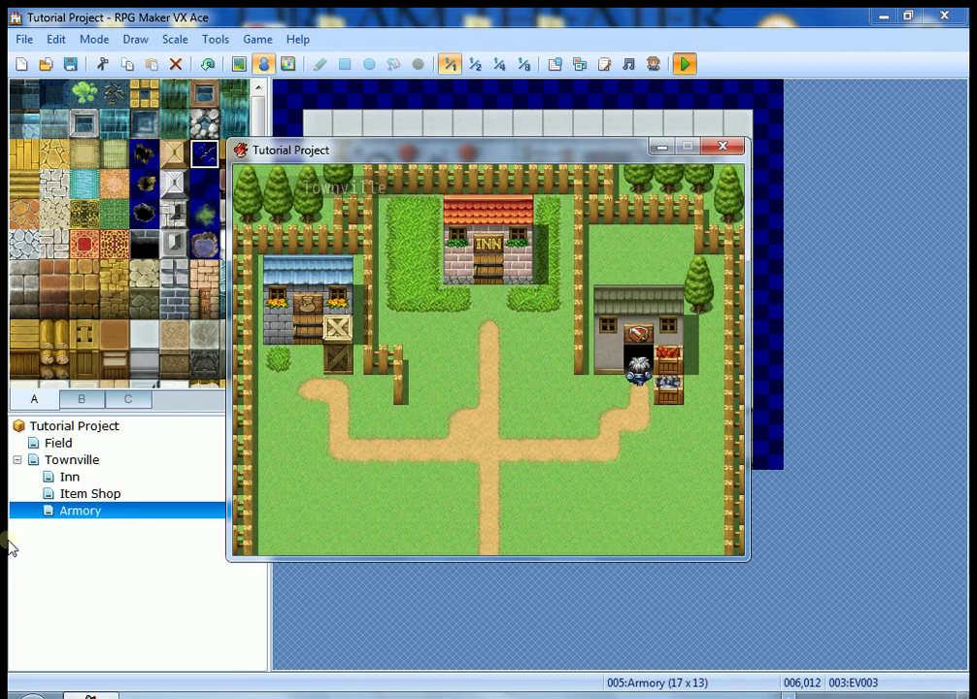
pyautogui.press('Up')
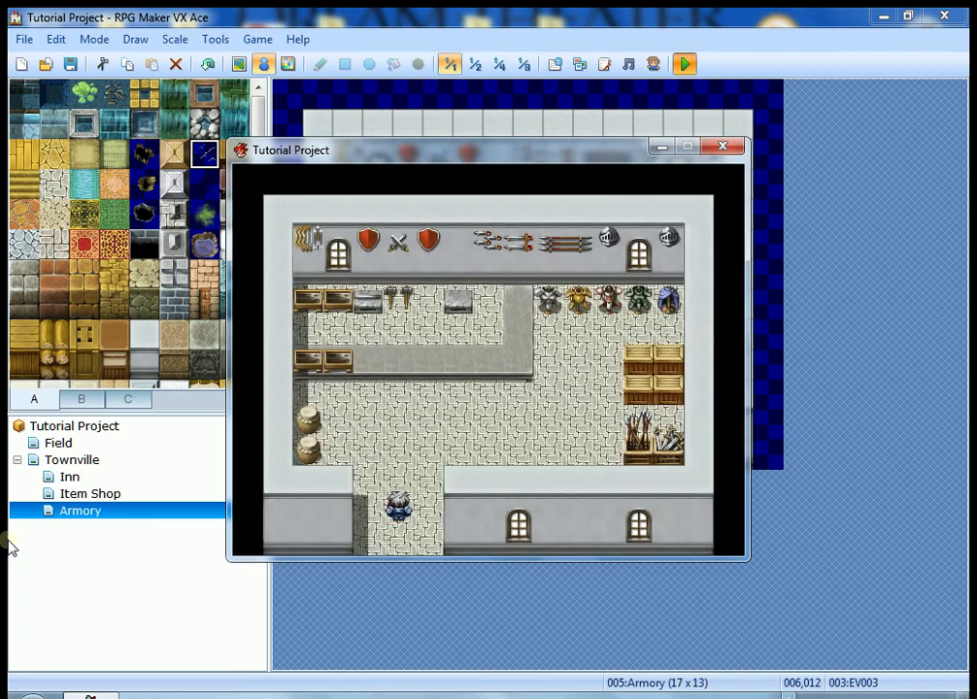
pyautogui.press('Down')
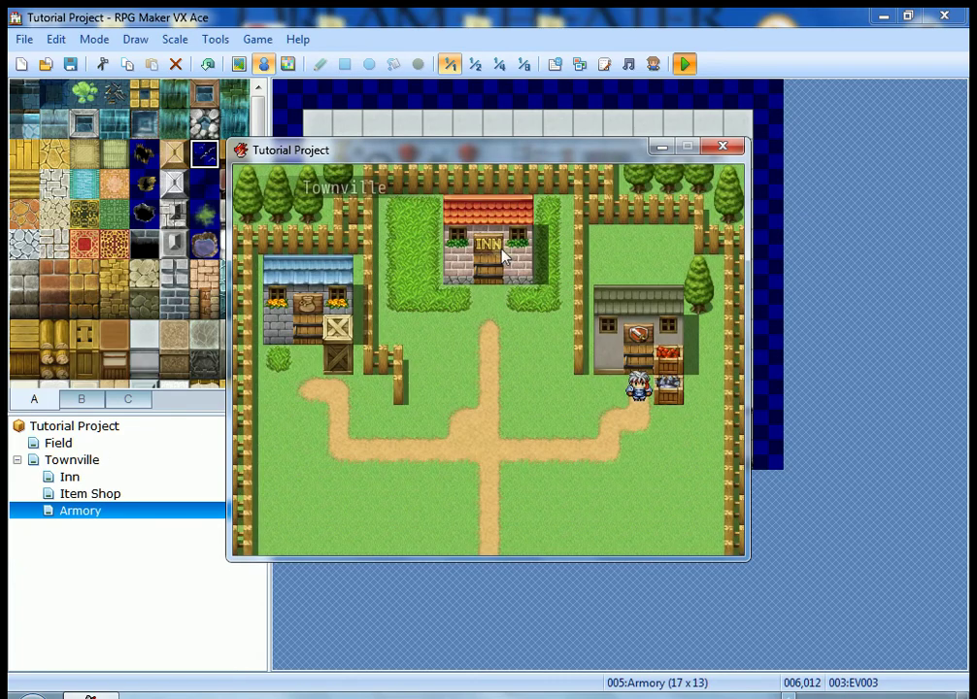
pyautogui.click(720, 147)
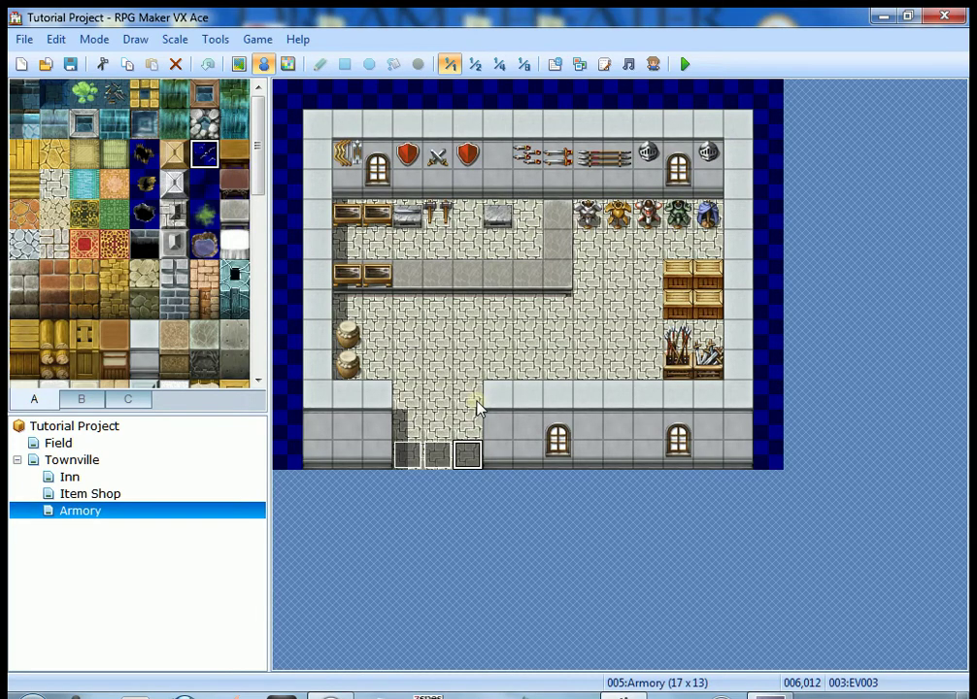
# Create a new event behind the counter at tile (008,004) of the Item Shop map.
pyautogui.click(116, 497)
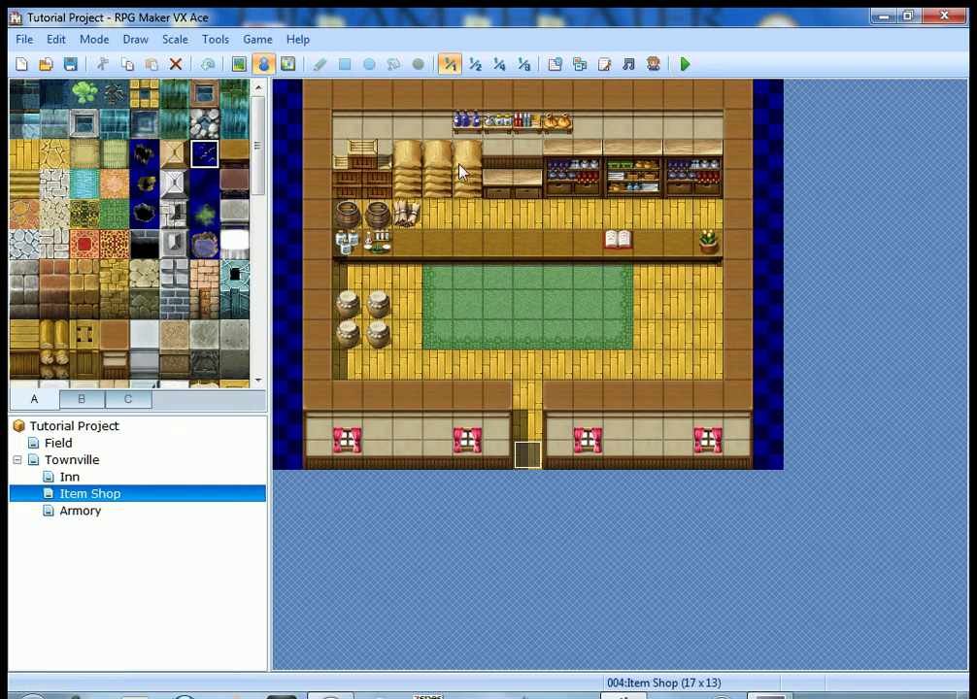
pyautogui.click(520, 220)
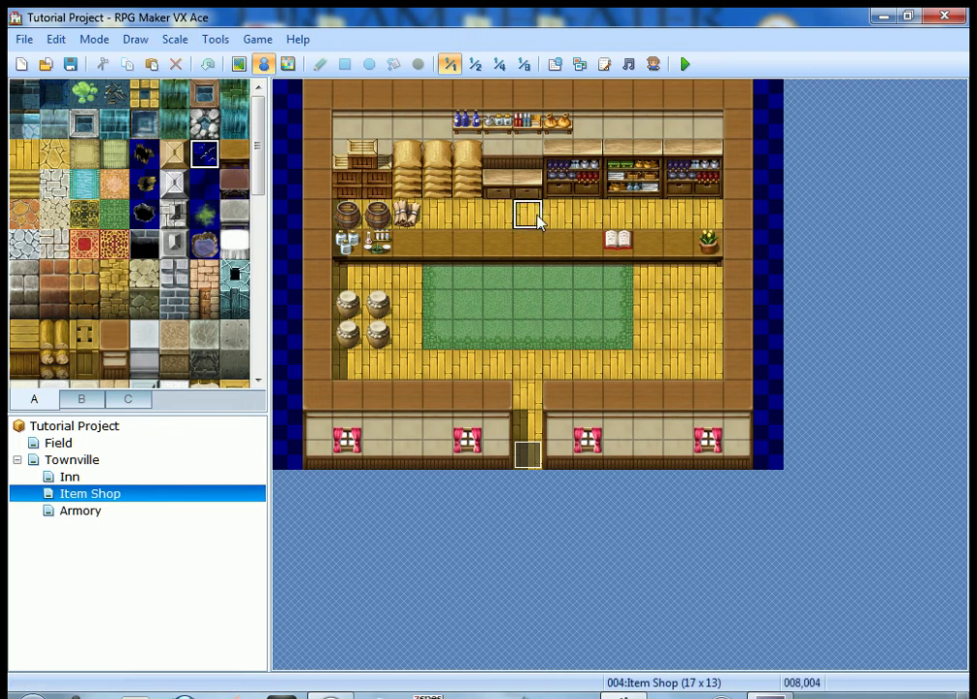
pyautogui.rightClick(532, 219)
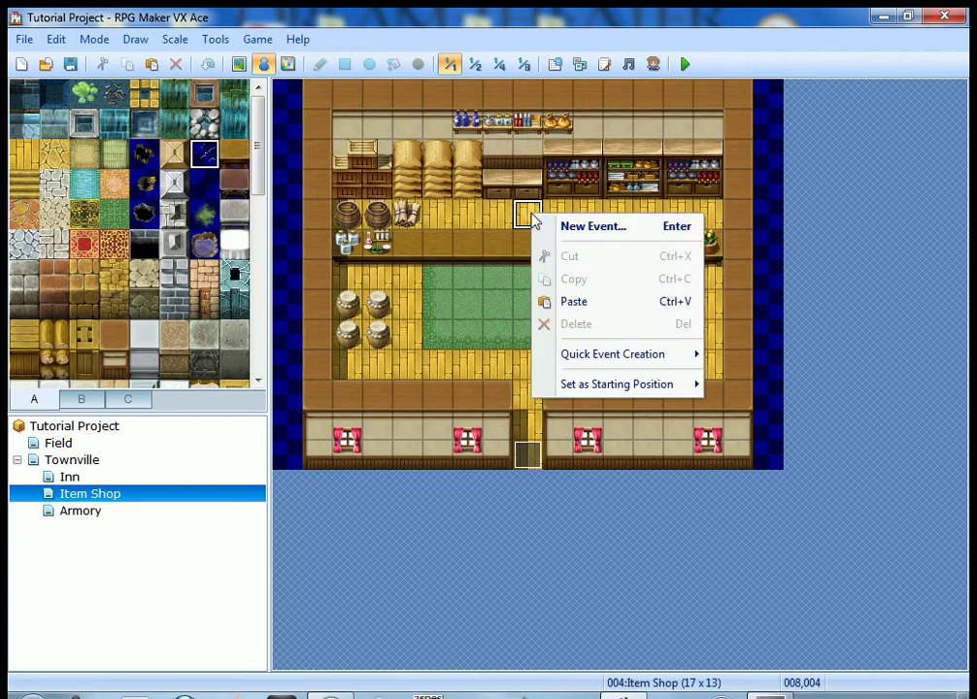
pyautogui.moveTo(608, 369)
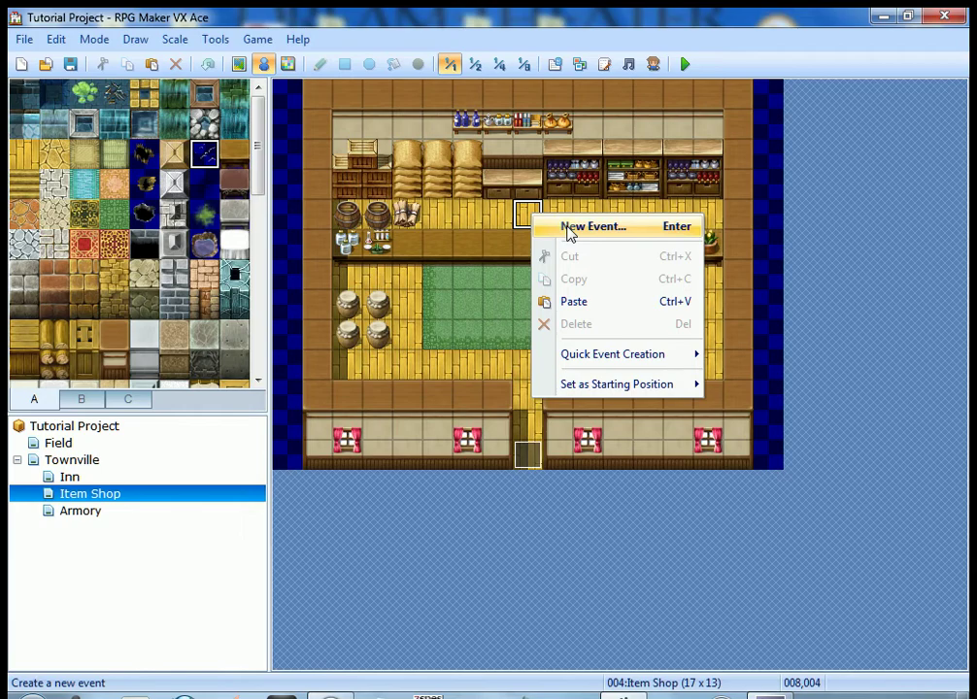
pyautogui.click(571, 229)
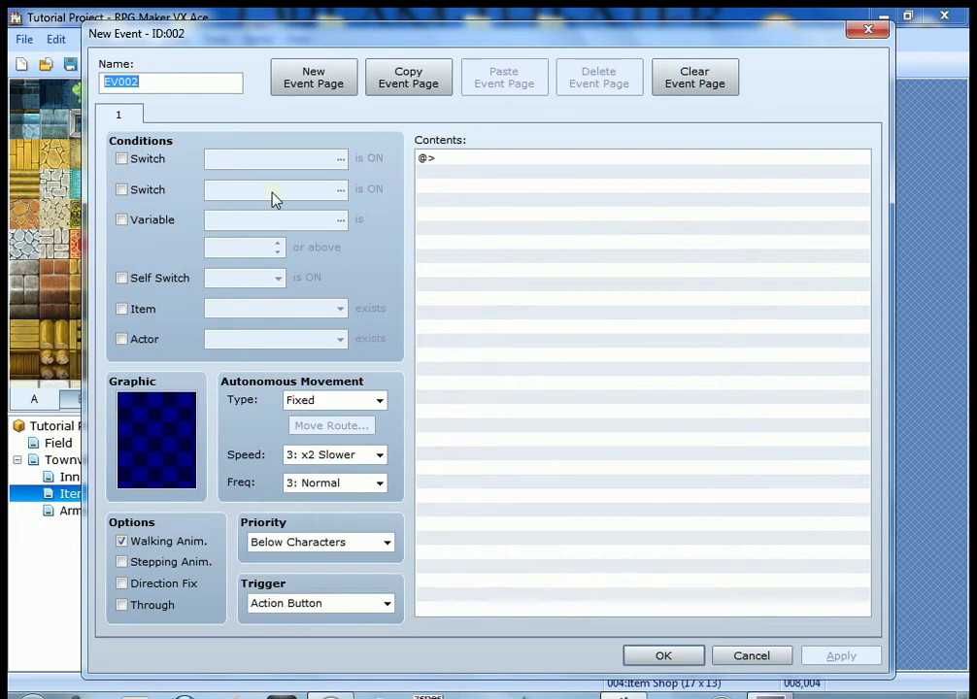
# Name the new event Shopkeeper.
pyautogui.moveTo(273, 197)
pyautogui.moveTo(173, 89)
pyautogui.click(160, 81)
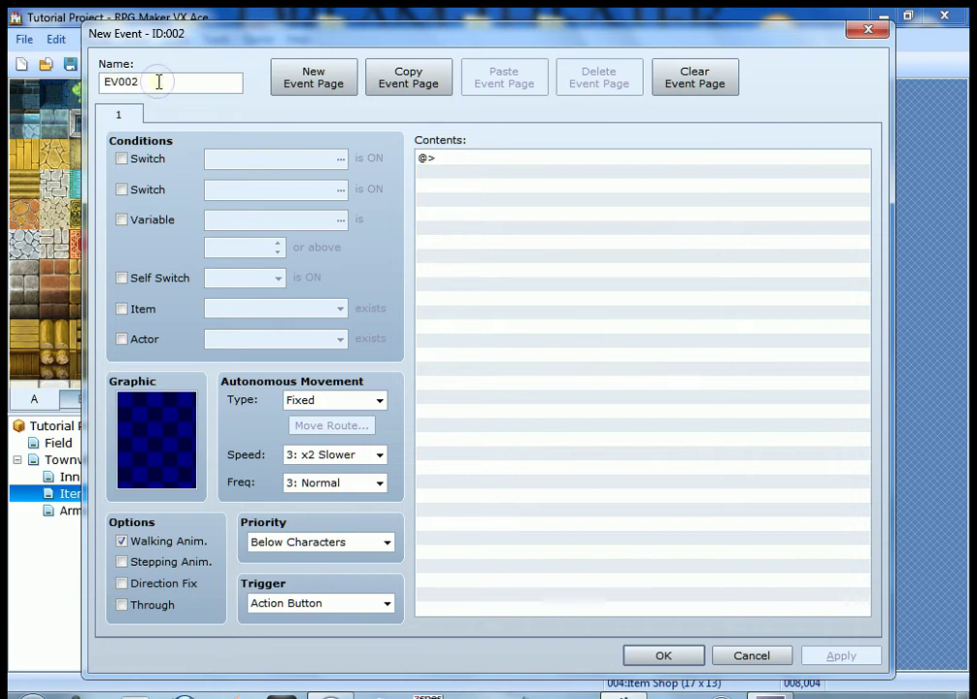
pyautogui.doubleClick(156, 82)
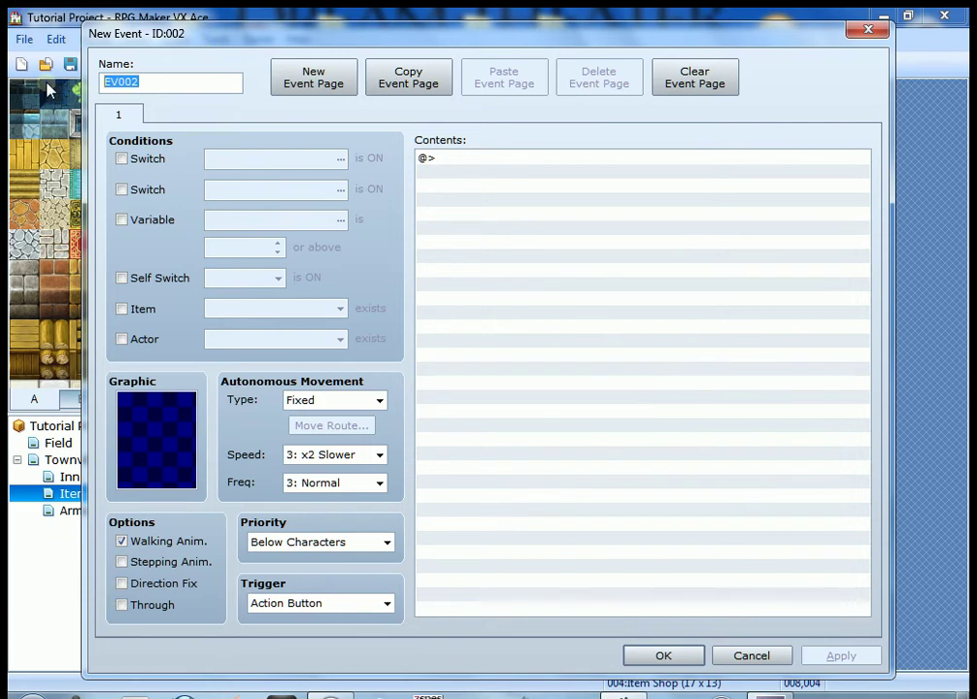
pyautogui.write('Shopkeeper')
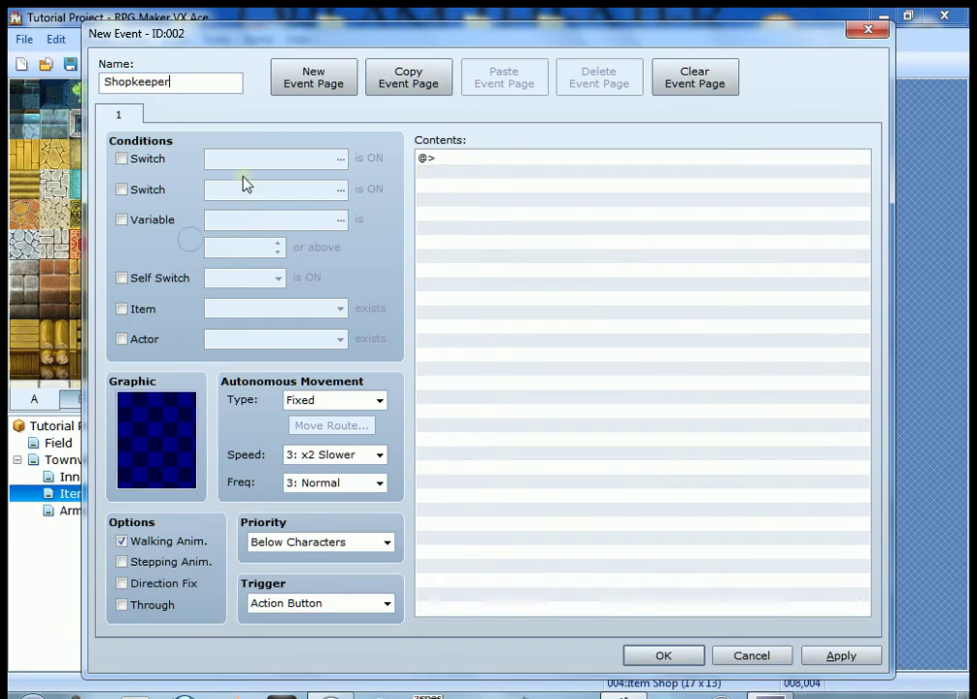
pyautogui.click(444, 204)
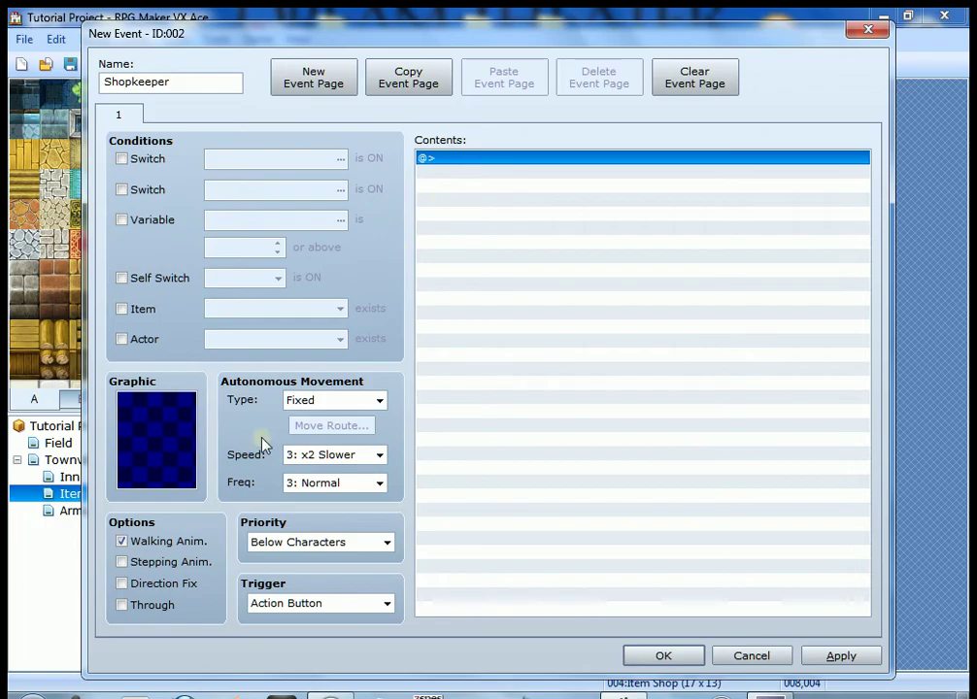
# Set the event's graphic to the front-facing green-haired man from the People1 character set.
pyautogui.click(133, 429)
pyautogui.click(174, 438)
pyautogui.doubleClick(174, 441)
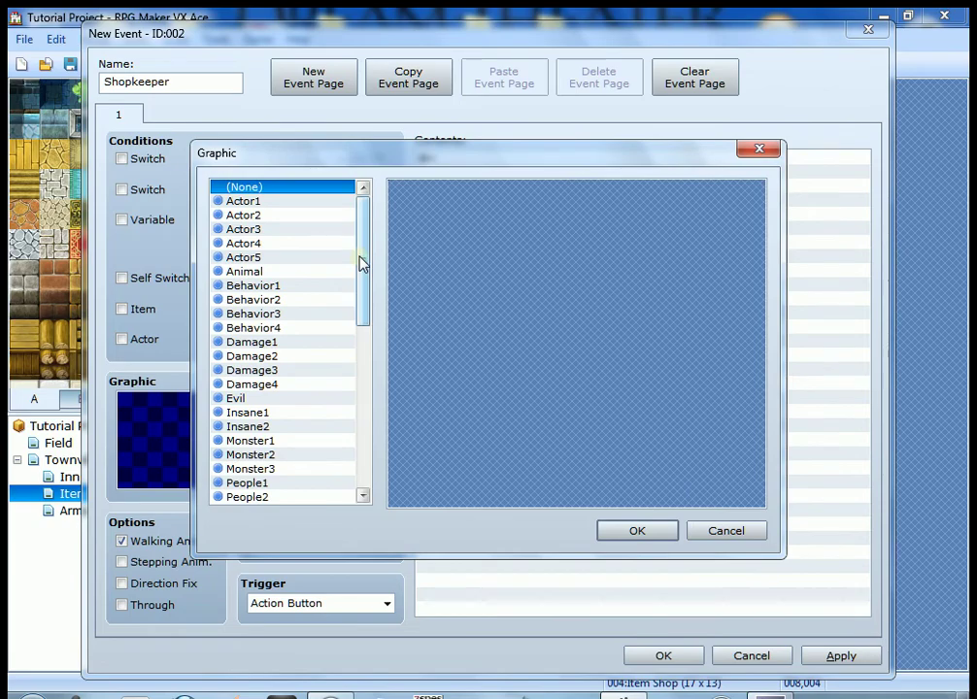
pyautogui.moveTo(359, 261); pyautogui.dragTo(363, 316)
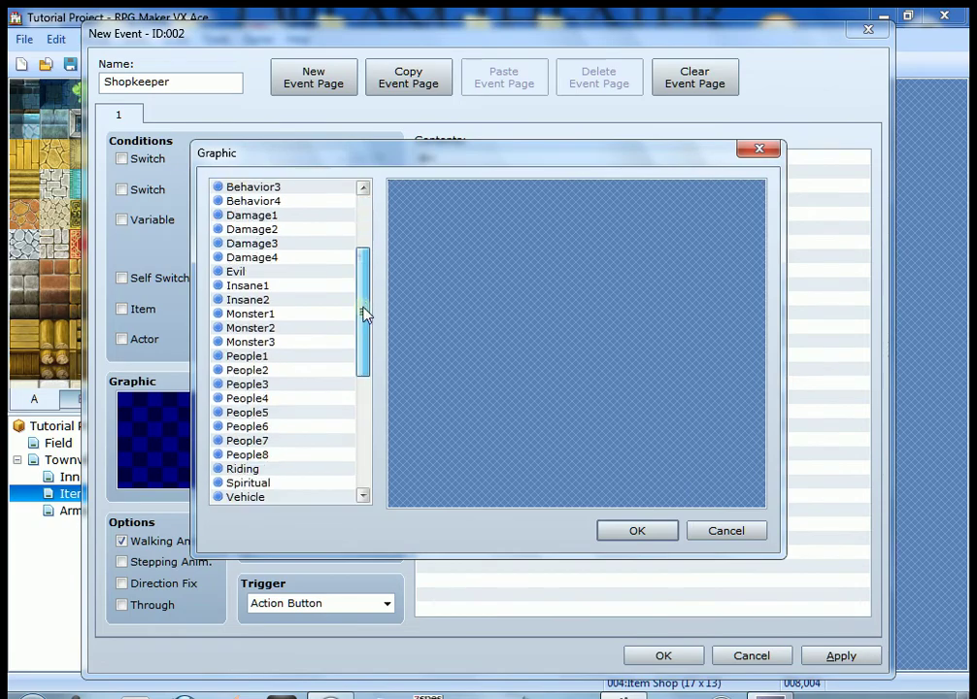
pyautogui.click(239, 357)
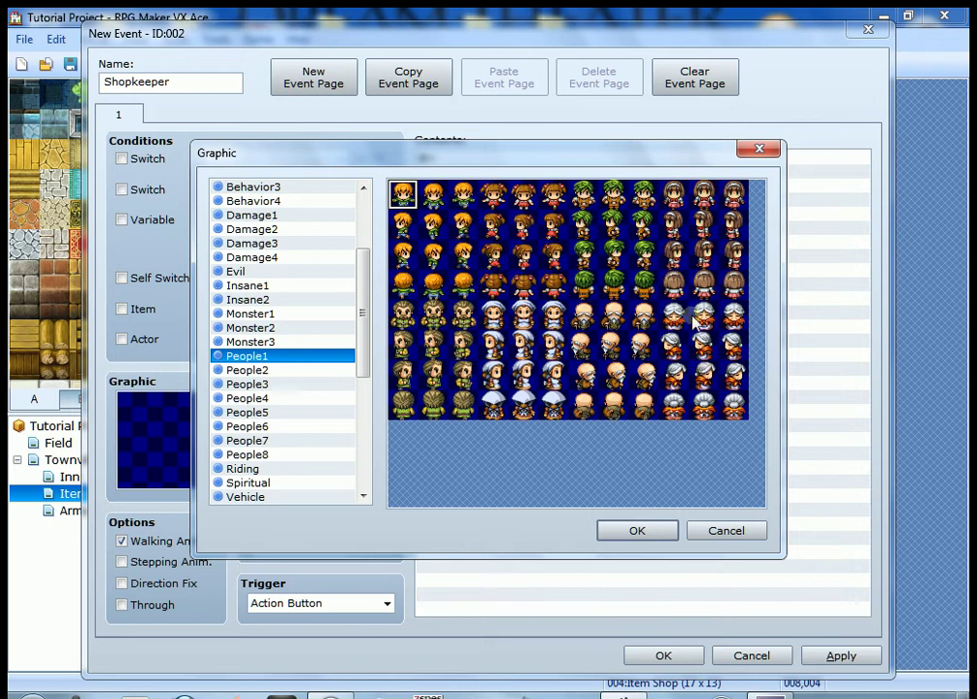
pyautogui.click(614, 202)
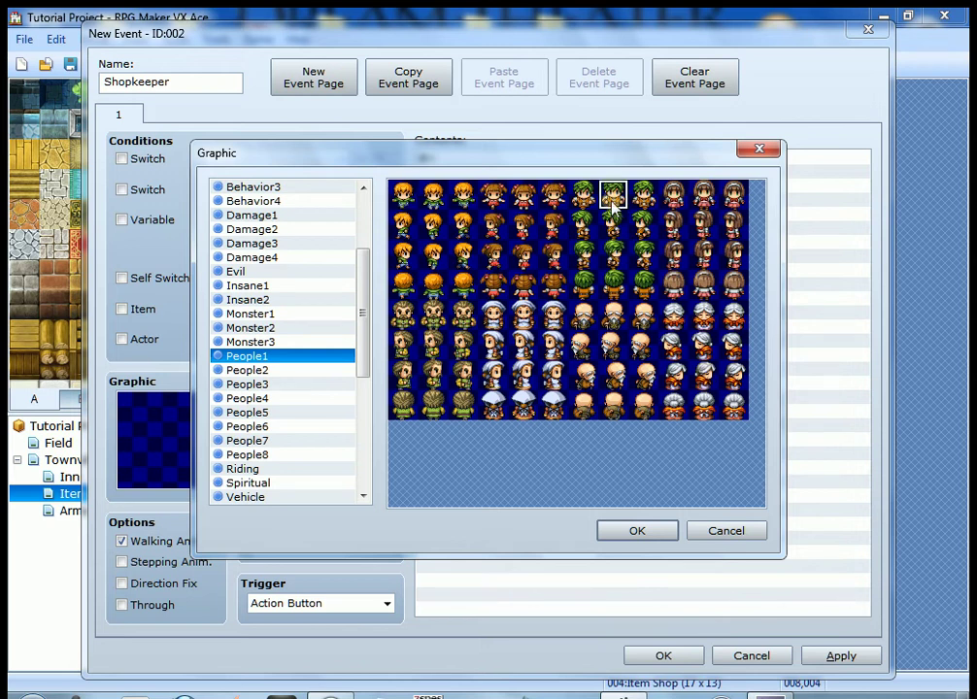
pyautogui.doubleClick(612, 202)
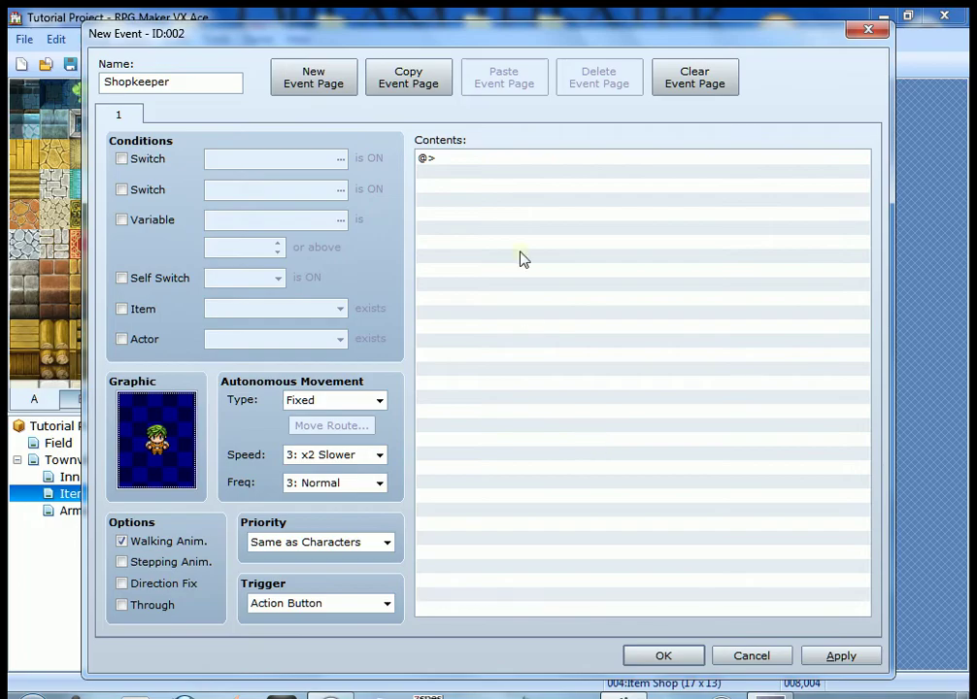
# Insert a Show Text command into the Shopkeeper event's contents.
pyautogui.rightClick(439, 167)
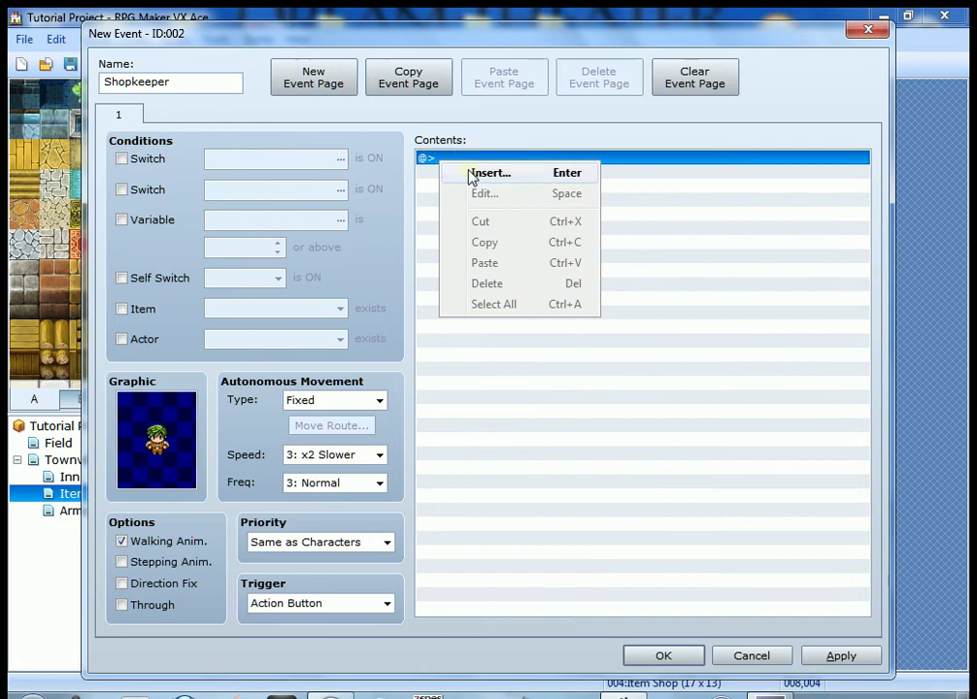
pyautogui.click(470, 174)
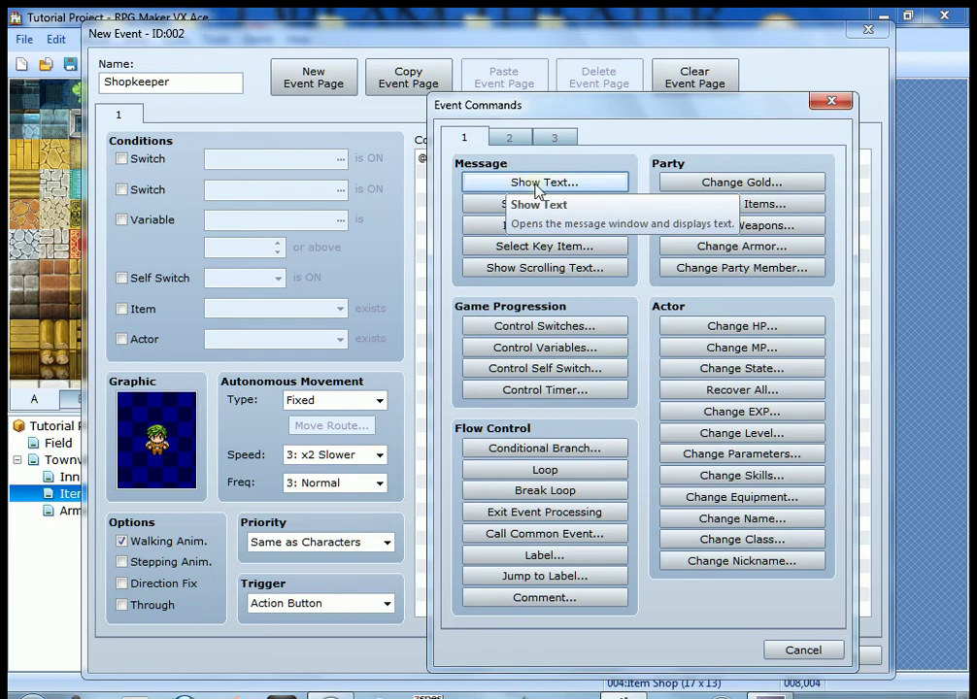
pyautogui.click(536, 186)
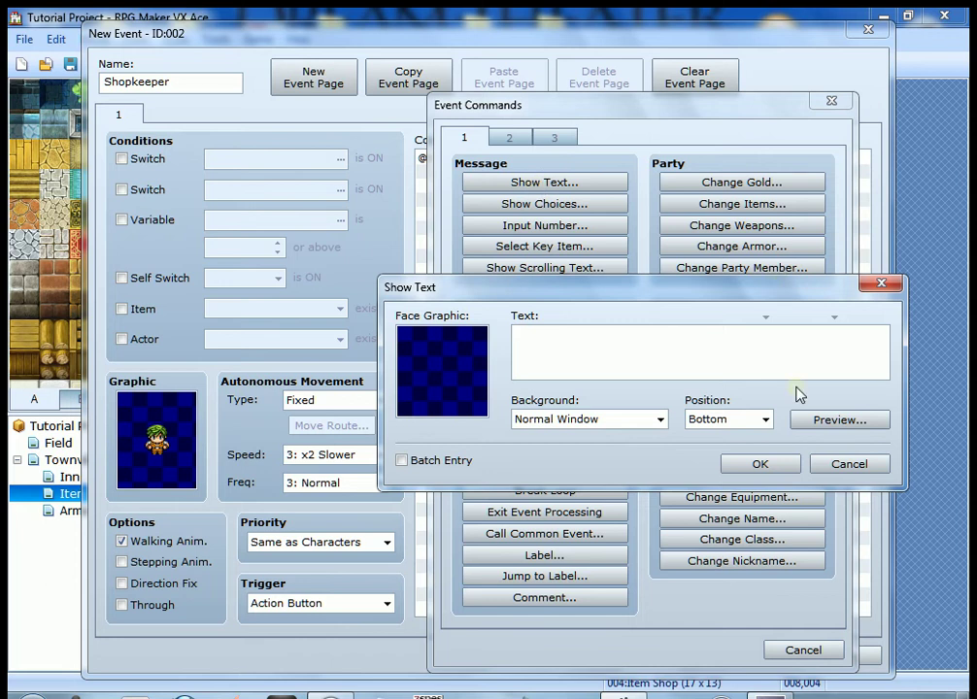
pyautogui.moveTo(648, 294); pyautogui.dragTo(525, 233)
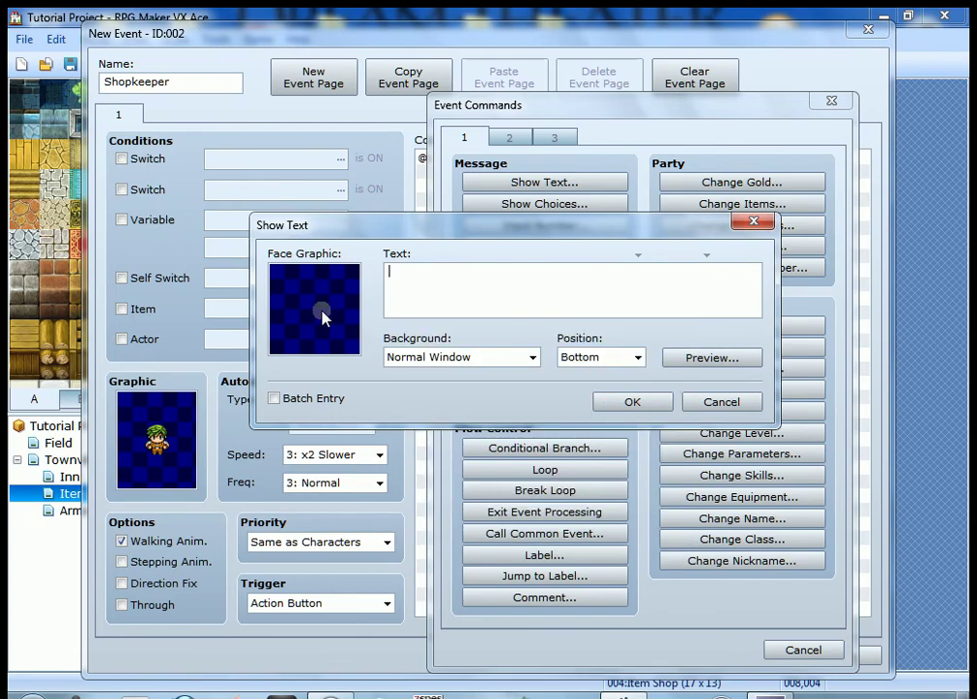
pyautogui.moveTo(391, 271)
pyautogui.moveTo(673, 270)
pyautogui.doubleClick(307, 319)
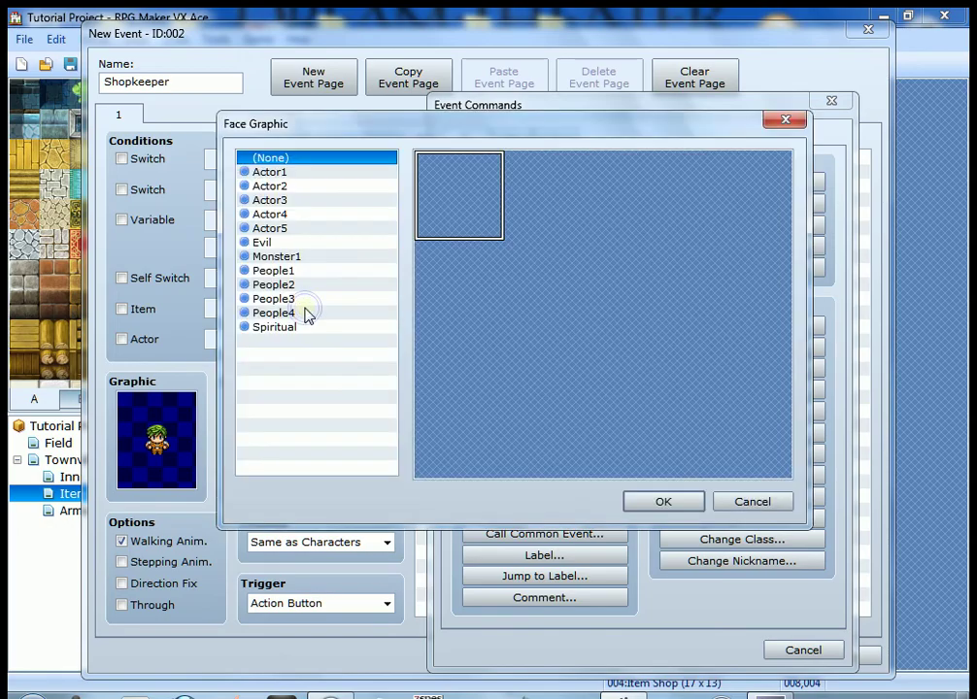
pyautogui.click(289, 276)
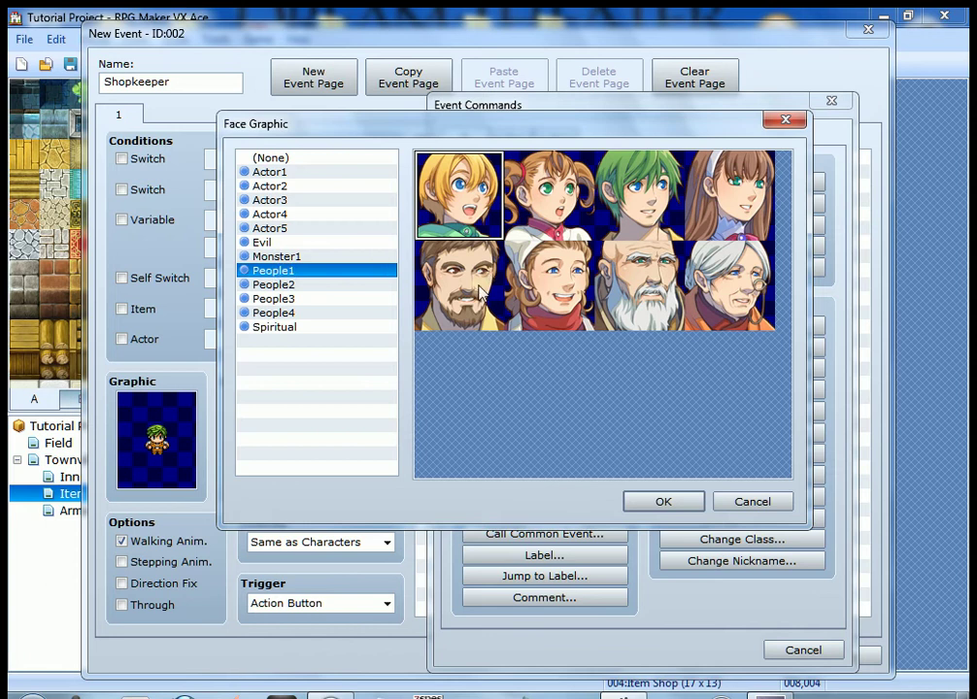
pyautogui.click(480, 291)
pyautogui.click(549, 284)
pyautogui.click(549, 194)
pyautogui.click(639, 195)
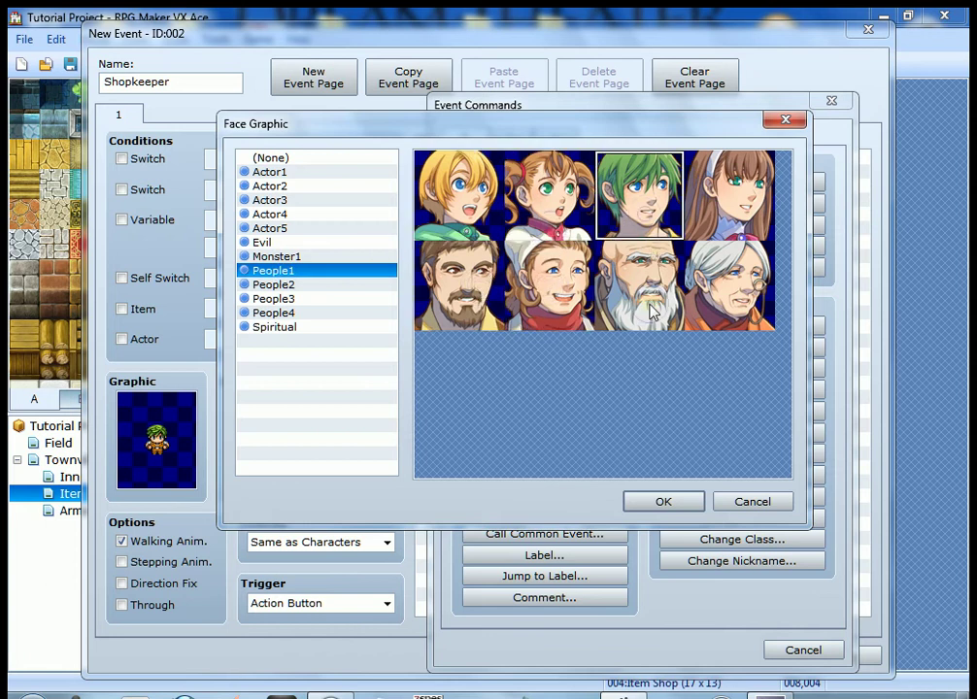
pyautogui.click(727, 292)
pyautogui.click(685, 225)
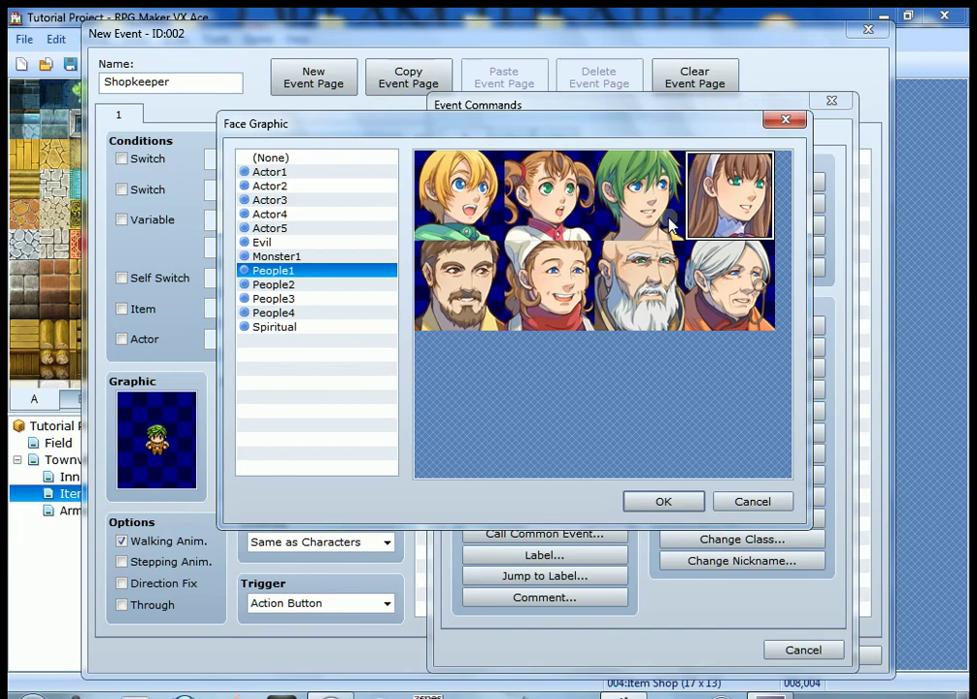
pyautogui.click(768, 503)
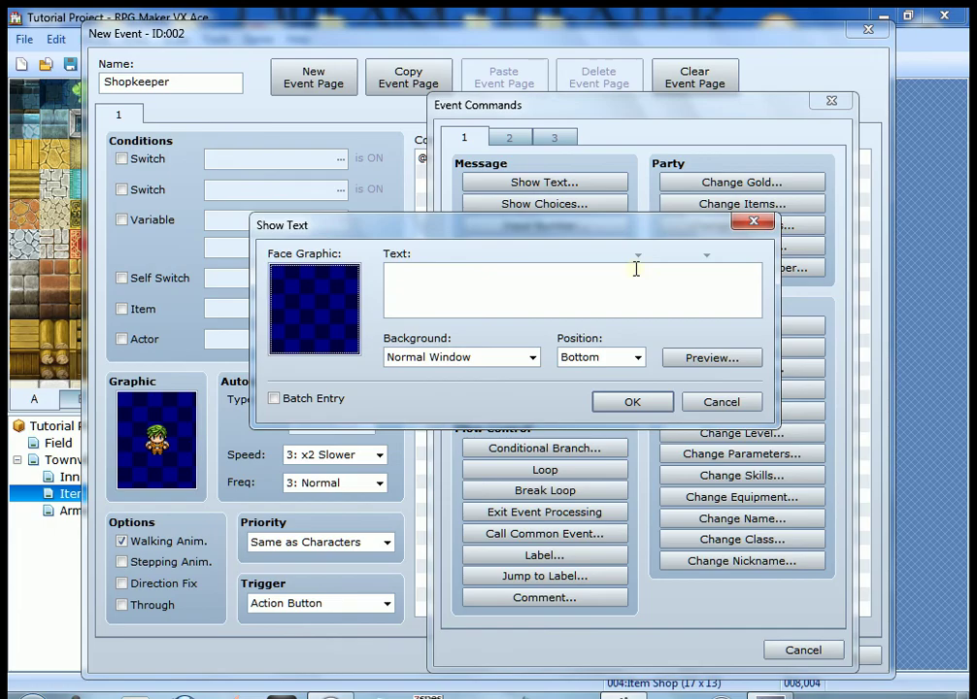
# Write the message text "Welcome to the item shop. Feel free to browse my wares.".
pyautogui.moveTo(641, 264)
pyautogui.moveTo(708, 264)
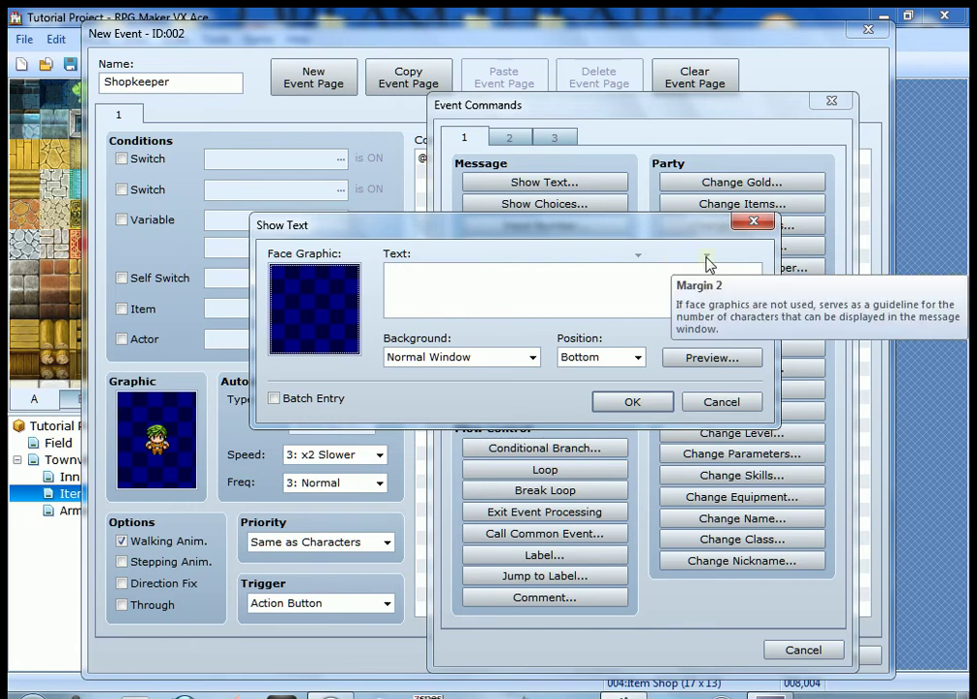
pyautogui.moveTo(573, 236); pyautogui.dragTo(578, 209)
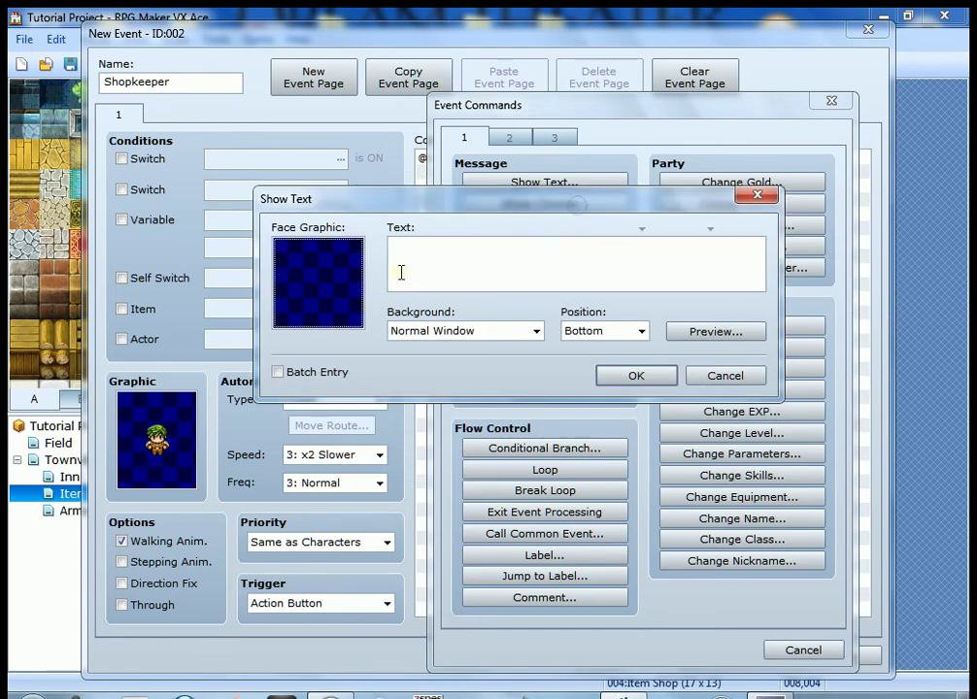
pyautogui.moveTo(536, 252)
pyautogui.moveTo(701, 246)
pyautogui.click(482, 265)
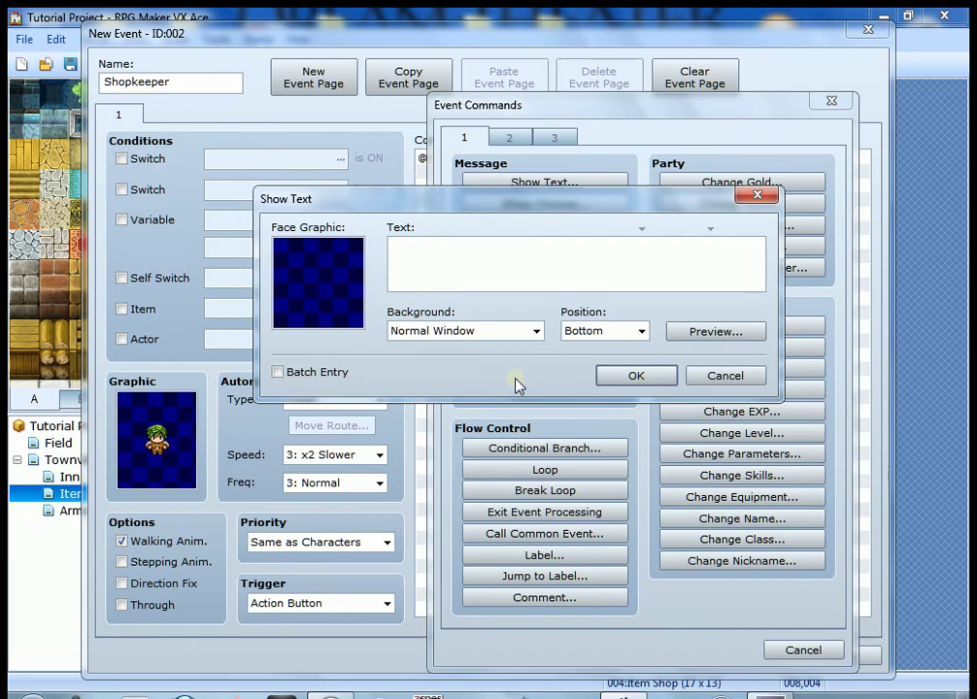
pyautogui.write('Welcome to the item shop.')
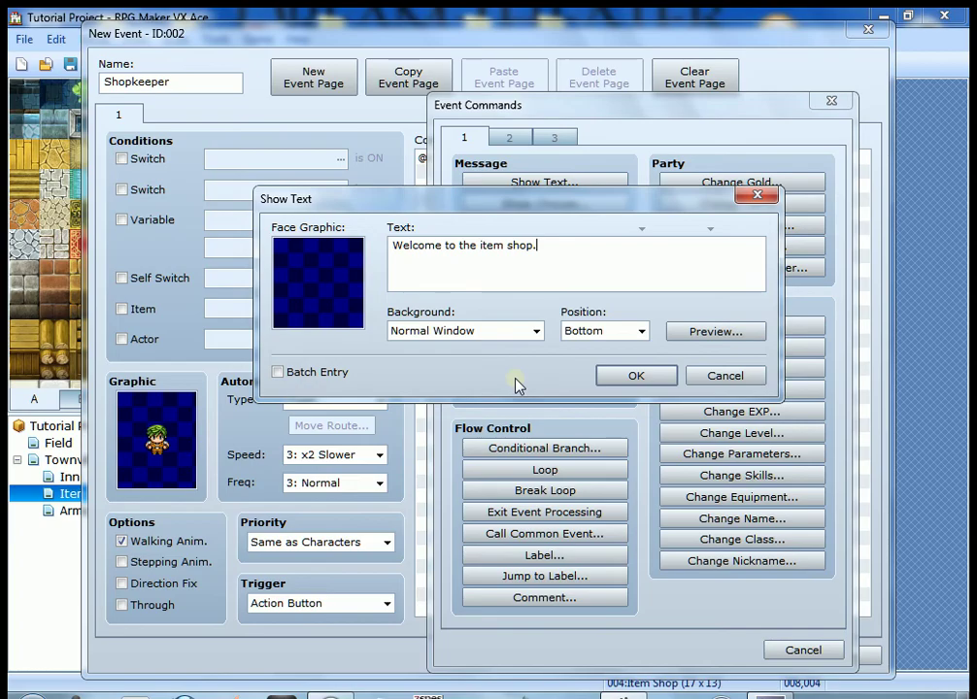
pyautogui.write('  Feel free to browse')
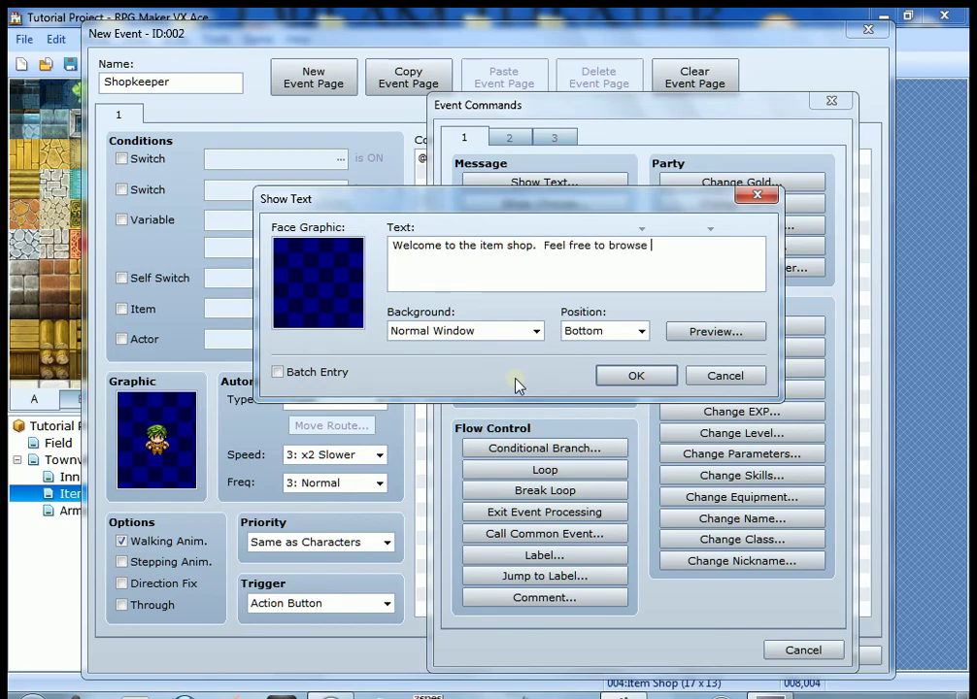
pyautogui.write(' my wares.')
# Preview the message, insert a line break before "wares." and preview it again.
pyautogui.click(717, 333)
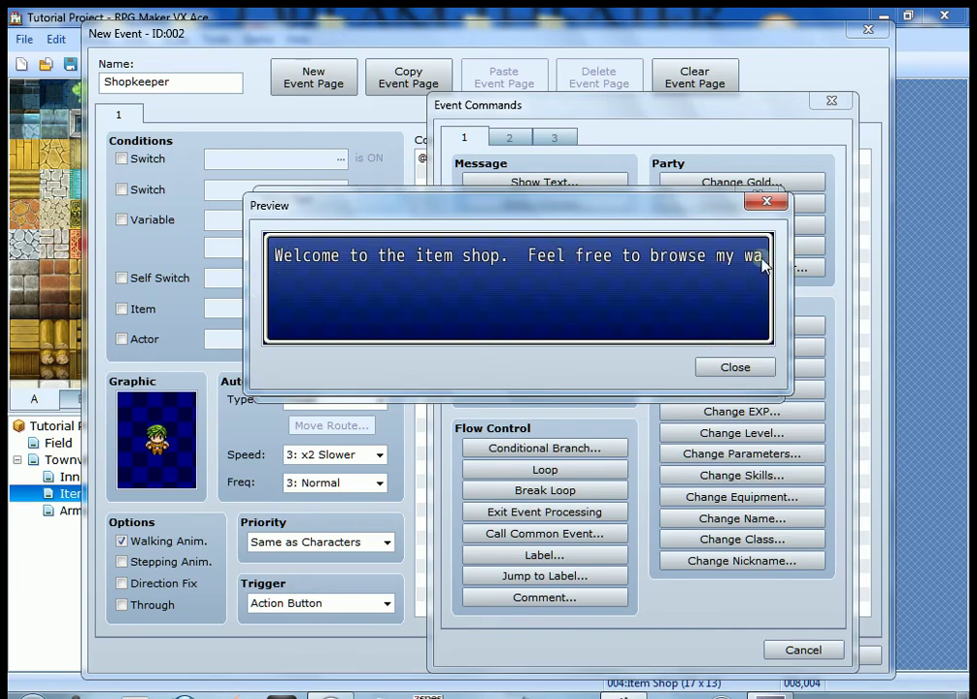
pyautogui.click(772, 208)
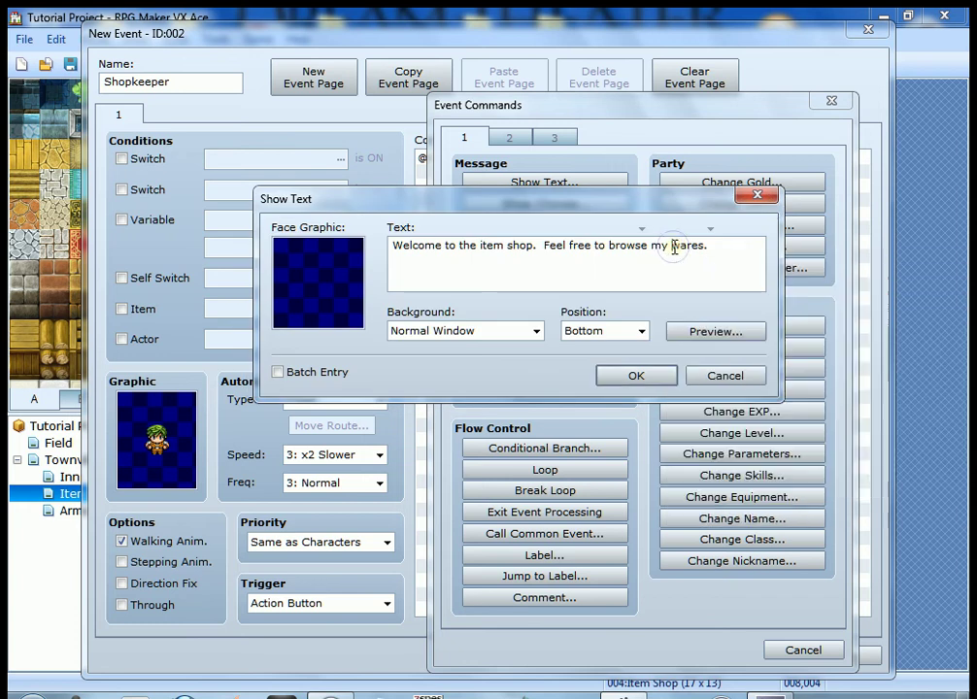
pyautogui.click(672, 246)
pyautogui.press('Return')
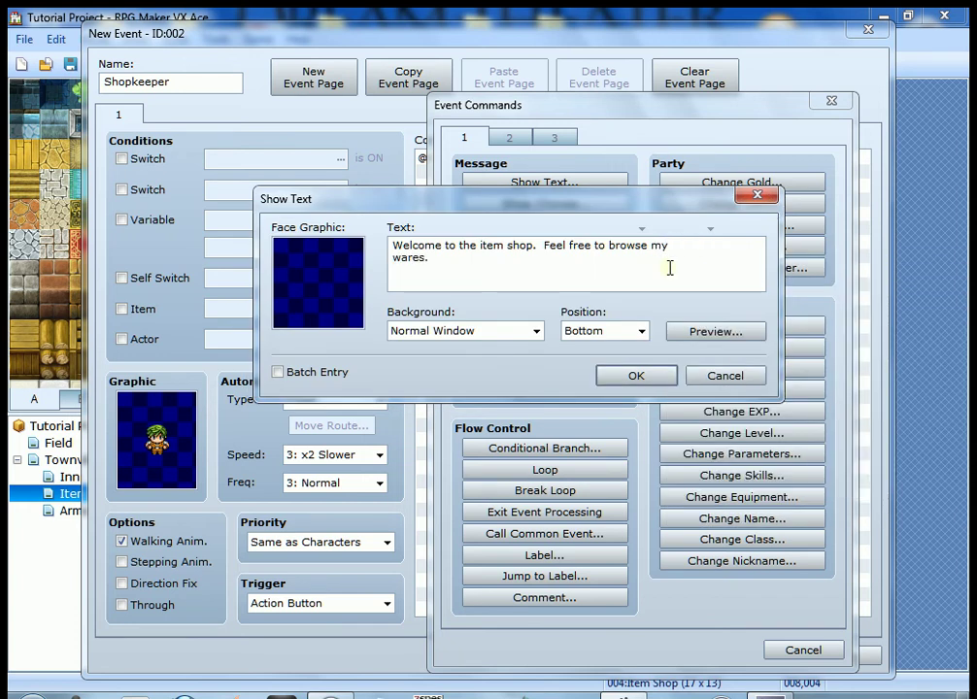
pyautogui.click(696, 337)
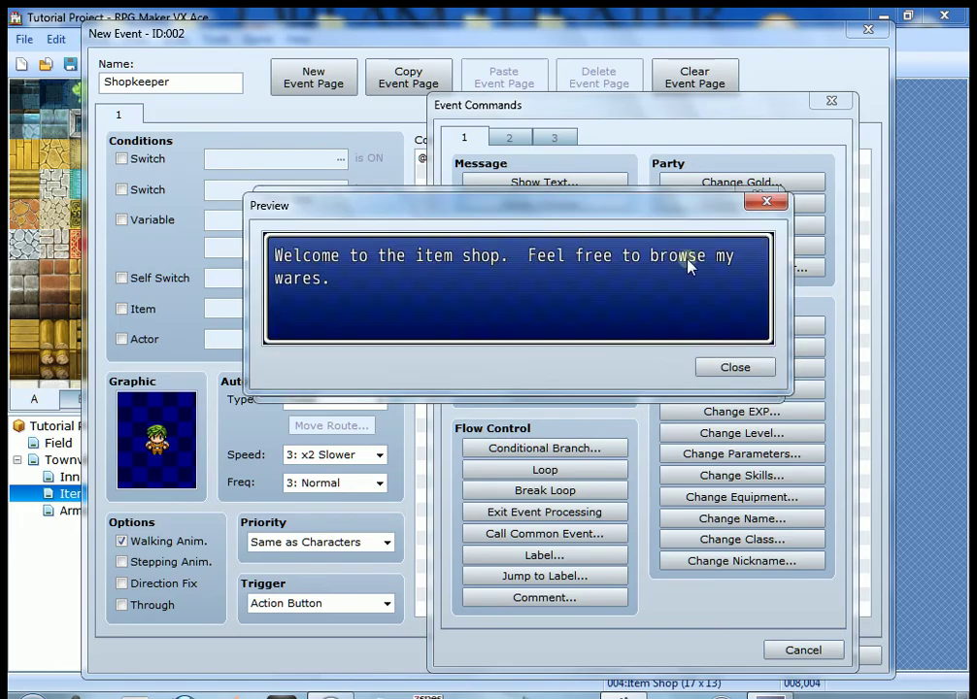
pyautogui.click(728, 369)
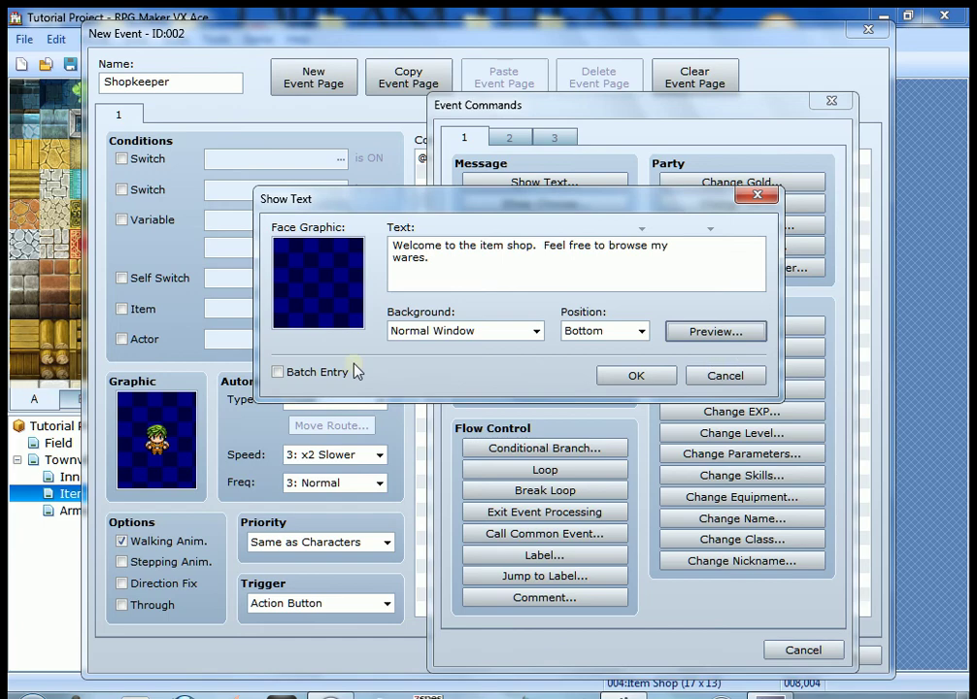
pyautogui.click(641, 332)
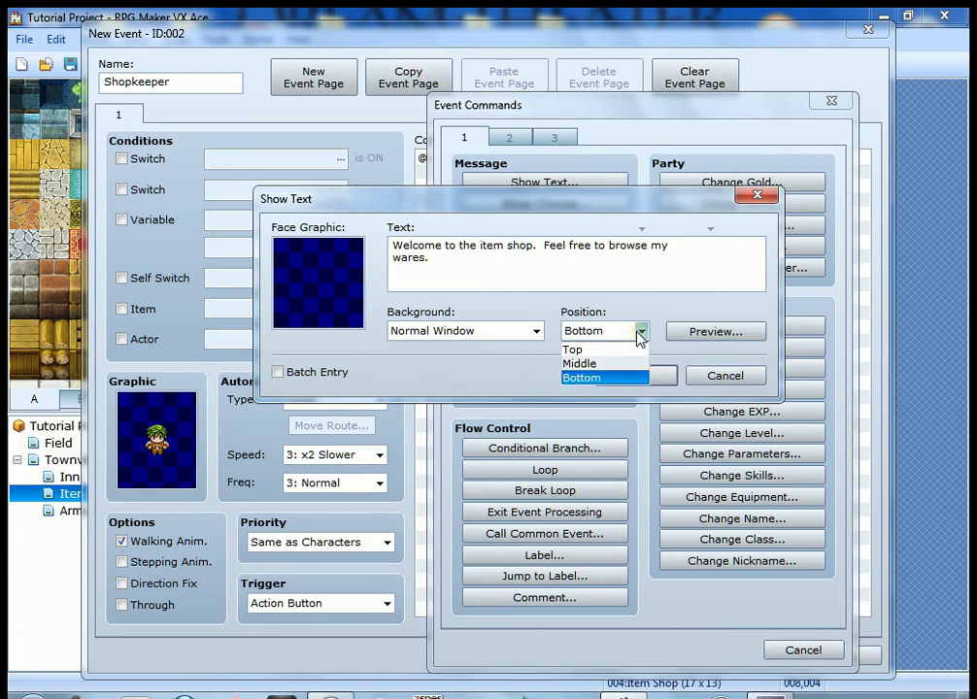
pyautogui.click(639, 322)
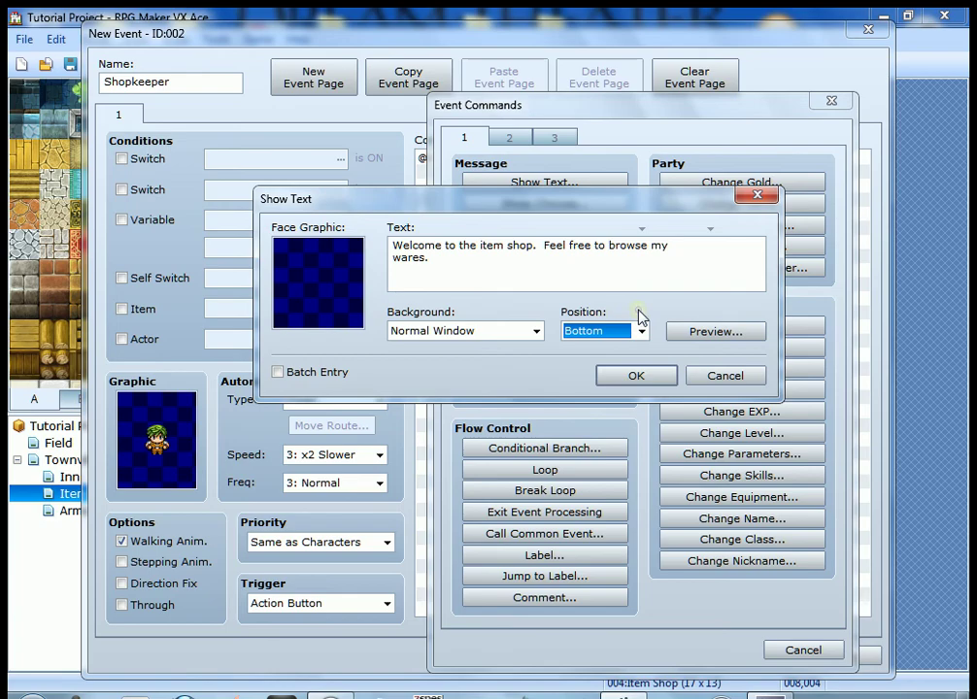
# Preview the welcome message with the Dim Background style and with the Transparent style.
pyautogui.click(536, 331)
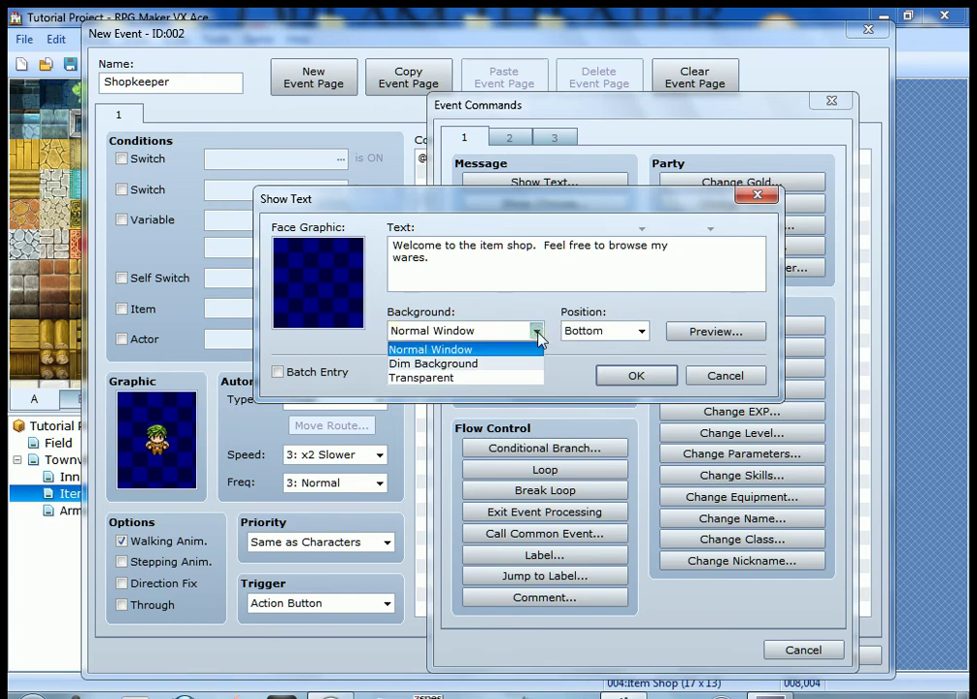
pyautogui.click(501, 367)
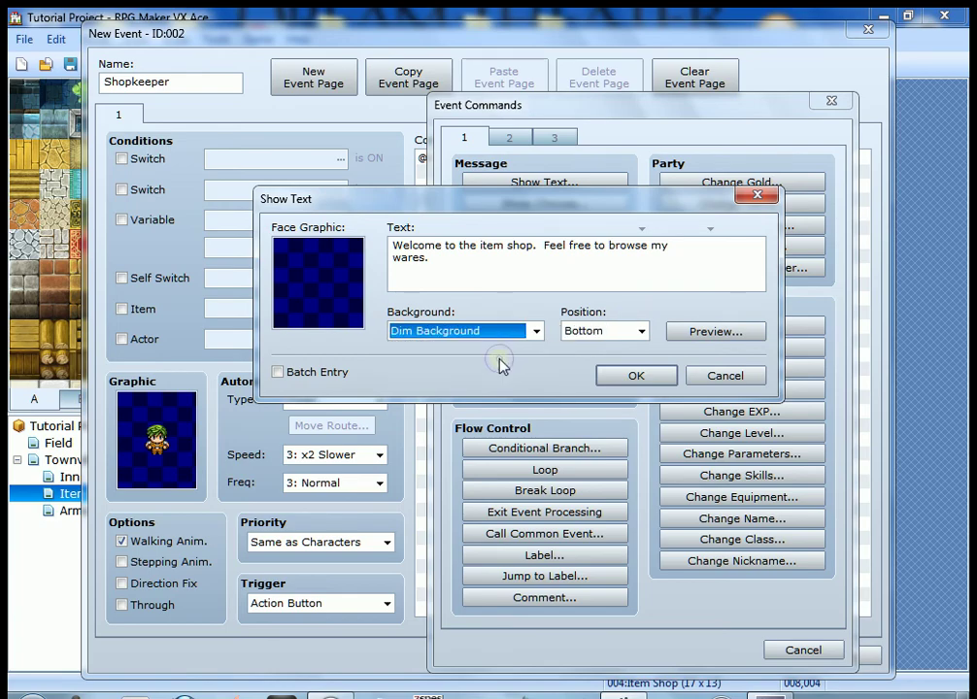
pyautogui.click(685, 332)
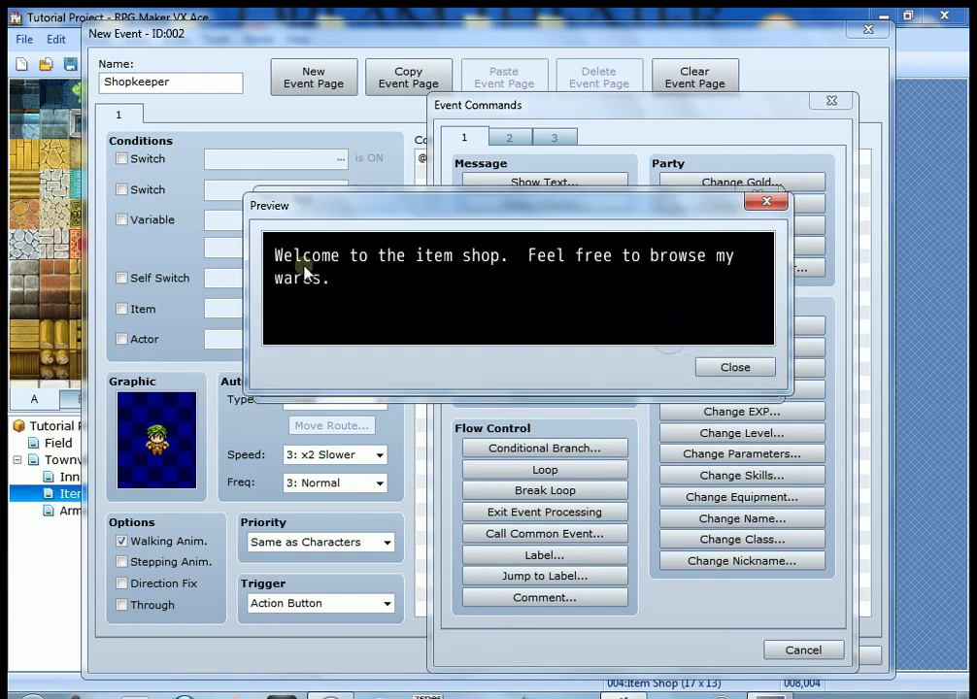
pyautogui.click(735, 372)
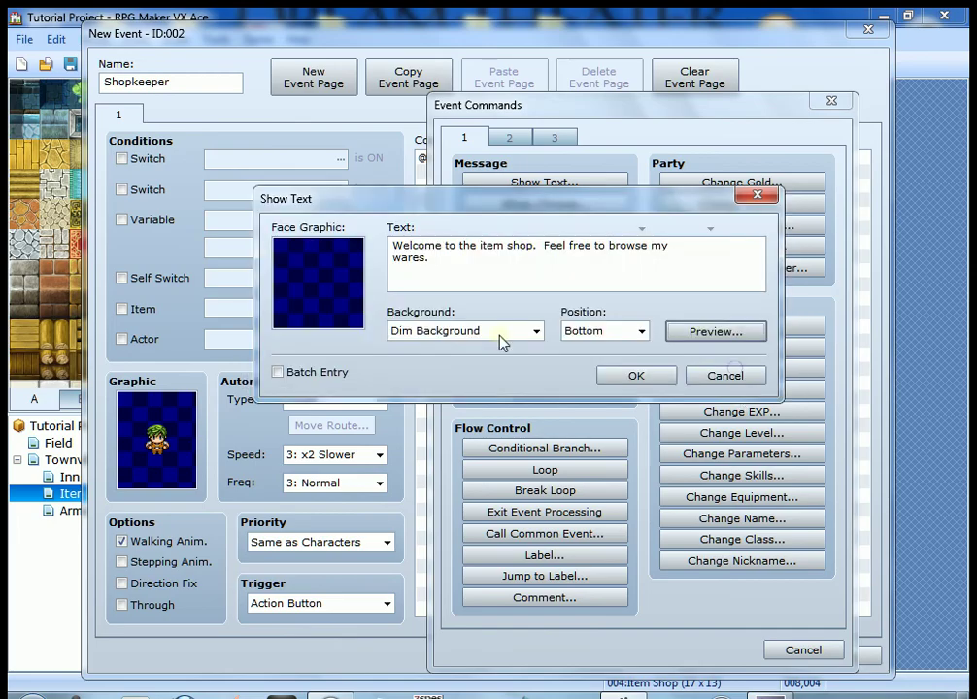
pyautogui.click(503, 335)
pyautogui.click(510, 377)
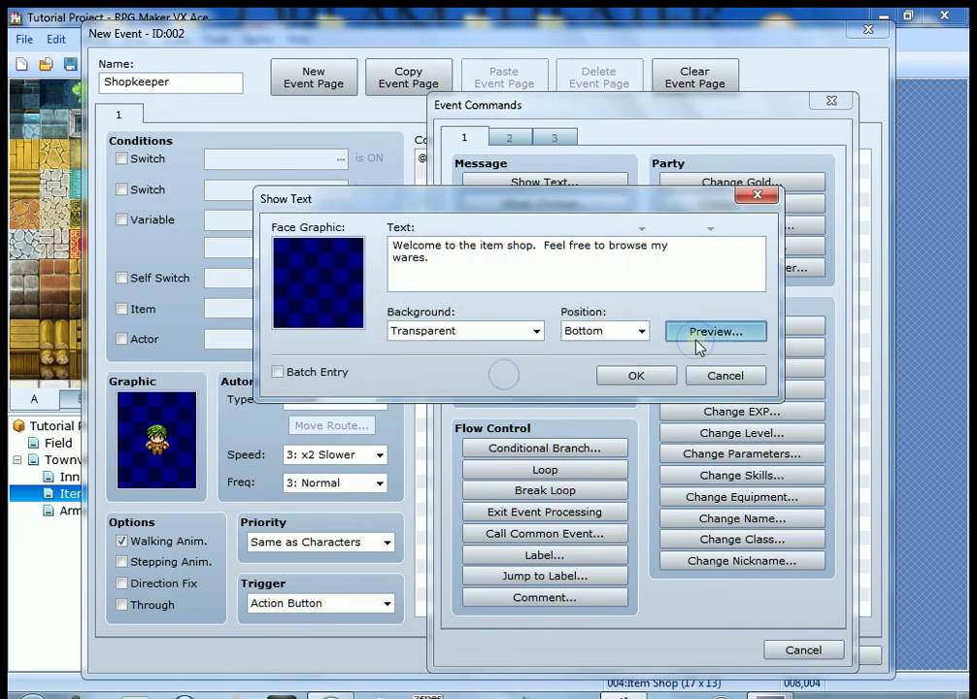
pyautogui.click(699, 332)
pyautogui.click(735, 367)
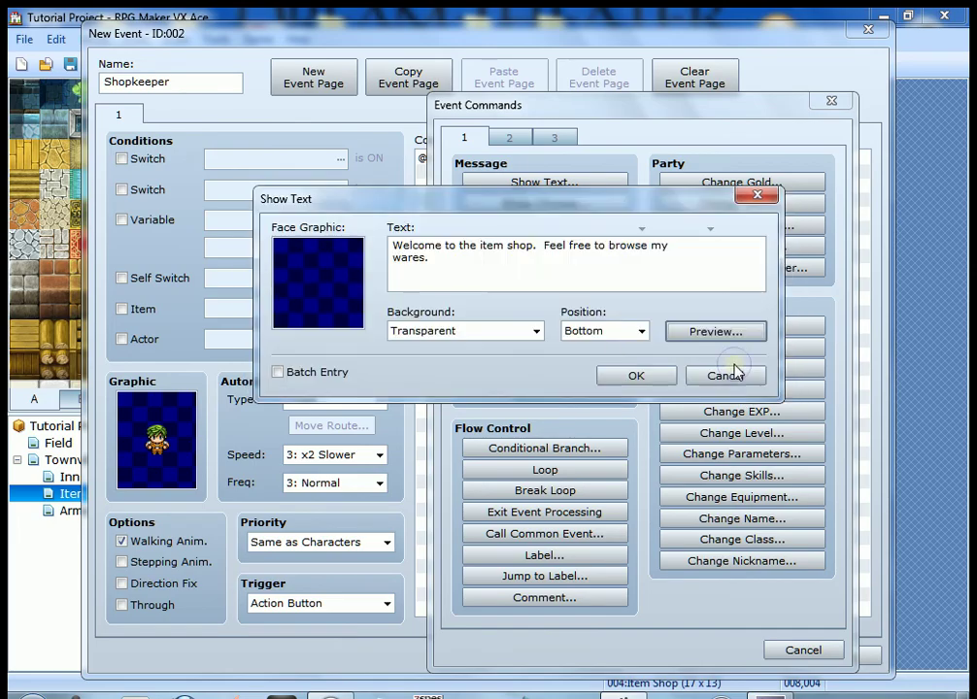
# Set the welcome message's background to Normal Window and accept the Show Text command.
pyautogui.click(534, 332)
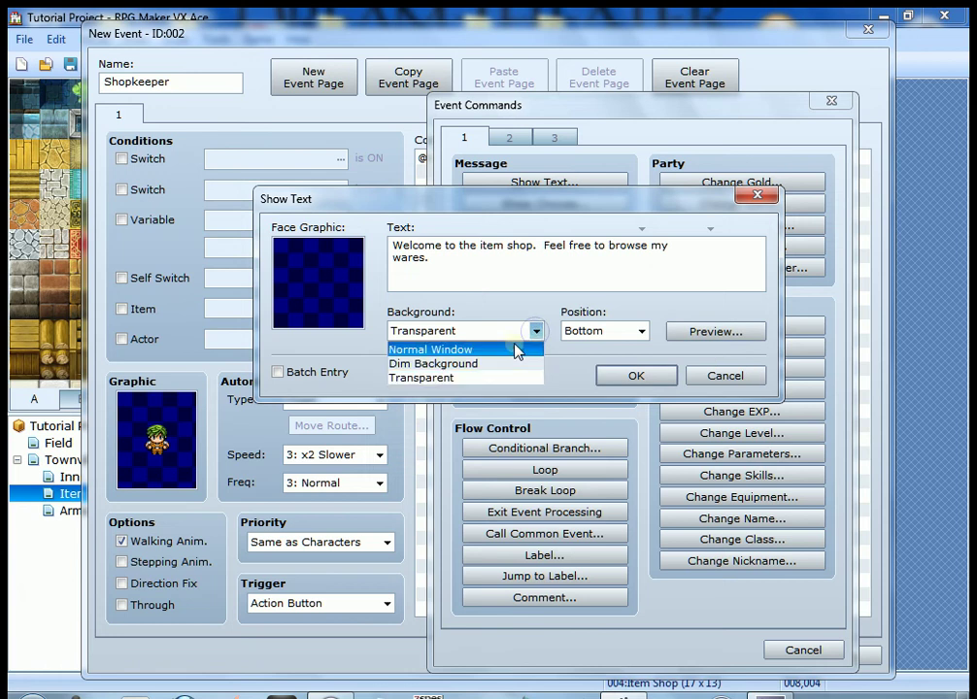
pyautogui.click(516, 346)
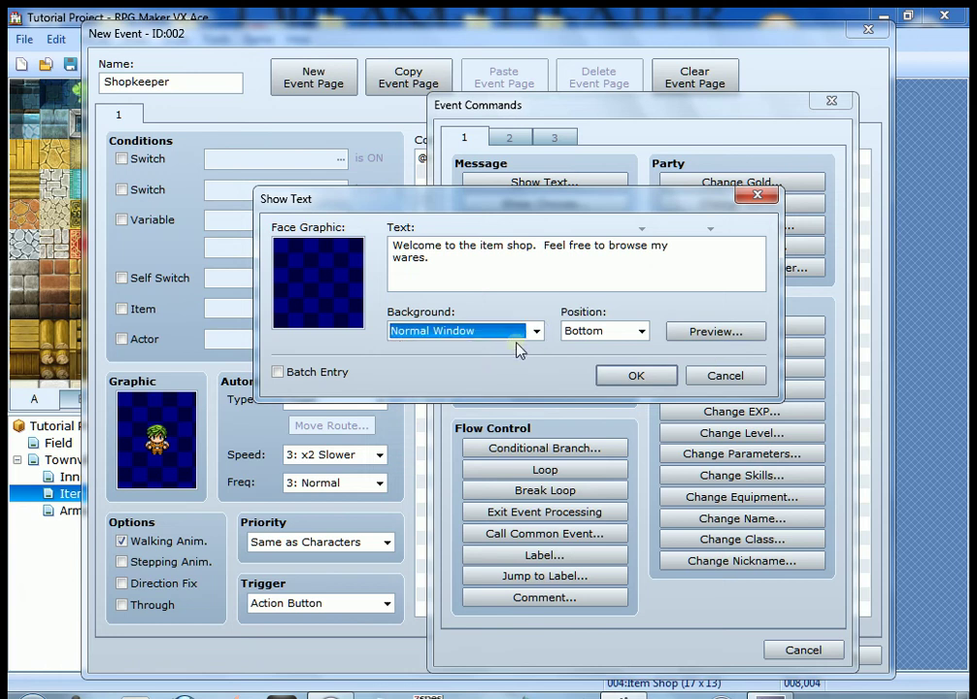
pyautogui.click(639, 379)
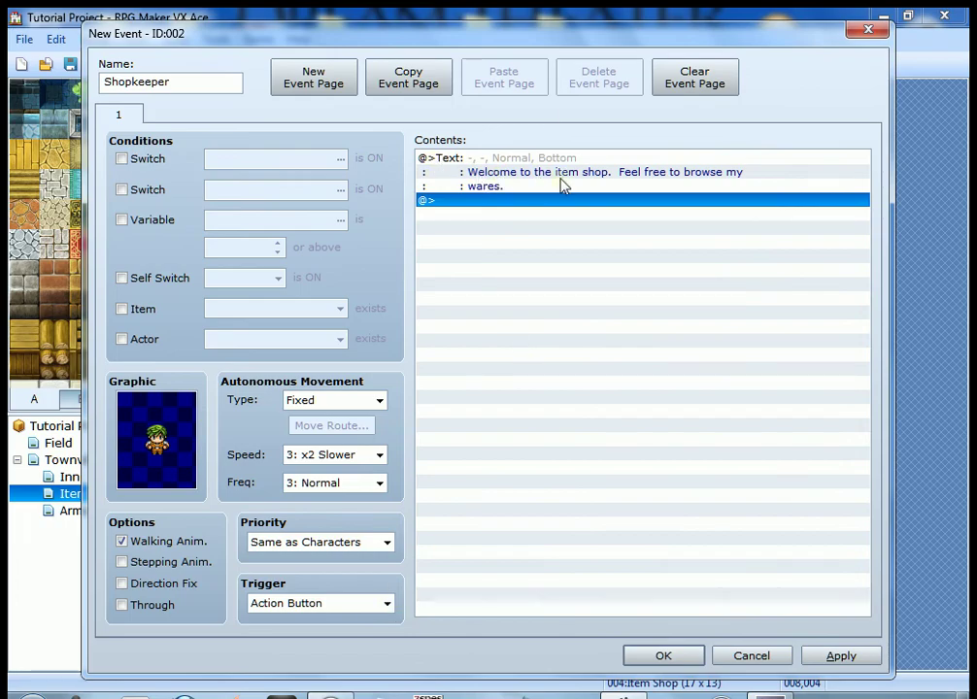
# Insert a Shop Processing command below the welcome message in the Shopkeeper event's contents.
pyautogui.doubleClick(452, 201)
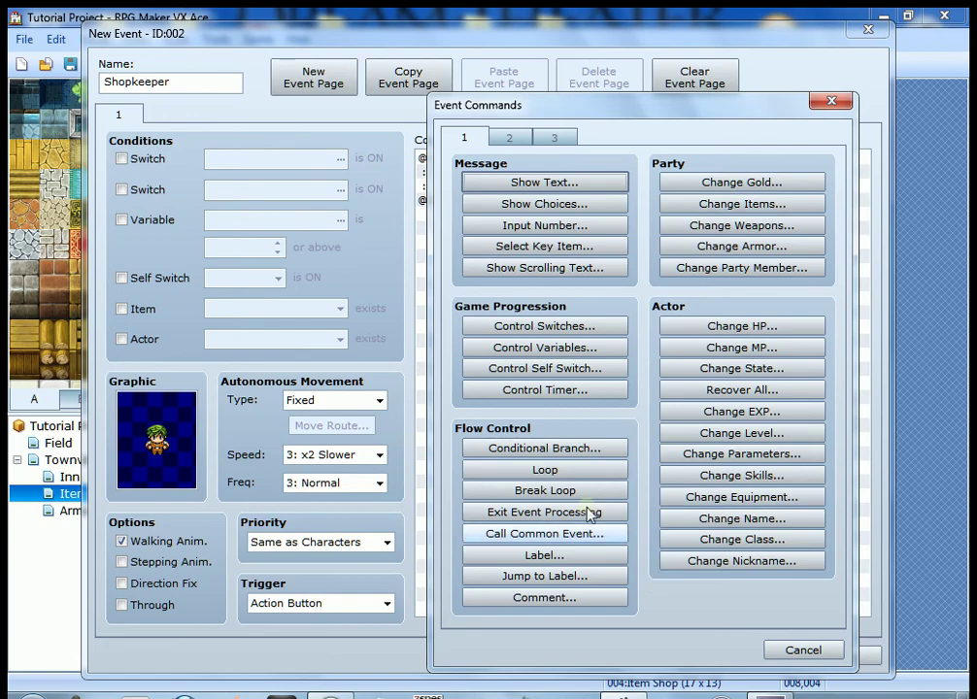
pyautogui.click(522, 146)
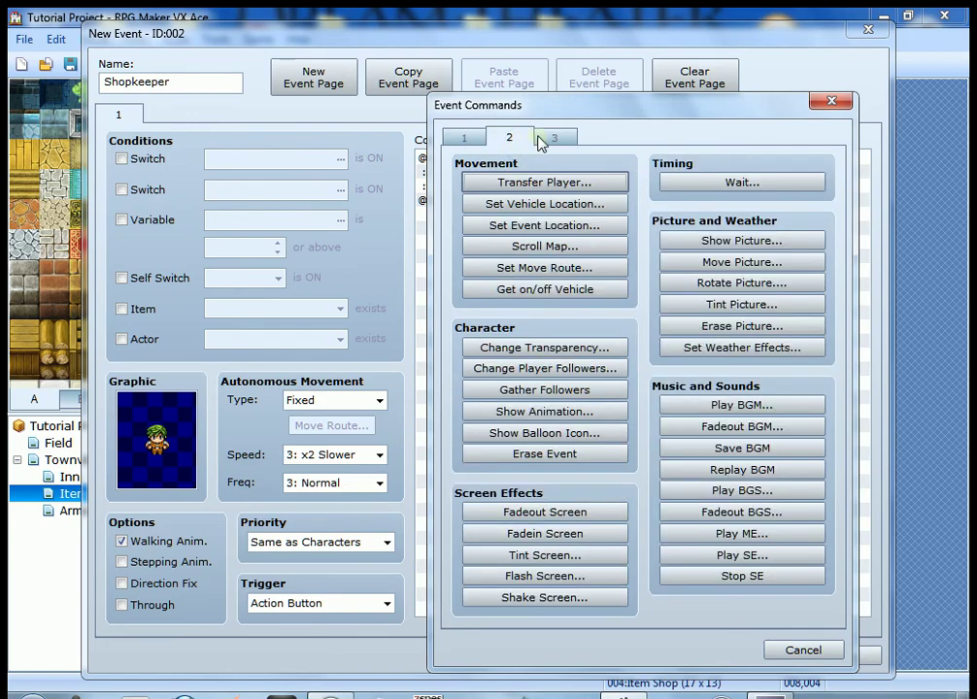
pyautogui.click(545, 137)
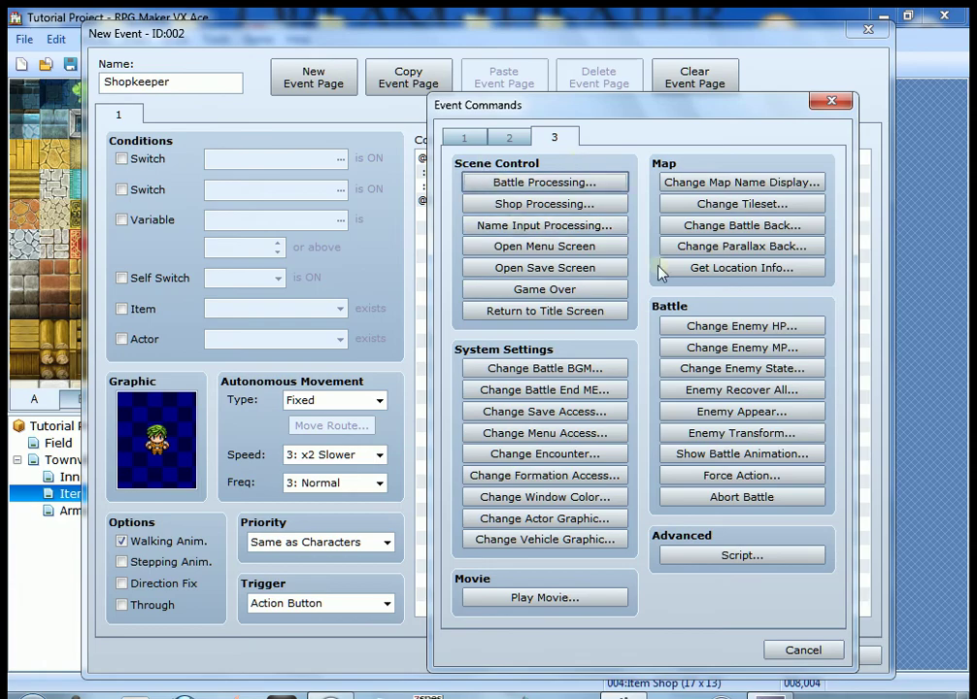
pyautogui.click(534, 206)
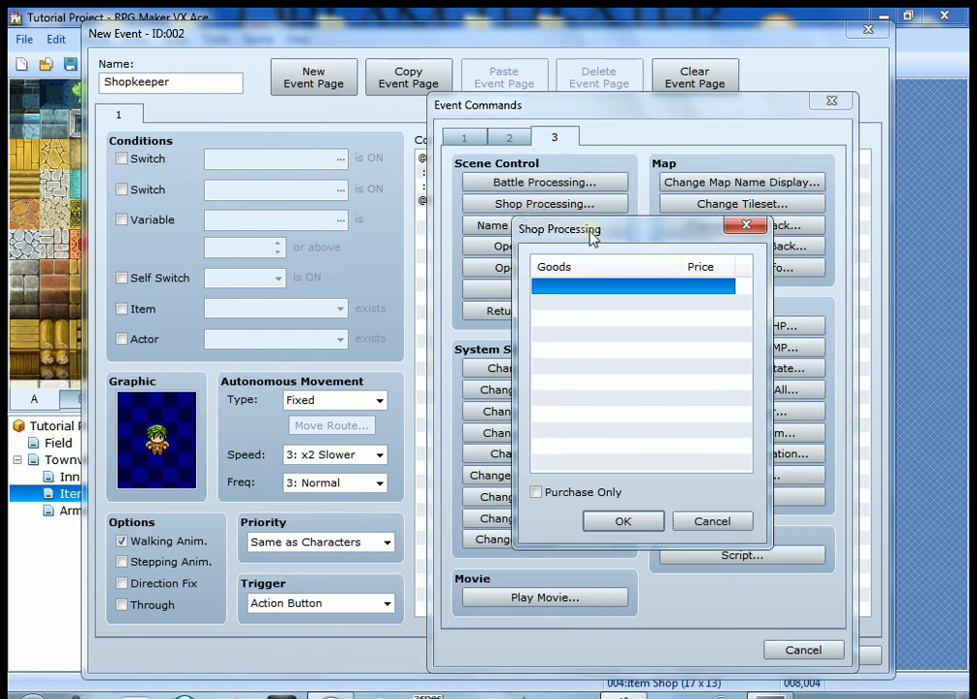
pyautogui.moveTo(591, 237); pyautogui.dragTo(524, 235)
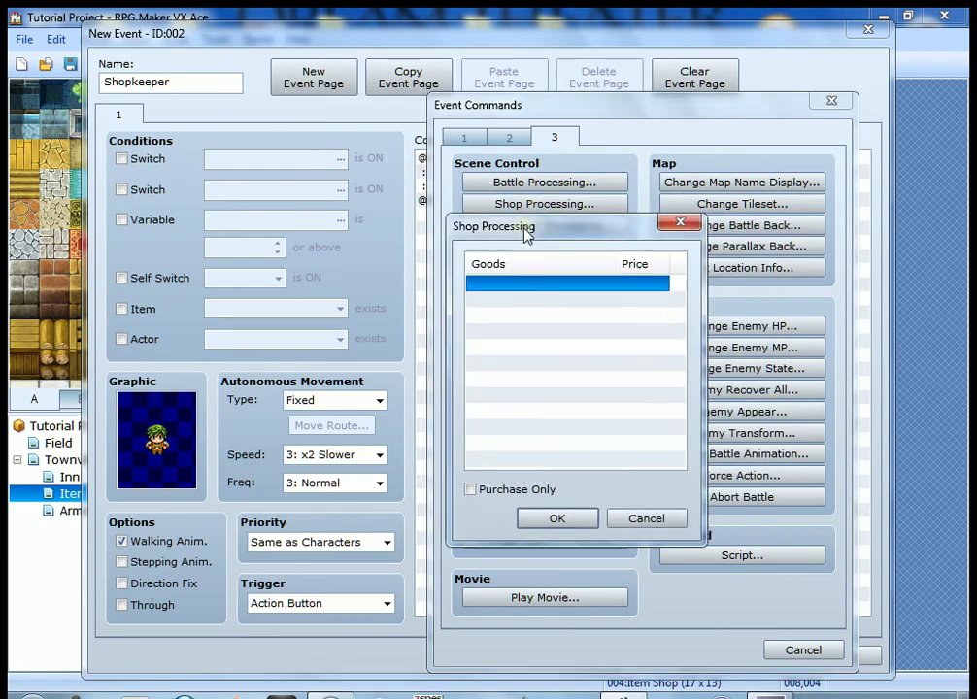
# Add the item 001:Potion to the shop's goods at its standard price.
pyautogui.doubleClick(561, 283)
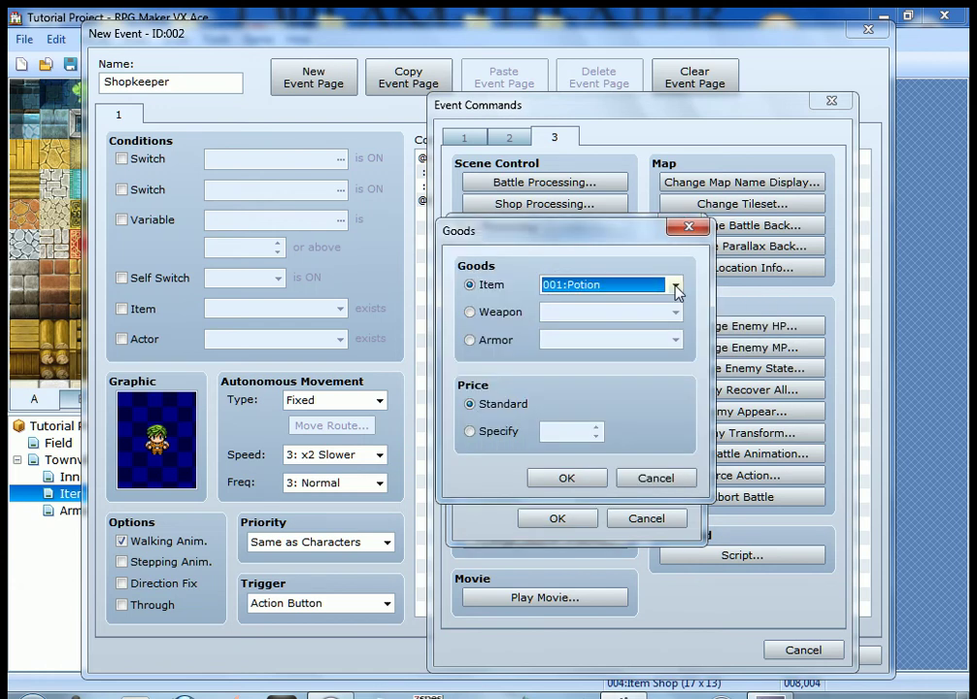
pyautogui.click(675, 285)
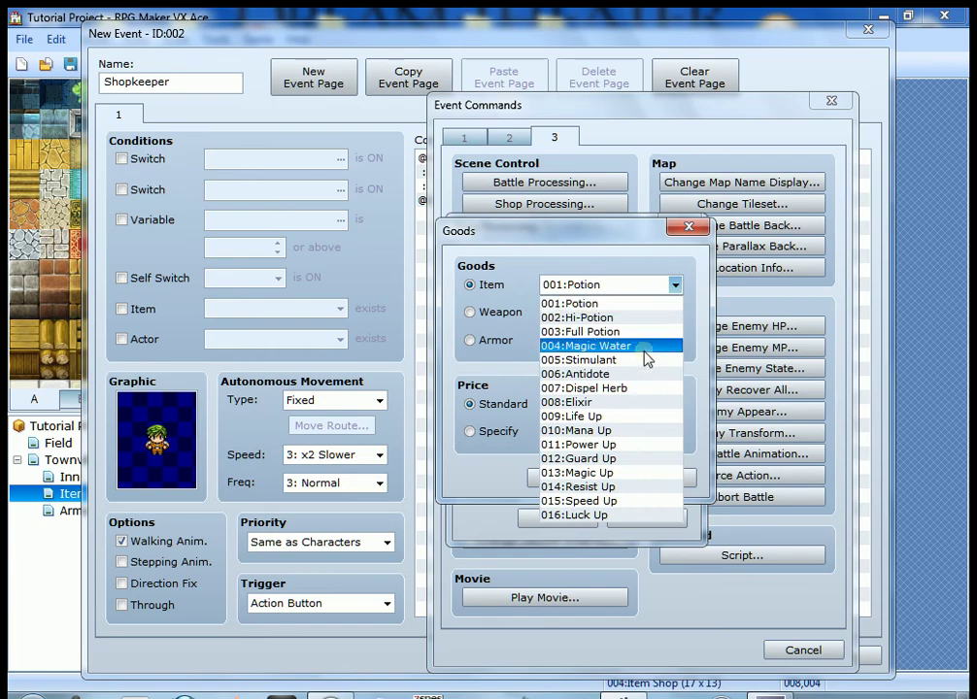
pyautogui.click(610, 303)
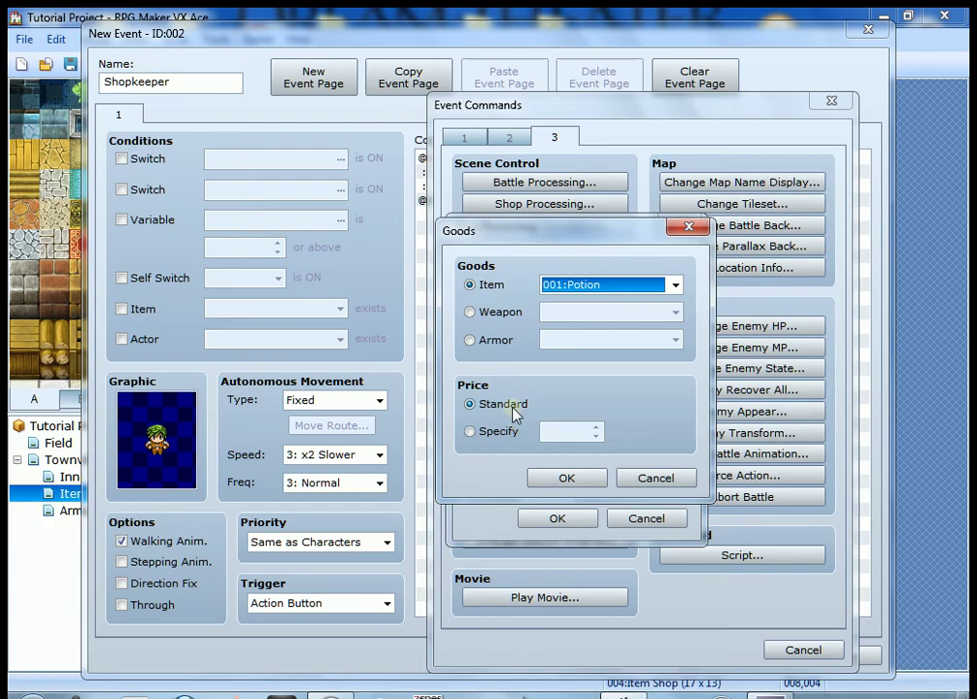
pyautogui.click(676, 285)
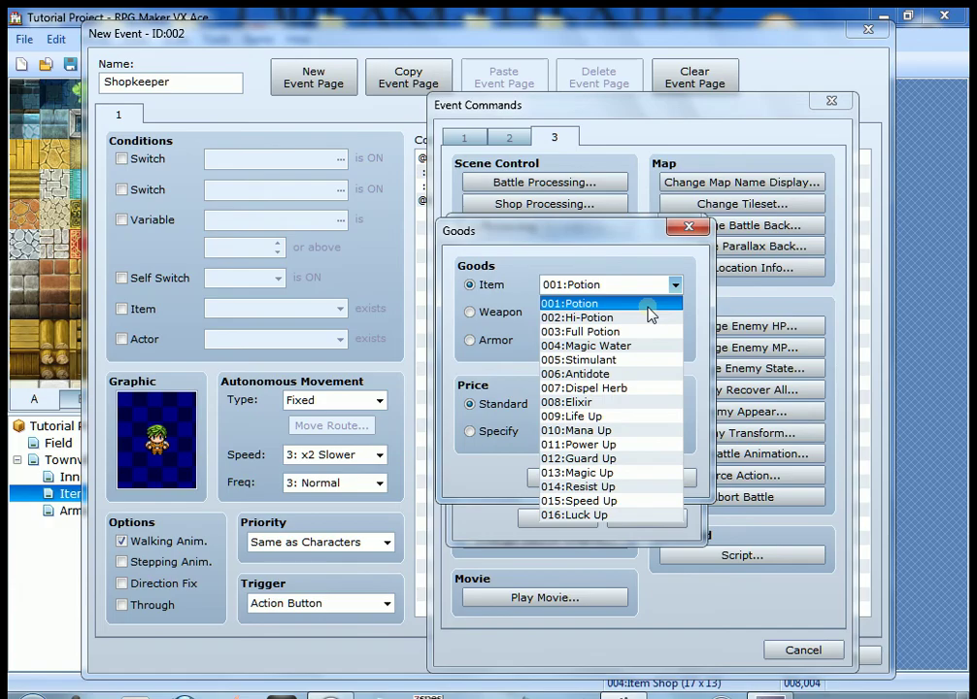
pyautogui.click(649, 307)
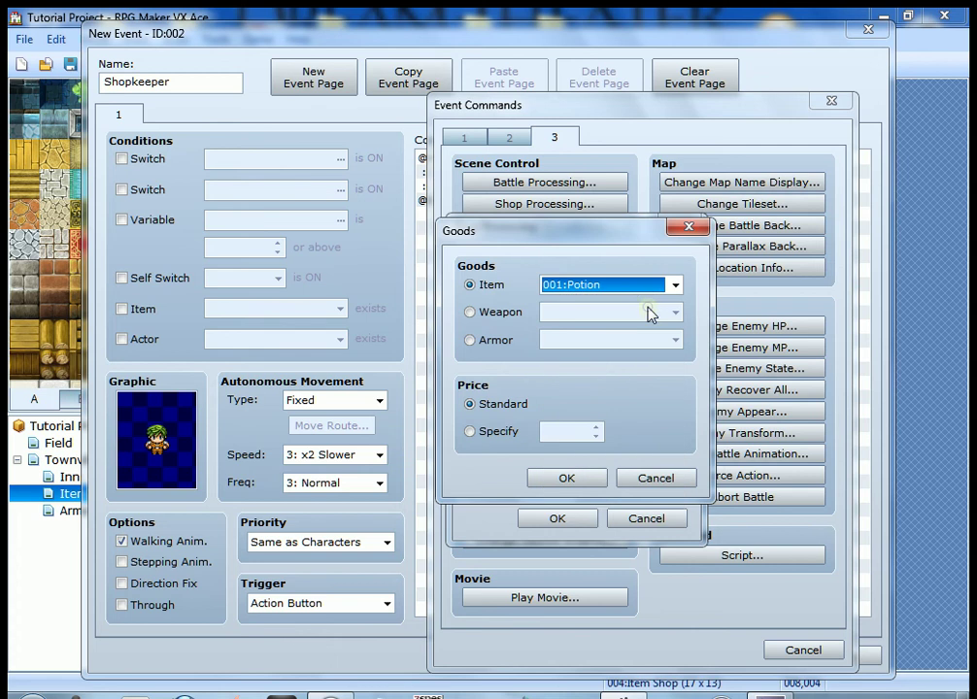
pyautogui.click(599, 486)
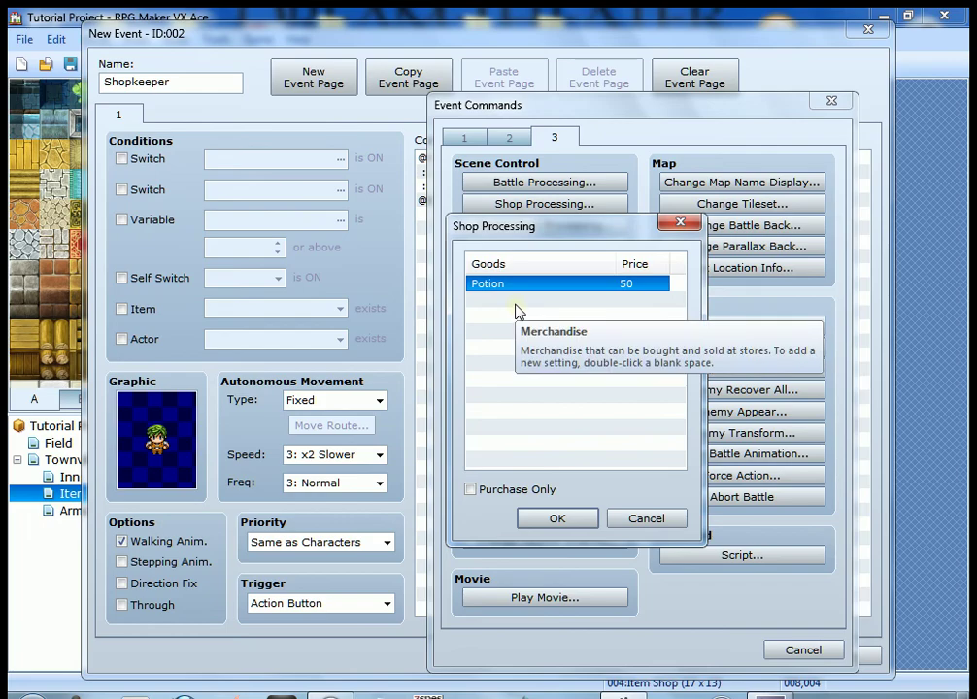
# Add the item 006:Antidote to the shop's goods at its standard price.
pyautogui.doubleClick(516, 308)
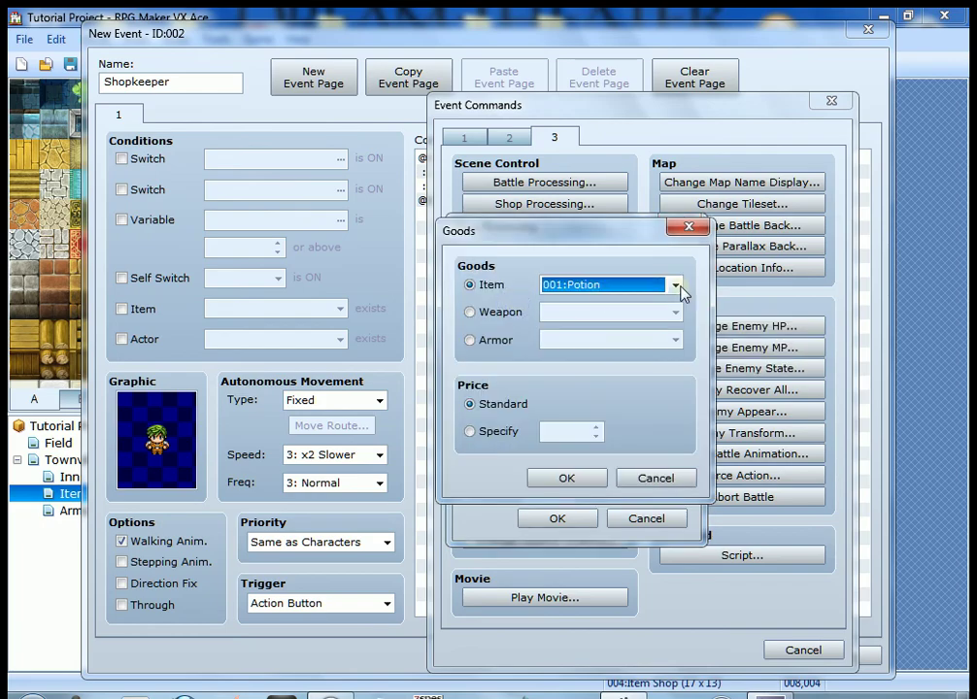
pyautogui.click(674, 285)
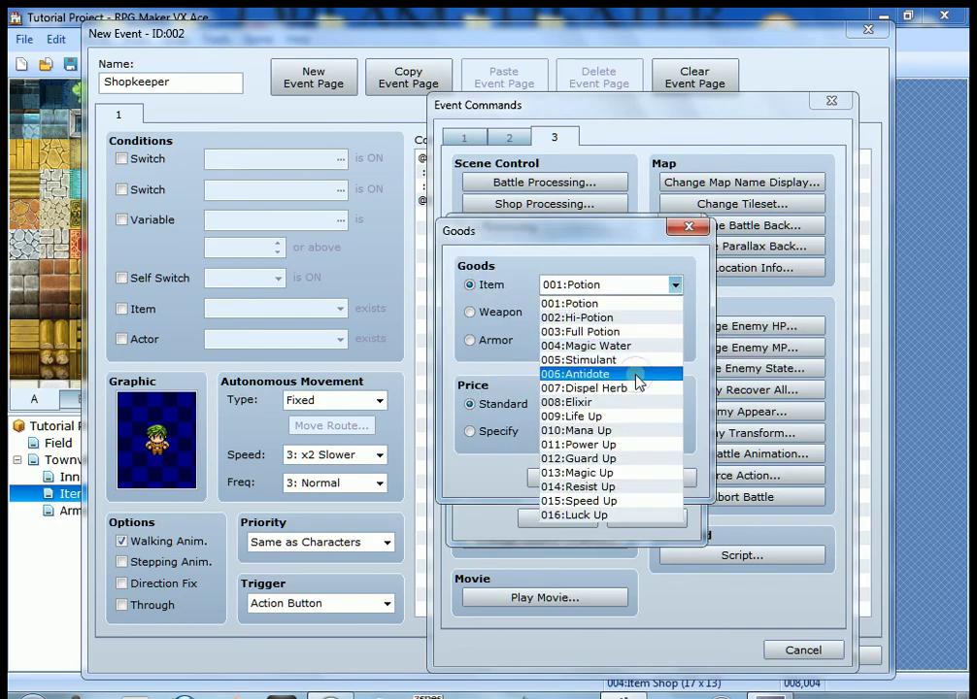
pyautogui.click(623, 373)
pyautogui.press('Return')
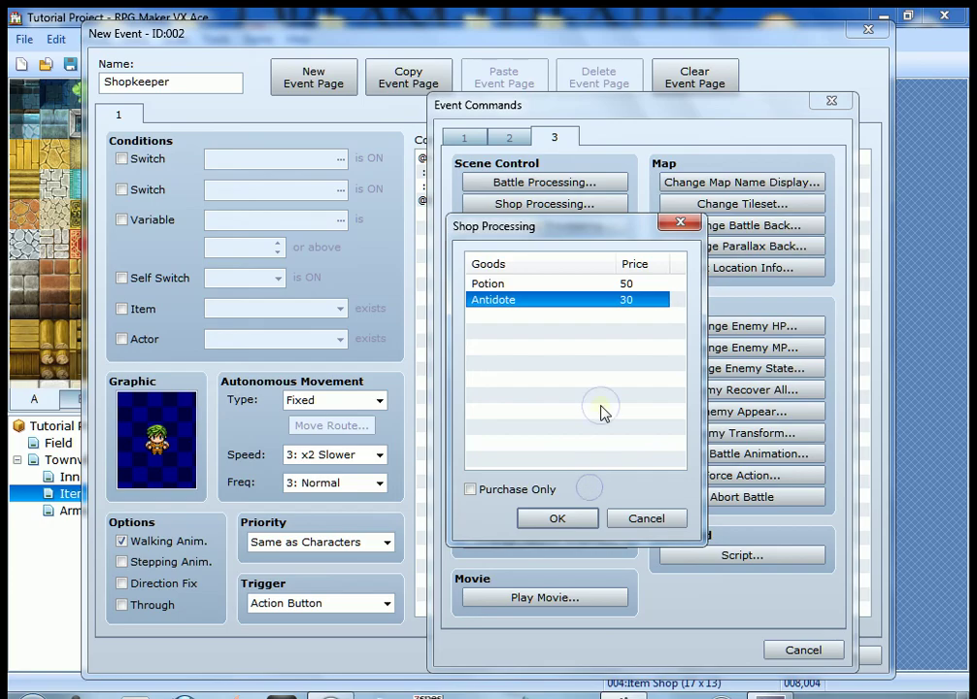
# Add the item 005:Stimulant to the shop's goods at its standard price and accept the goods list.
pyautogui.doubleClick(549, 316)
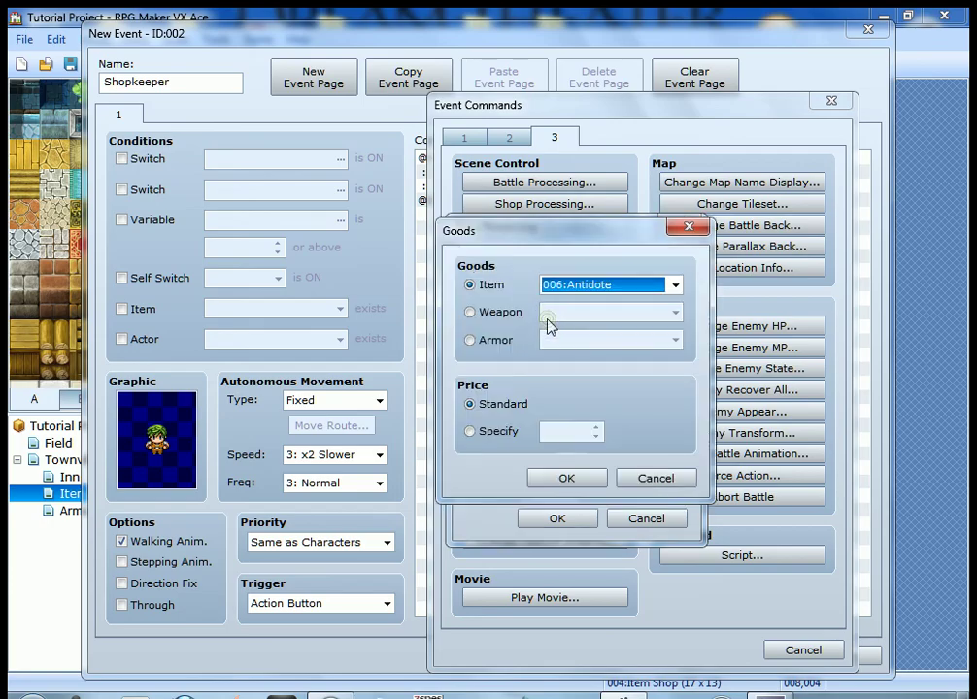
pyautogui.click(676, 285)
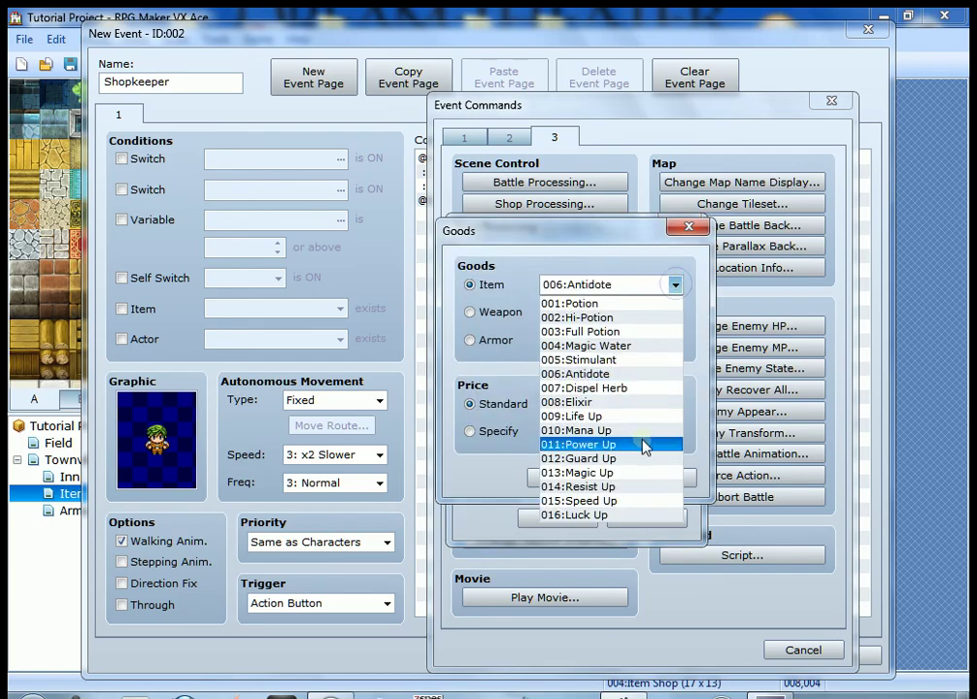
pyautogui.click(652, 360)
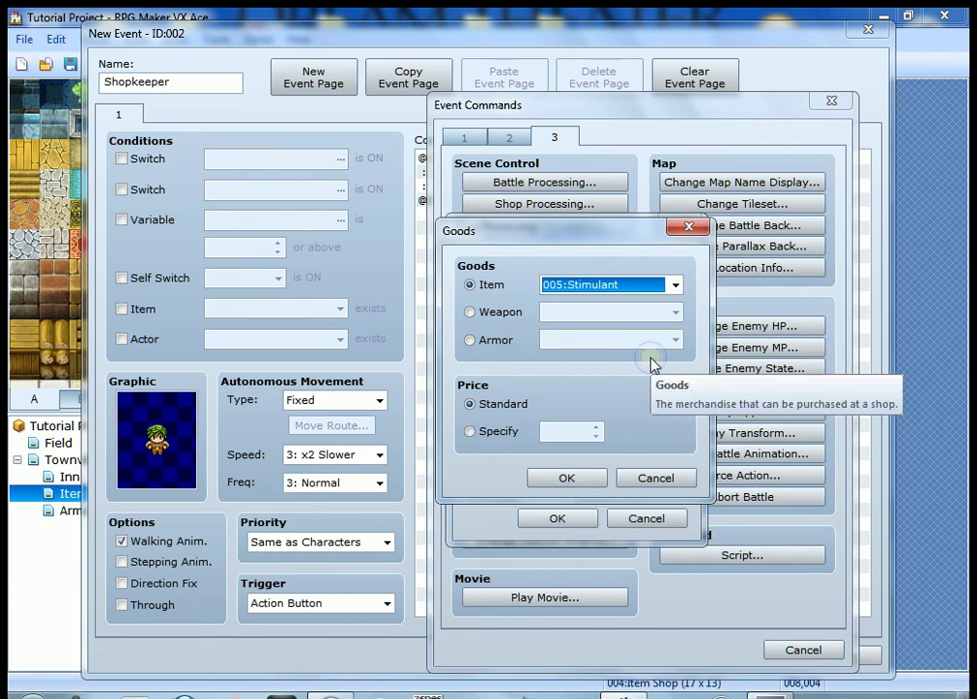
pyautogui.click(581, 485)
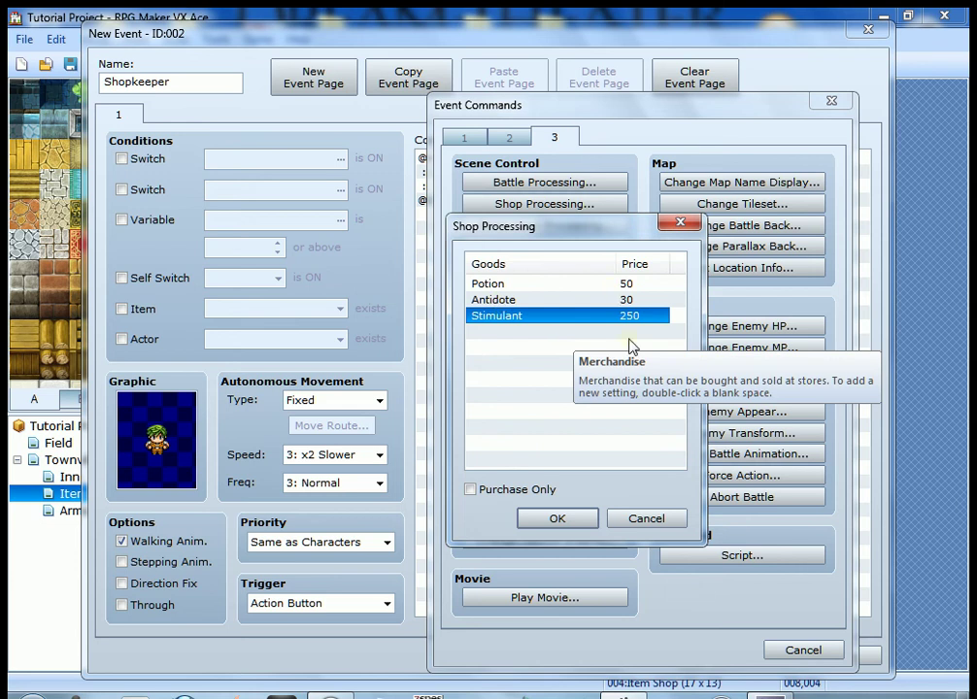
pyautogui.click(597, 521)
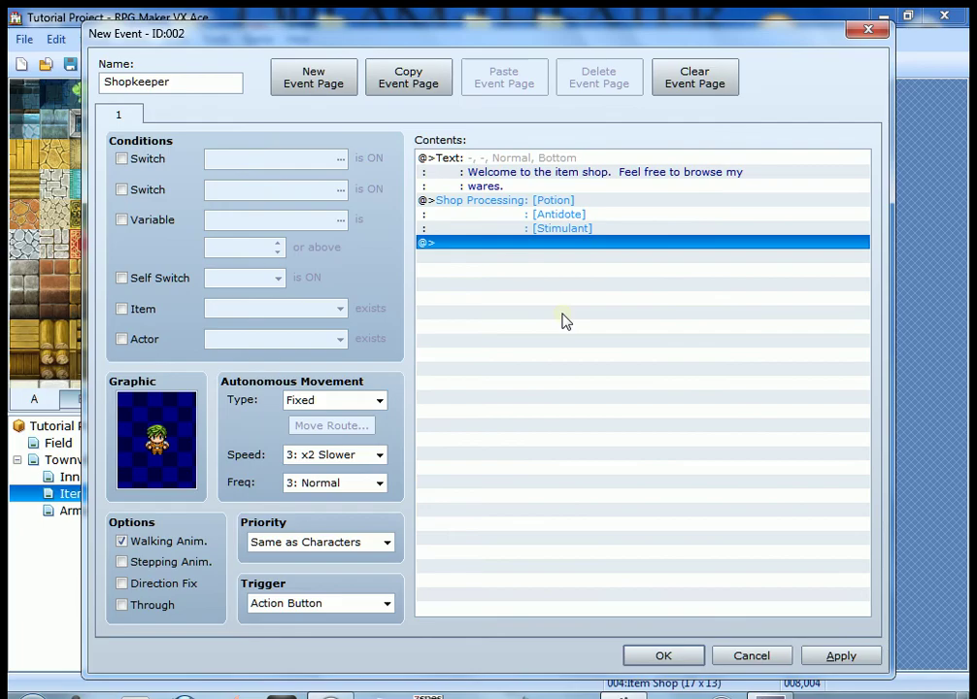
# Add a Show Text command reading "Thank you for shopping." below the shop processing, previewing the message before accepting it.
pyautogui.doubleClick(486, 243)
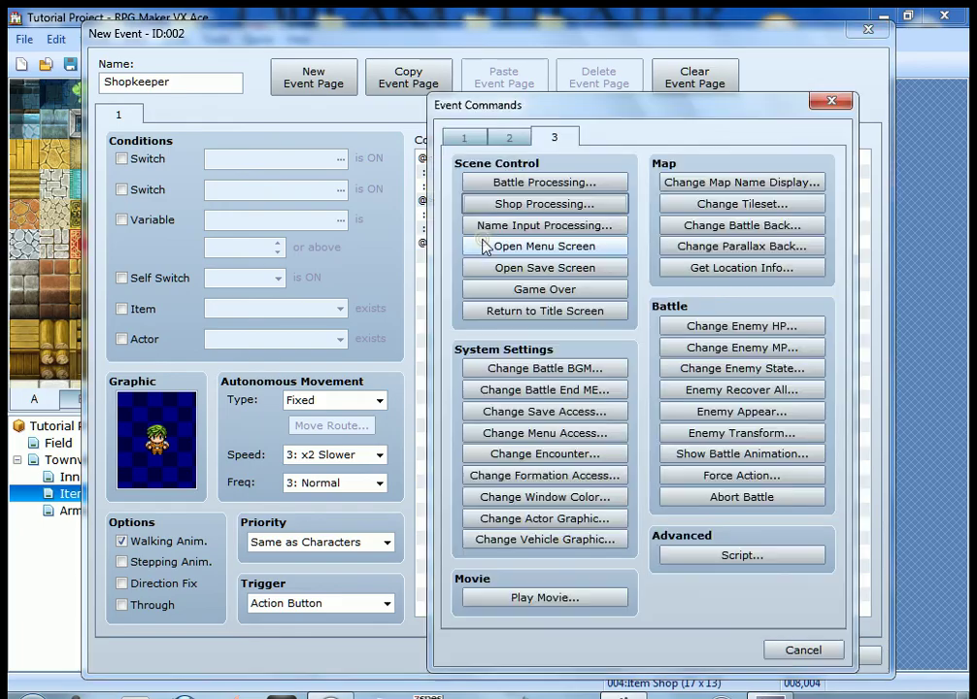
pyautogui.click(476, 139)
pyautogui.click(543, 183)
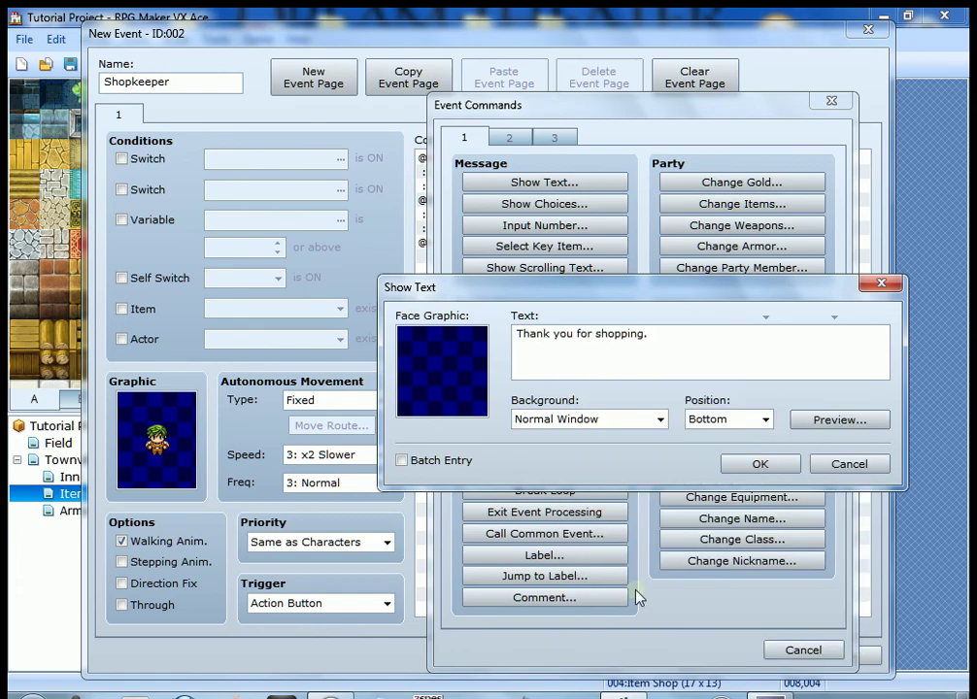
pyautogui.click(819, 427)
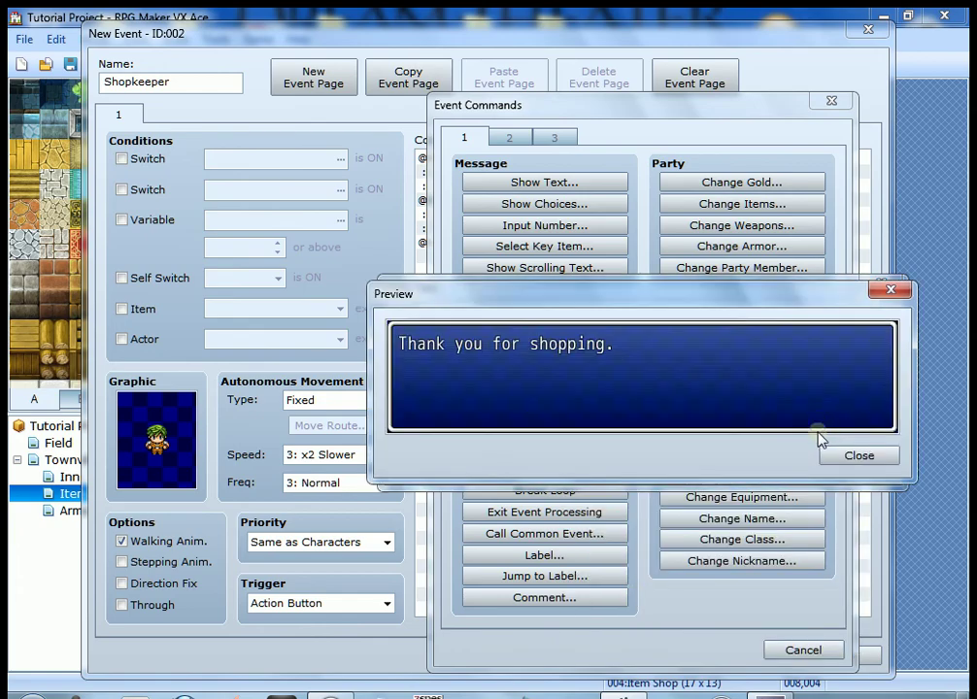
pyautogui.click(835, 456)
pyautogui.click(741, 464)
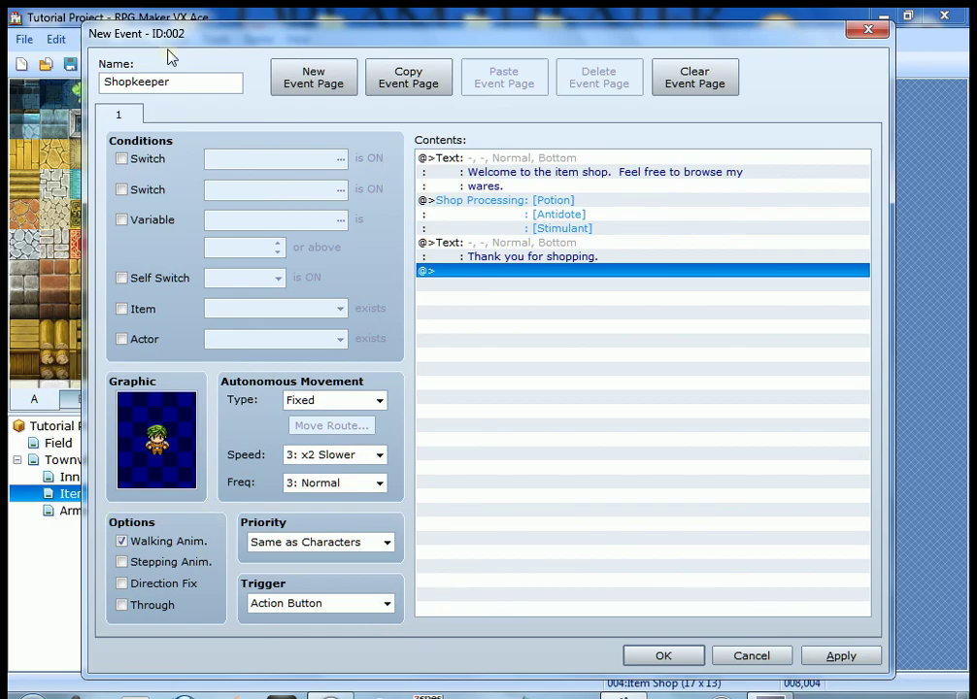
# Accept the Shopkeeper event and start a playtest, saving the changes to Tutorial Project.
pyautogui.click(681, 656)
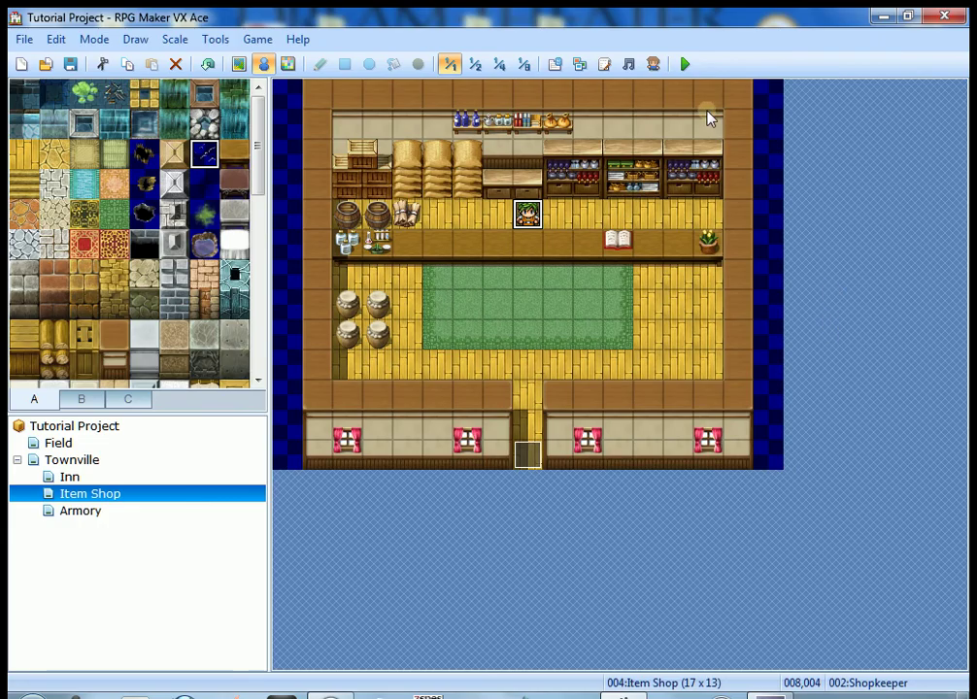
pyautogui.click(684, 64)
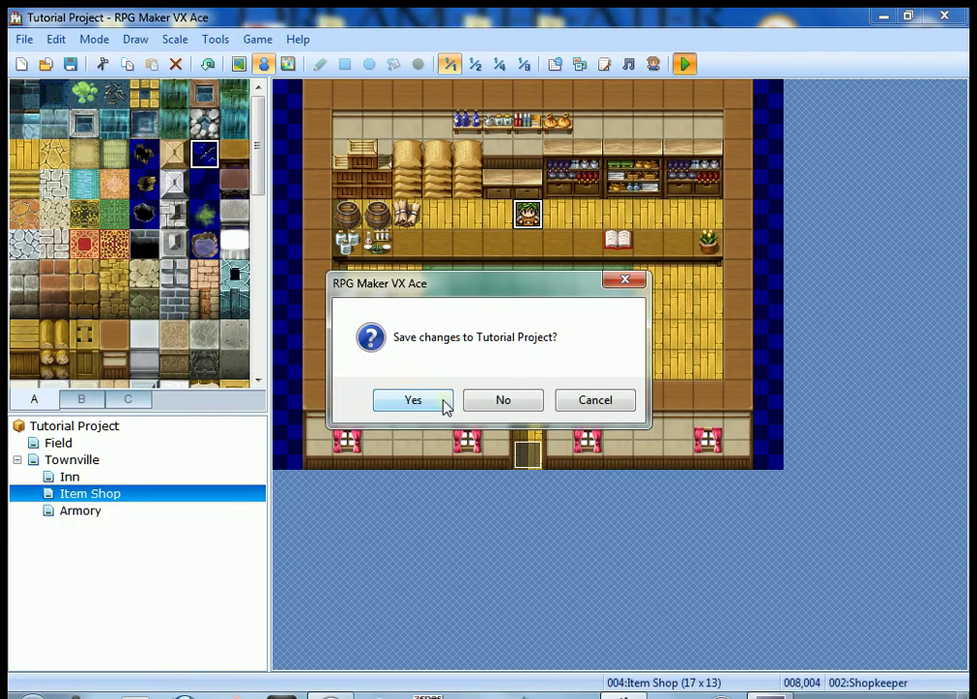
pyautogui.click(413, 400)
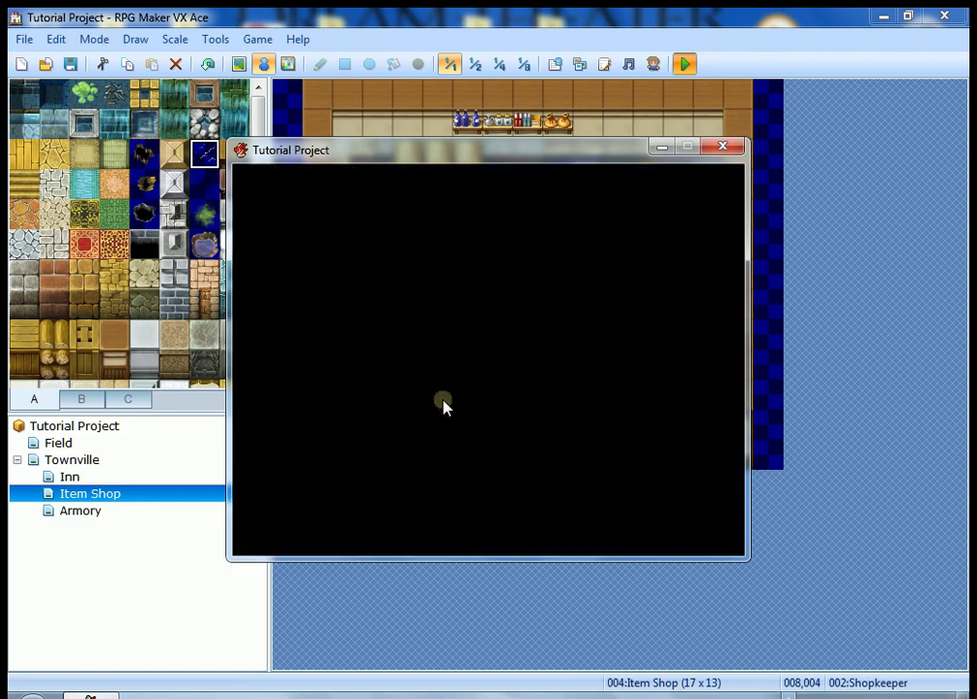
# Walk the hero across the field map to the town and enter Townville.
pyautogui.press('Right')
pyautogui.press('Right')
pyautogui.press('Right')
pyautogui.press('Up')
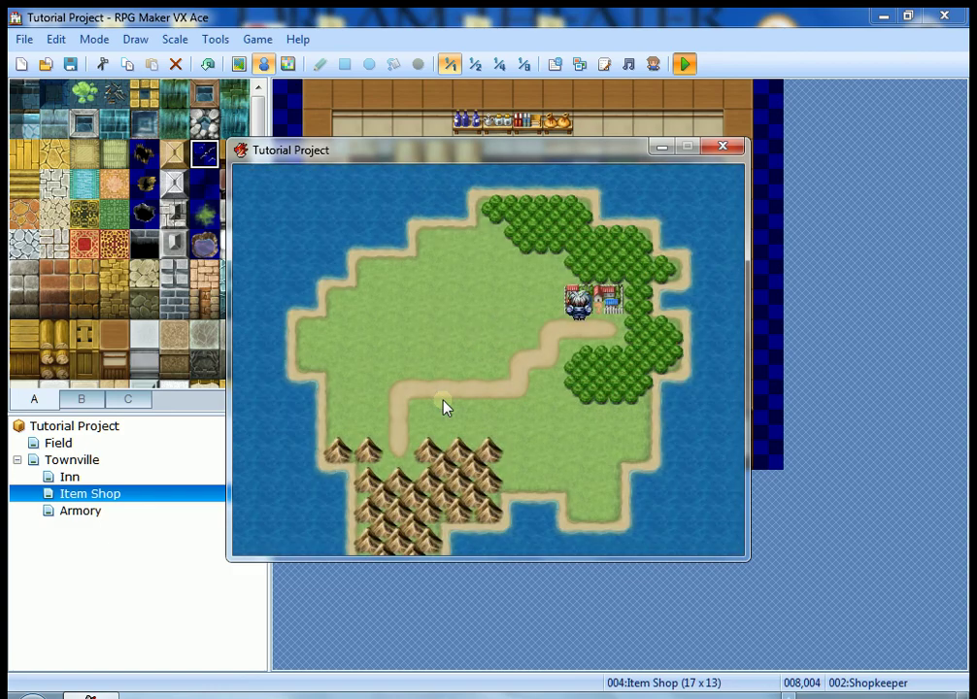
pyautogui.press('Up')
pyautogui.press('Up')
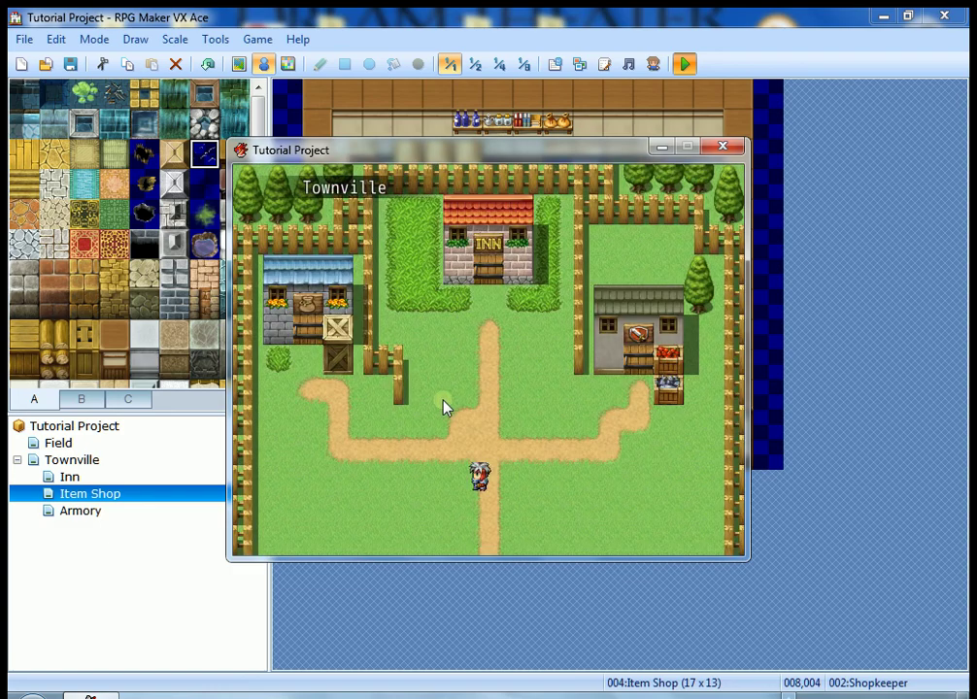
# Walk the hero along Townville's path to the item shop's door and go inside.
pyautogui.press('Left')
pyautogui.press('Left')
pyautogui.press('Left')
pyautogui.press('Left')
pyautogui.press('Left')
pyautogui.press('Up')
pyautogui.press('Up')
pyautogui.press('Up')
pyautogui.press('Up')
pyautogui.press('Up')
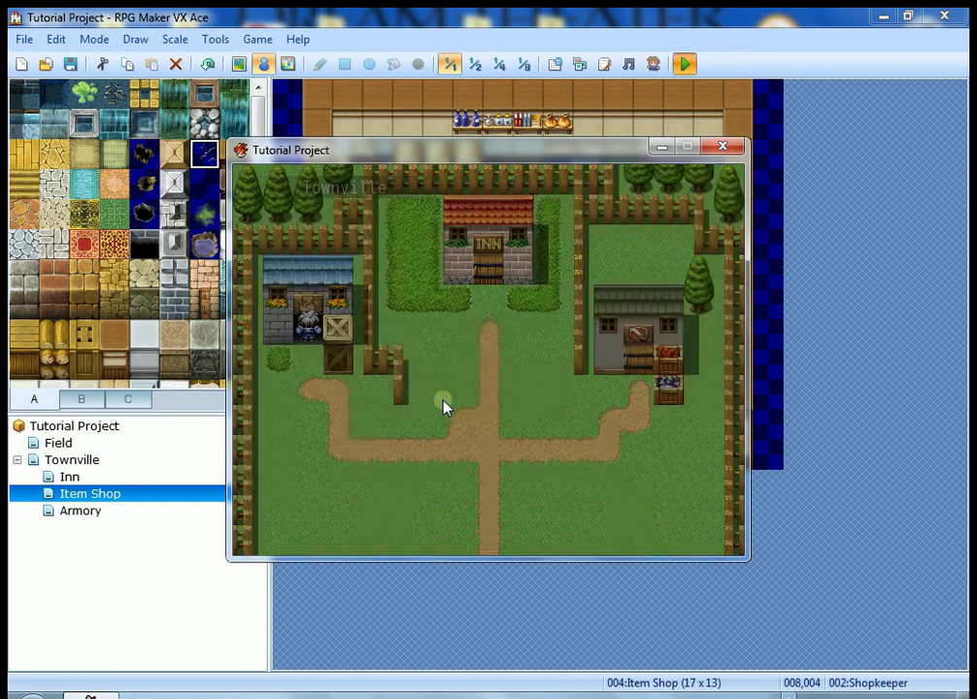
# Walk the hero up to the shop counter and talk to the shopkeeper to reach the Buy list.
pyautogui.press('Up')
pyautogui.press('Up')
pyautogui.press('Up')
pyautogui.press('Up')
pyautogui.press('Up')
pyautogui.press('Up')
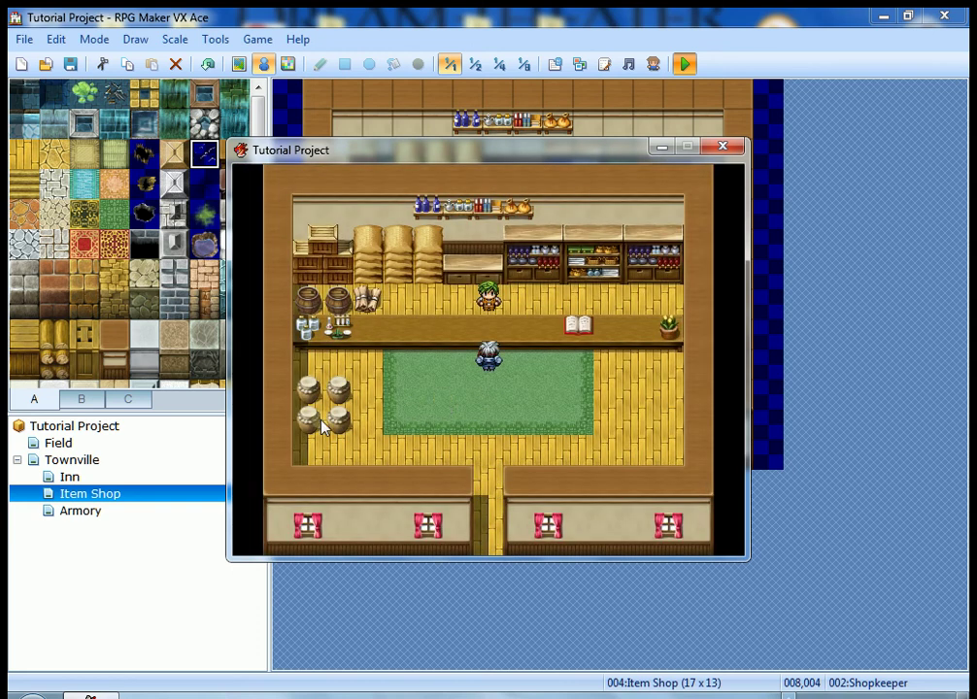
pyautogui.press('Return')
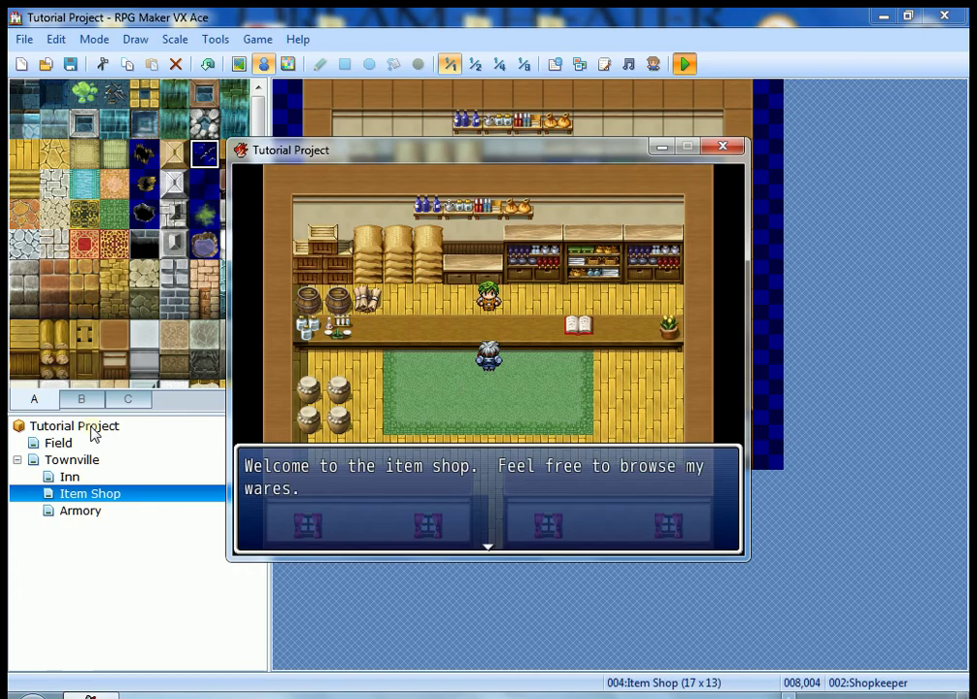
pyautogui.press('Return')
pyautogui.press('Return')
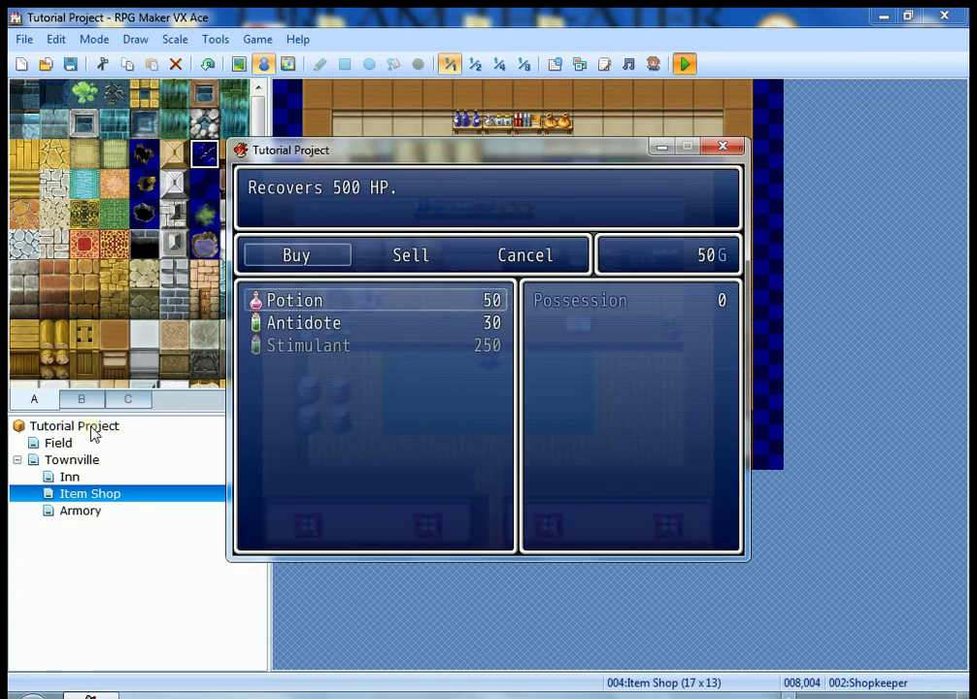
# Browse the Potion, Antidote and Stimulant in the Buy list to check their descriptions and prices.
pyautogui.press('Up')
pyautogui.press('Up')
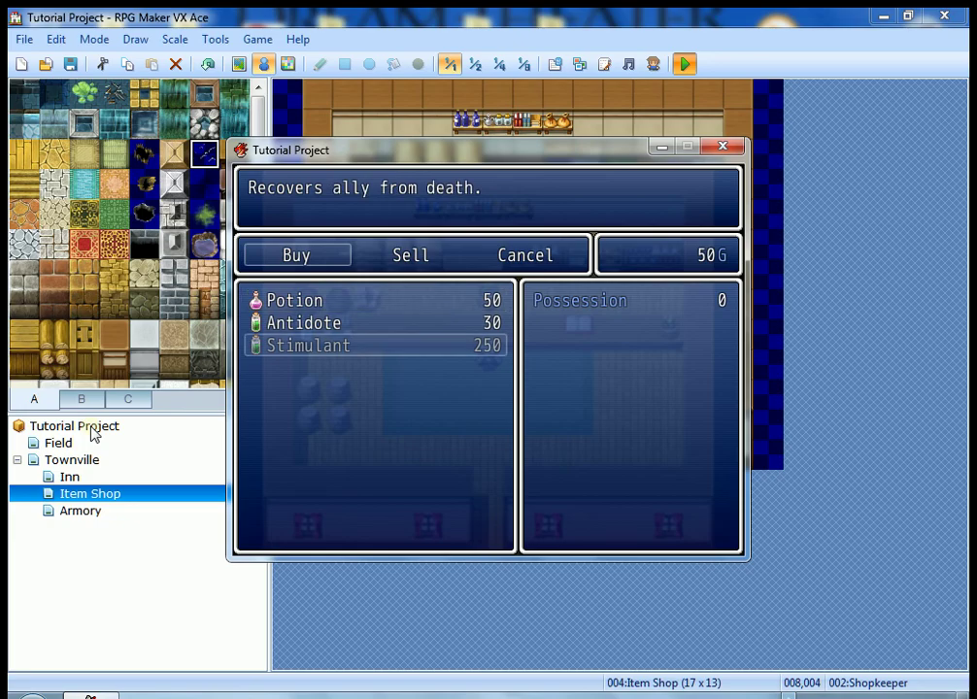
pyautogui.press('Down')
pyautogui.press('Up')
pyautogui.press('Down')
pyautogui.press('Down')
pyautogui.press('Up')
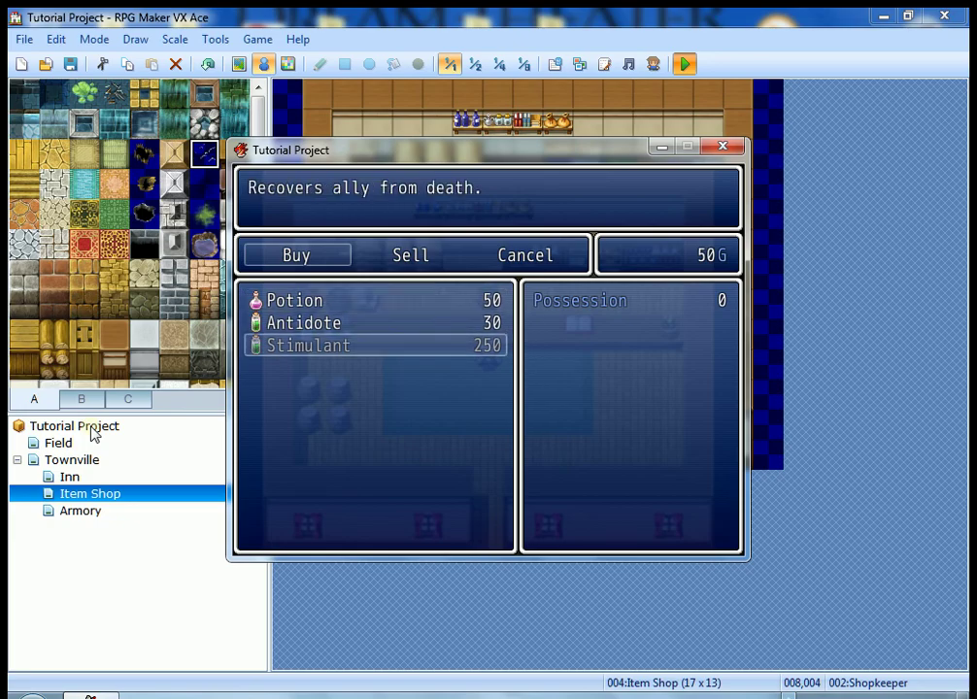
pyautogui.press('Down')
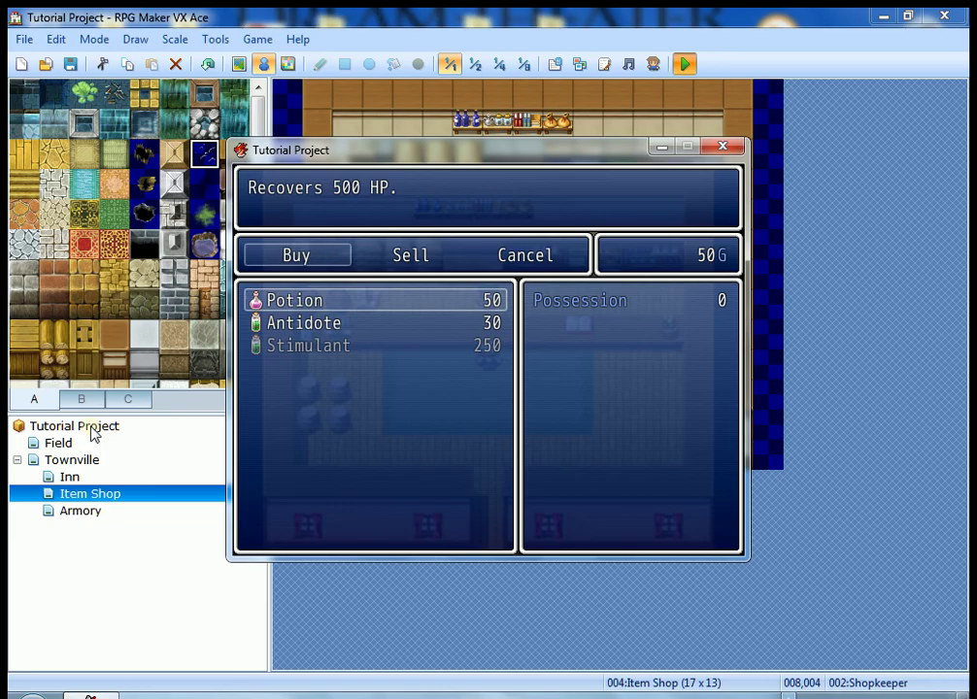
# Leave the shop menu and dismiss the shopkeeper's farewell message.
pyautogui.press('Escape')
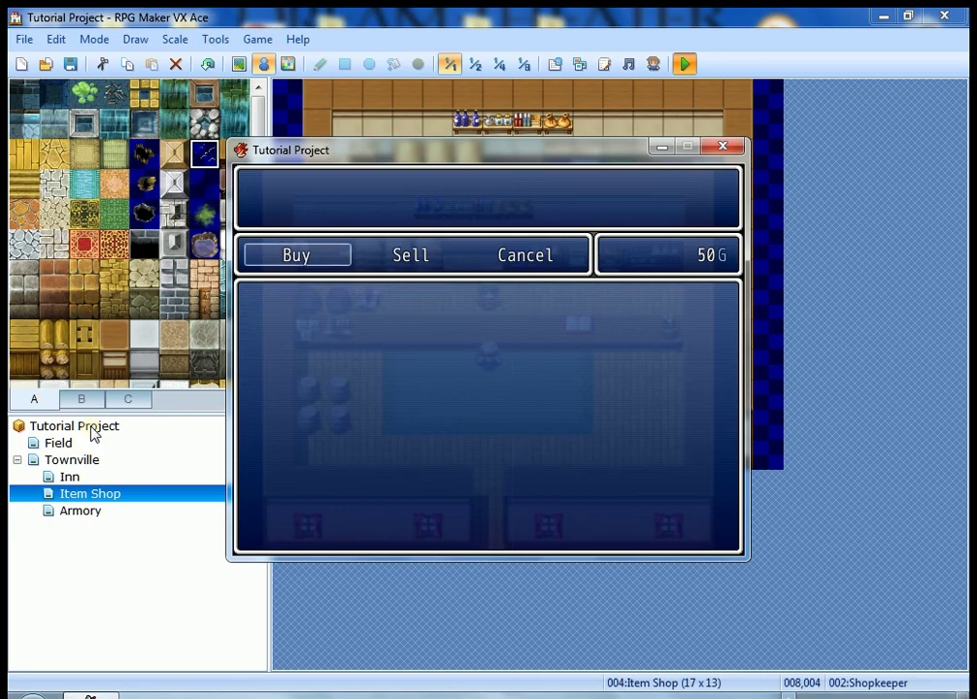
pyautogui.press('Escape')
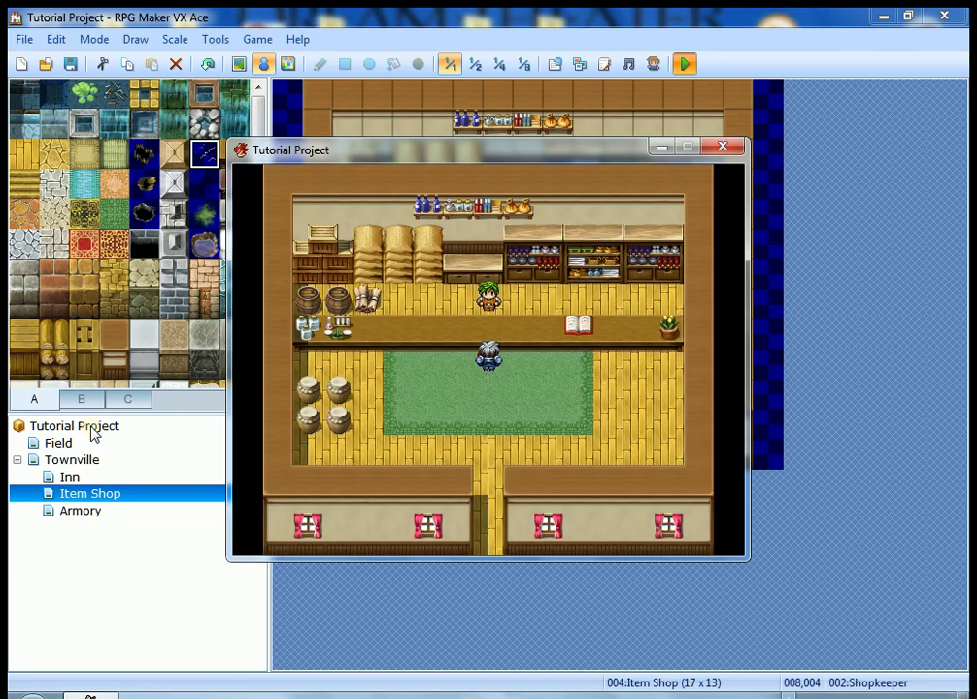
pyautogui.press('Return')
# Talk to the shopkeeper again to check the welcome and farewell messages, and close the playtest.
pyautogui.press('Down')
pyautogui.press('Right')
pyautogui.press('Left')
pyautogui.press('Up')
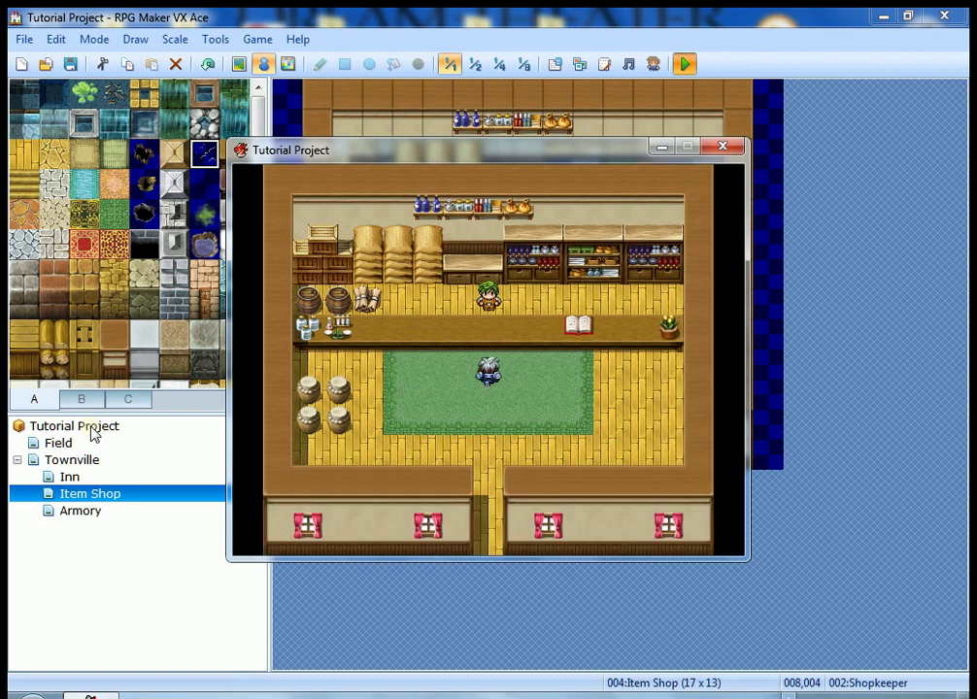
pyautogui.press('Return')
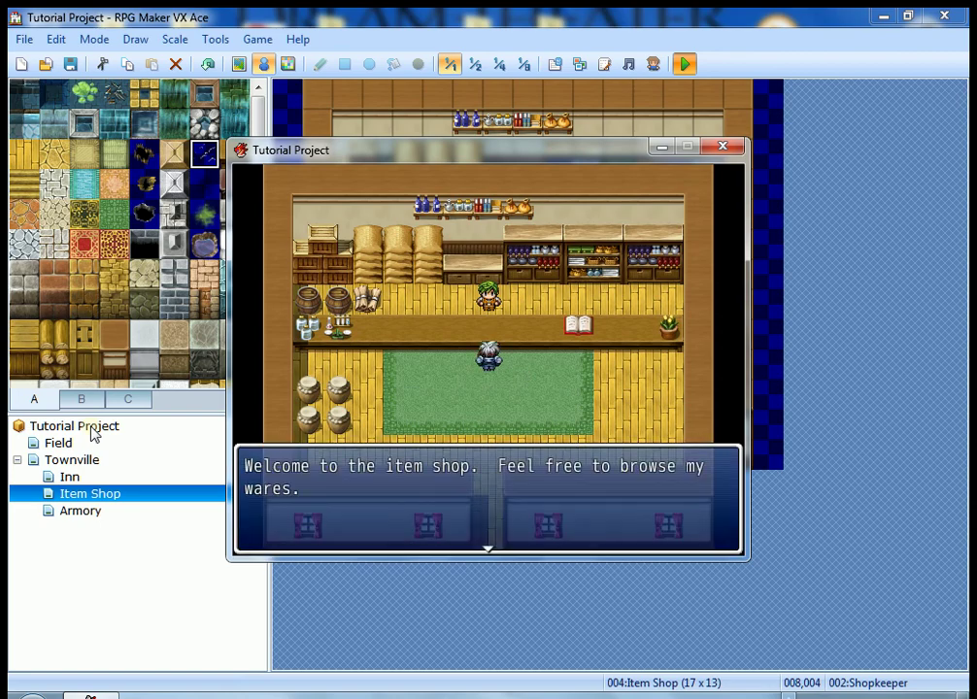
pyautogui.press('Return')
pyautogui.press('Escape')
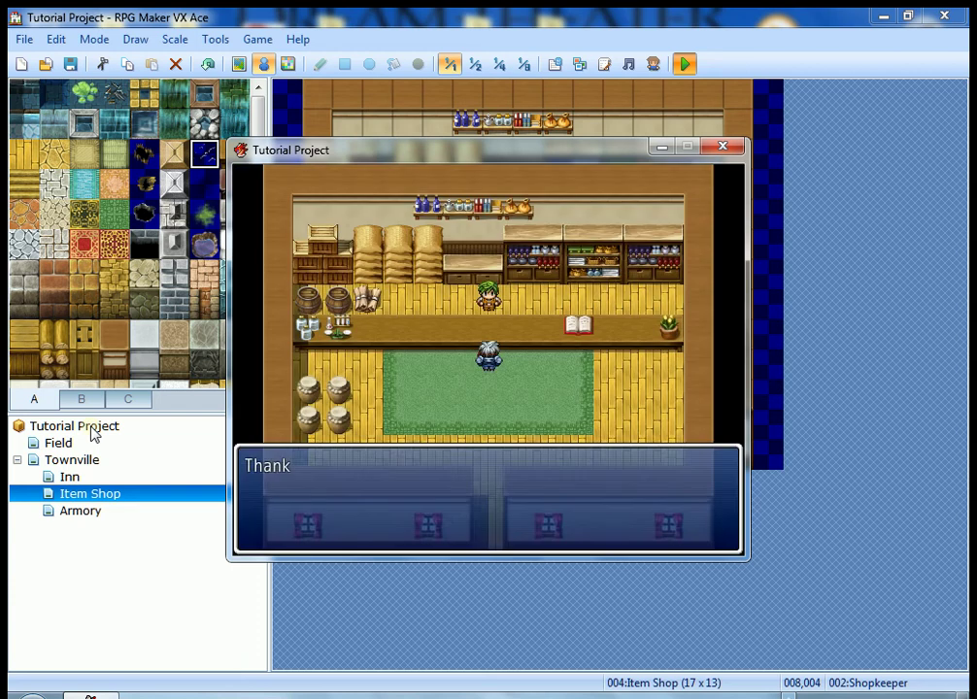
pyautogui.press('Return')
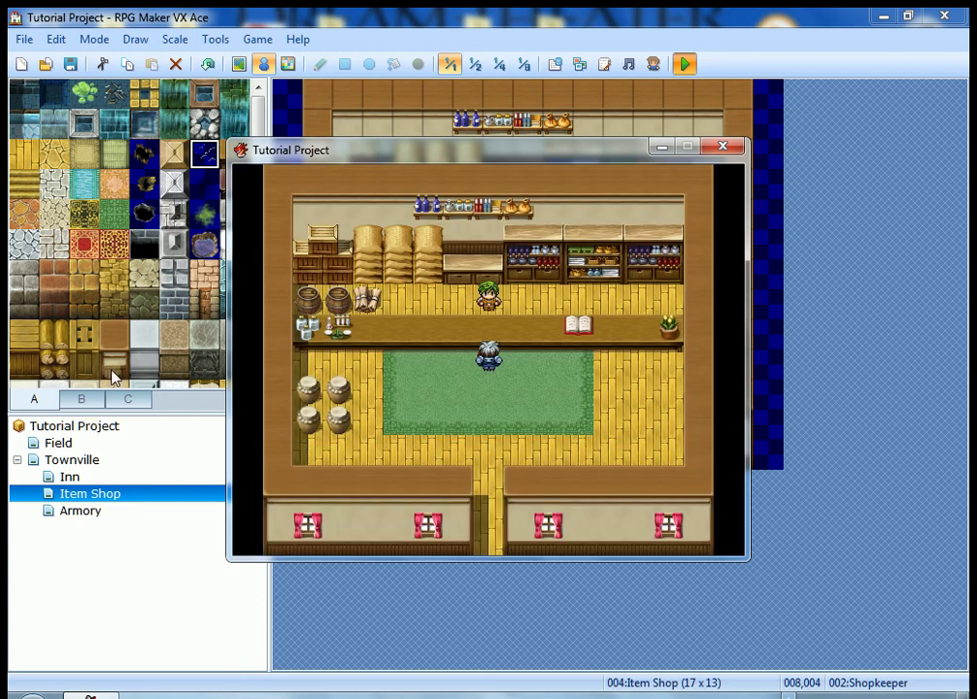
pyautogui.click(737, 148)
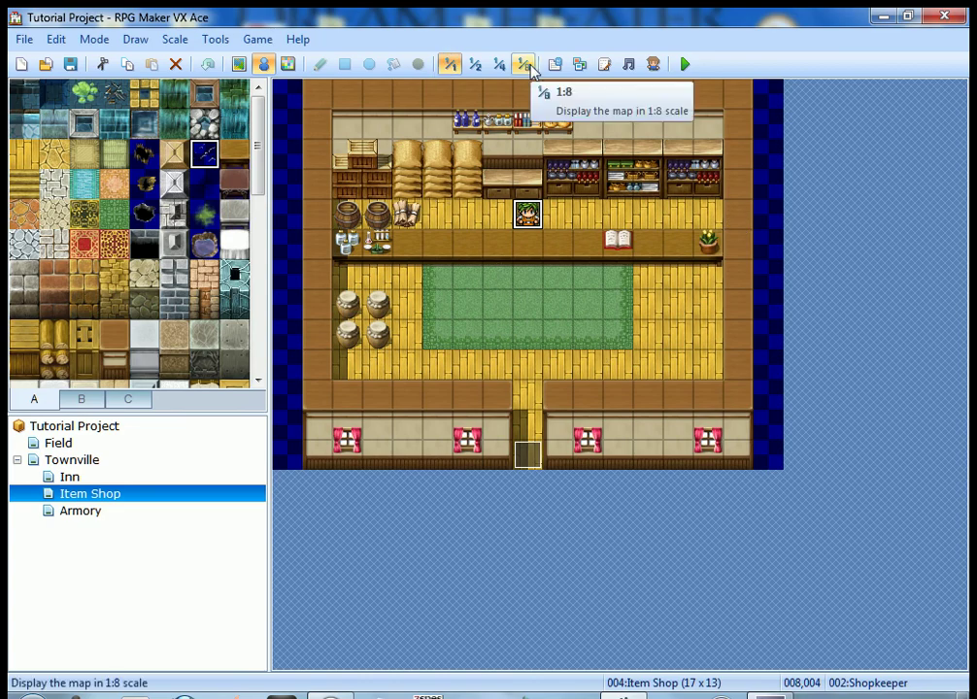
# Create a new event behind the counter on the Armory map and name it Armsman.
pyautogui.click(76, 513)
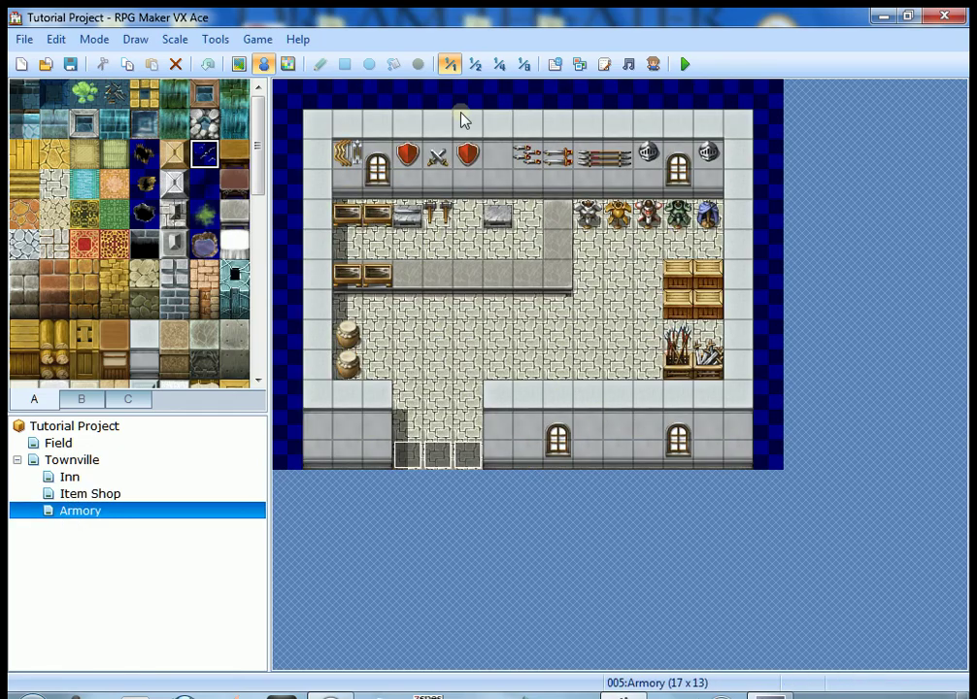
pyautogui.doubleClick(443, 249)
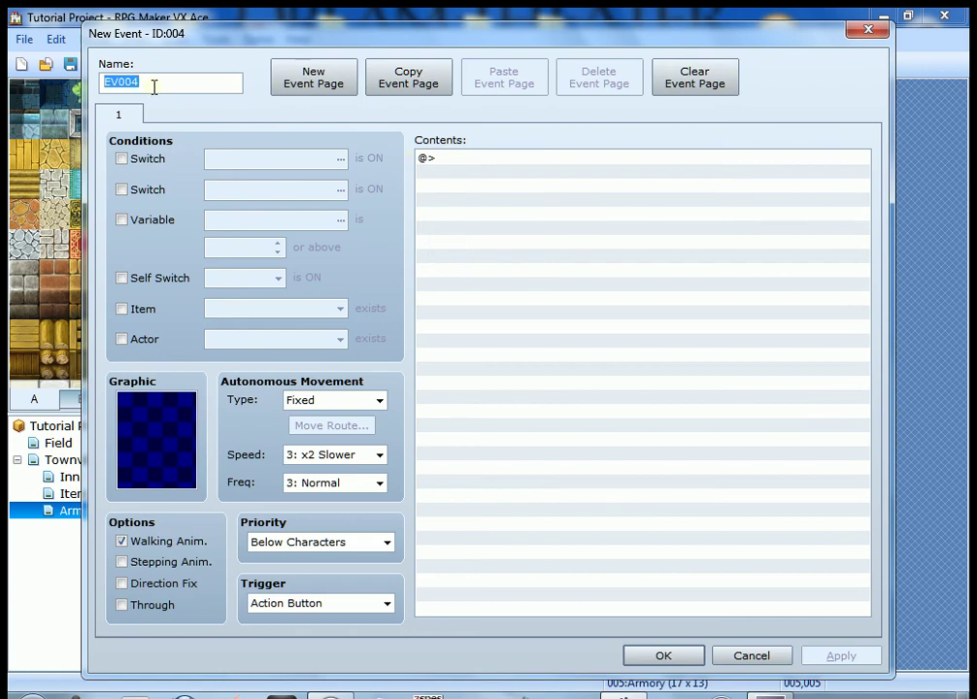
pyautogui.write('Armorer')
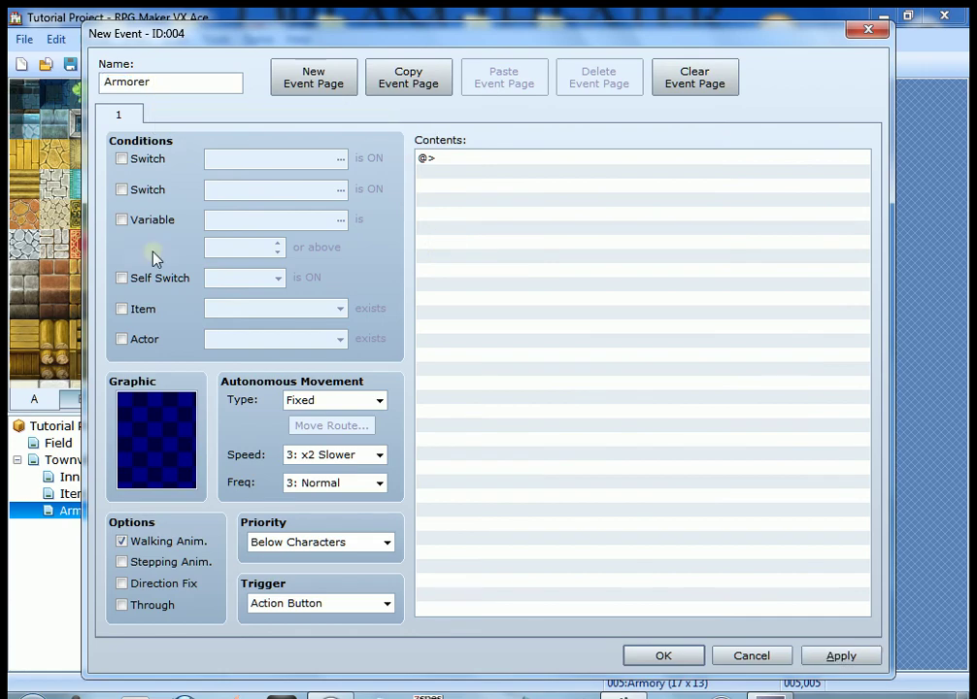
pyautogui.moveTo(180, 89); pyautogui.dragTo(124, 91)
pyautogui.click(167, 82)
pyautogui.doubleClick(173, 81)
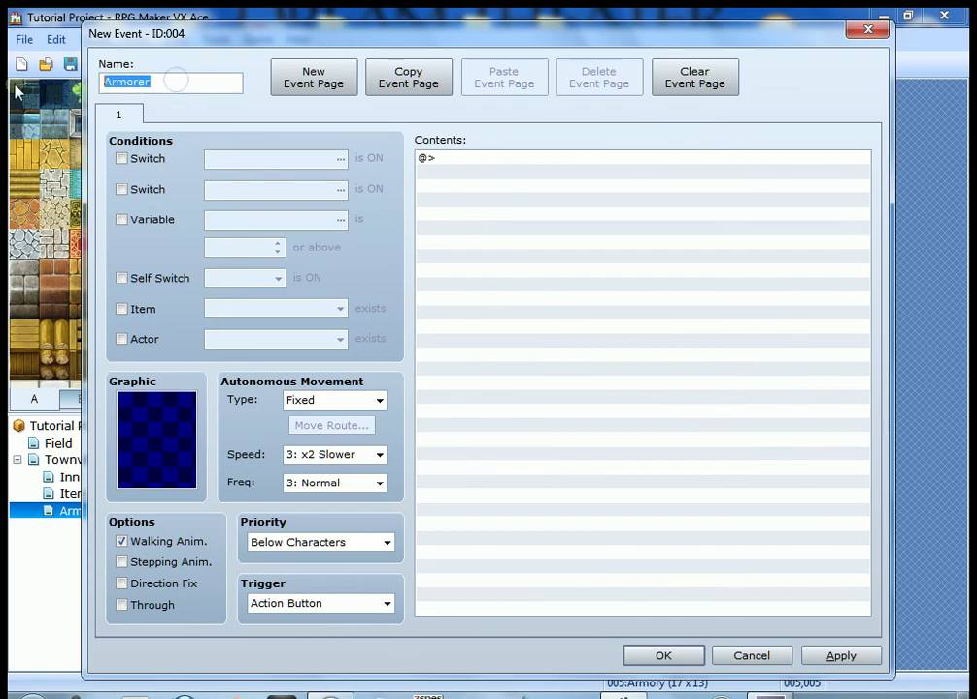
pyautogui.write('Armsman')
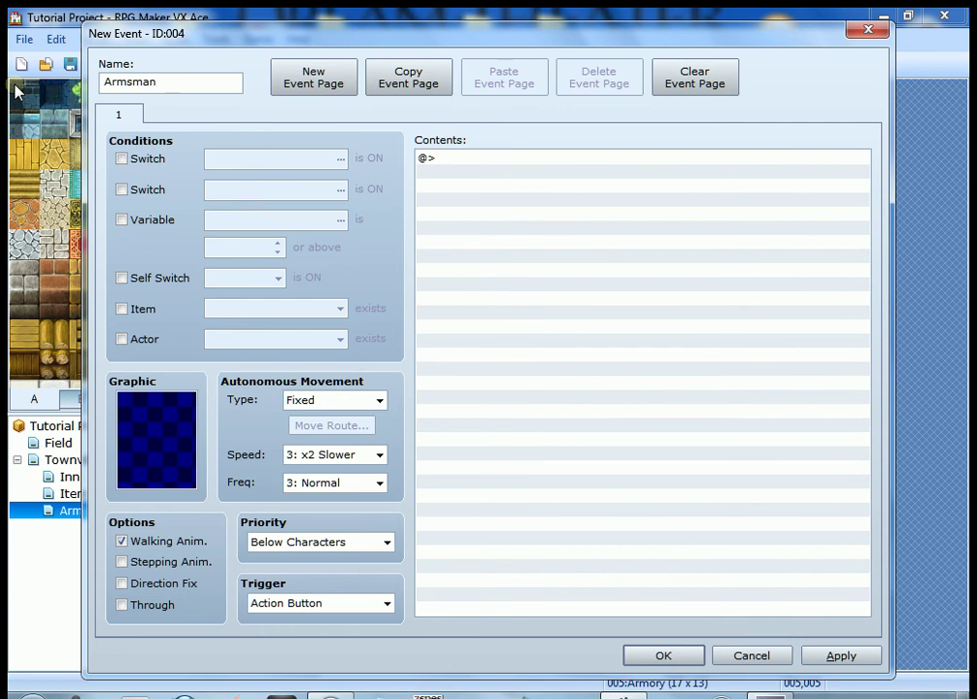
# Set the Armsman event's graphic to the front-facing, brown-haired bearded man from the People1 character set.
pyautogui.doubleClick(123, 468)
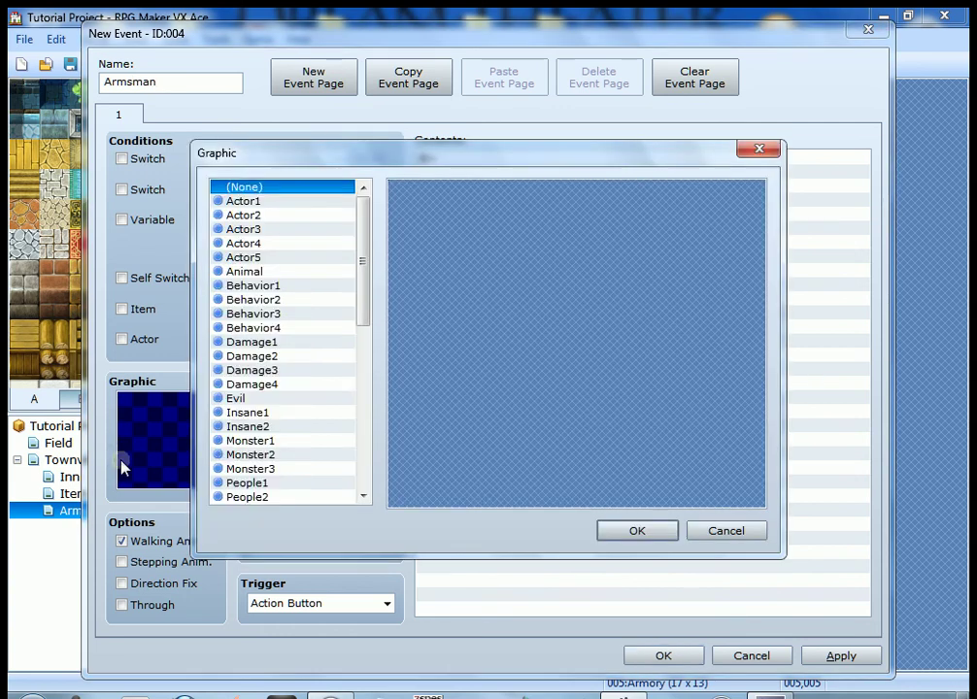
pyautogui.click(703, 534)
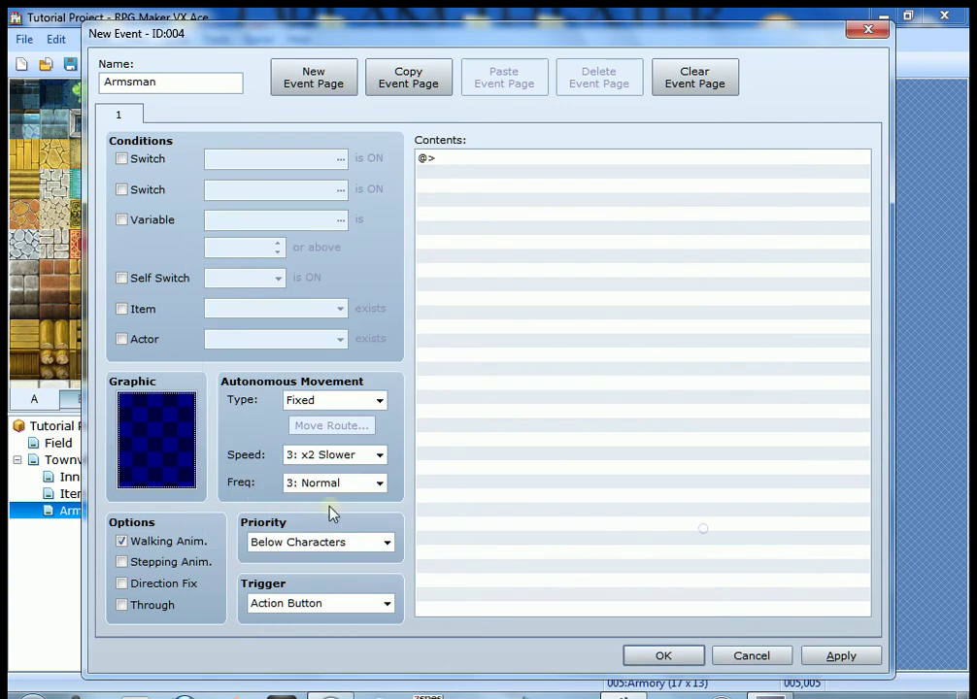
pyautogui.doubleClick(180, 449)
pyautogui.moveTo(365, 275); pyautogui.dragTo(316, 331)
pyautogui.click(270, 316)
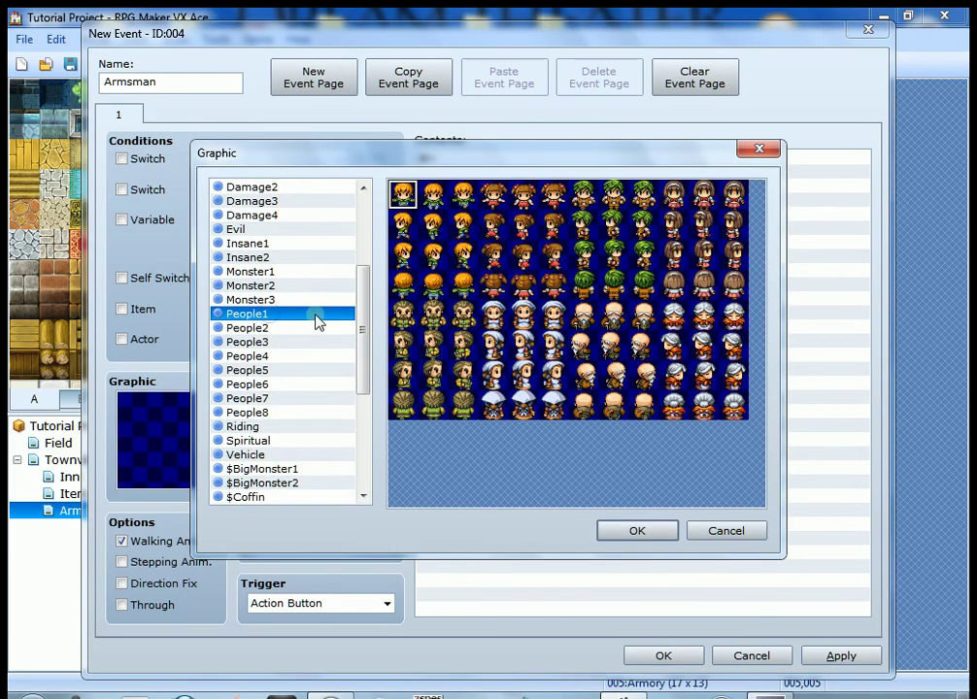
pyautogui.doubleClick(436, 319)
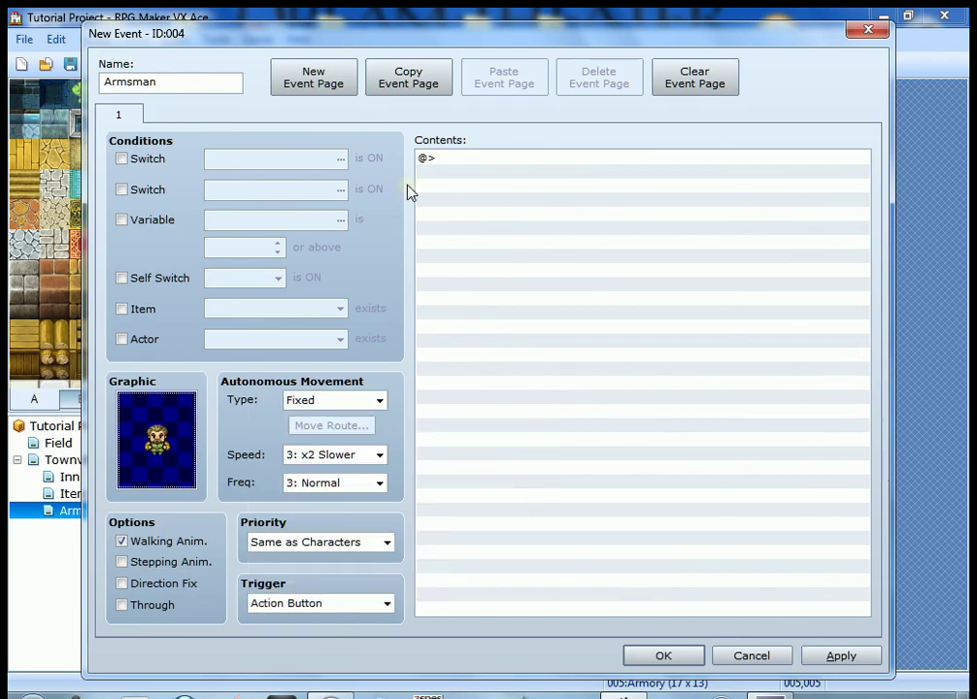
# Add a Show Text command reading "My blades are the sharpest around!" to the Armsman event.
pyautogui.doubleClick(449, 160)
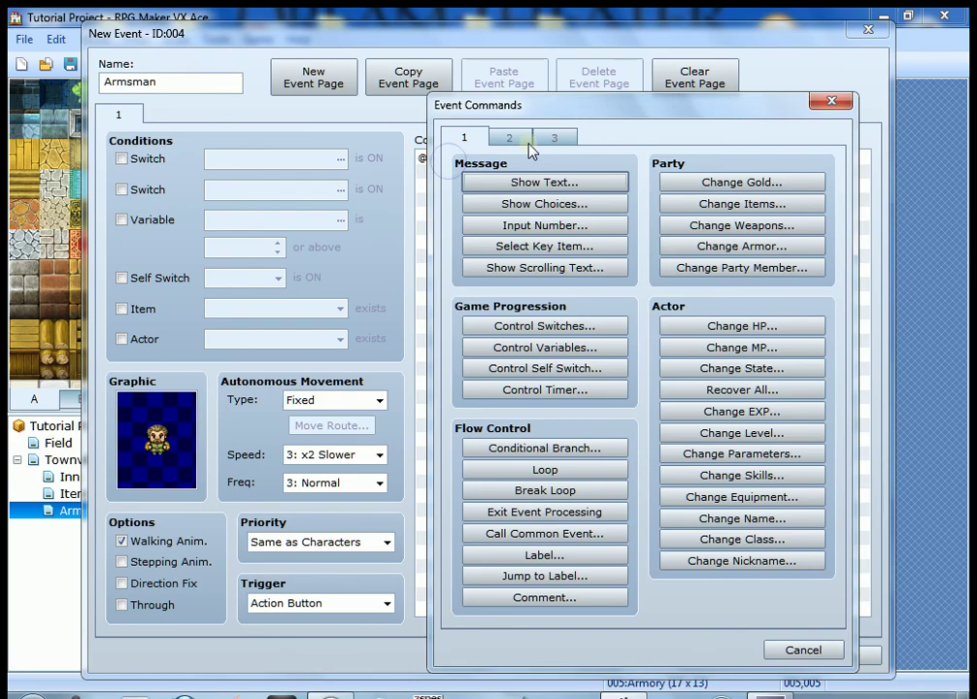
pyautogui.click(540, 184)
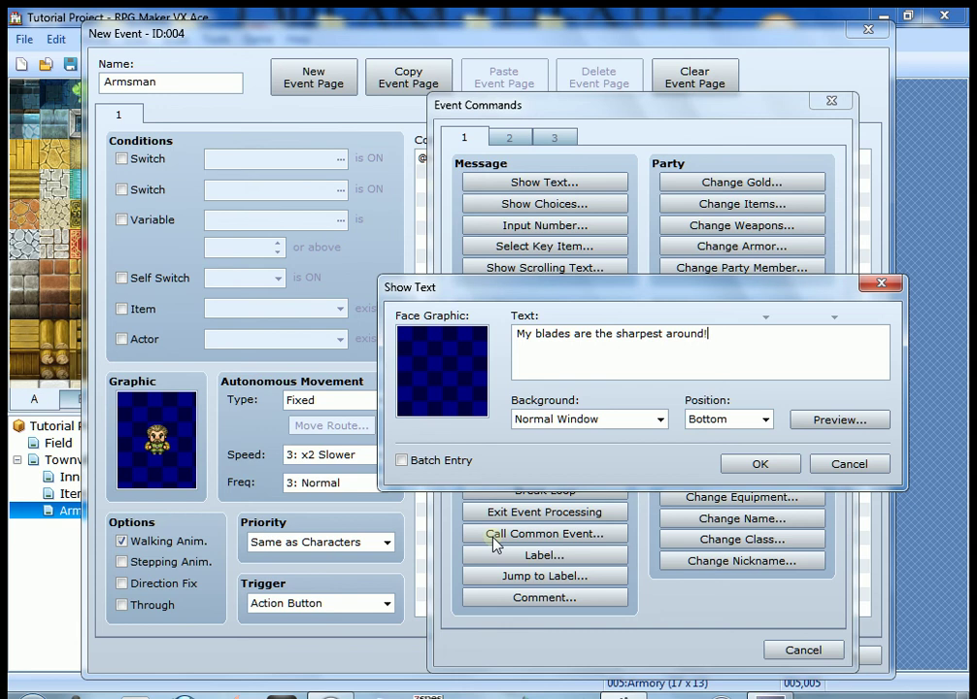
pyautogui.click(760, 464)
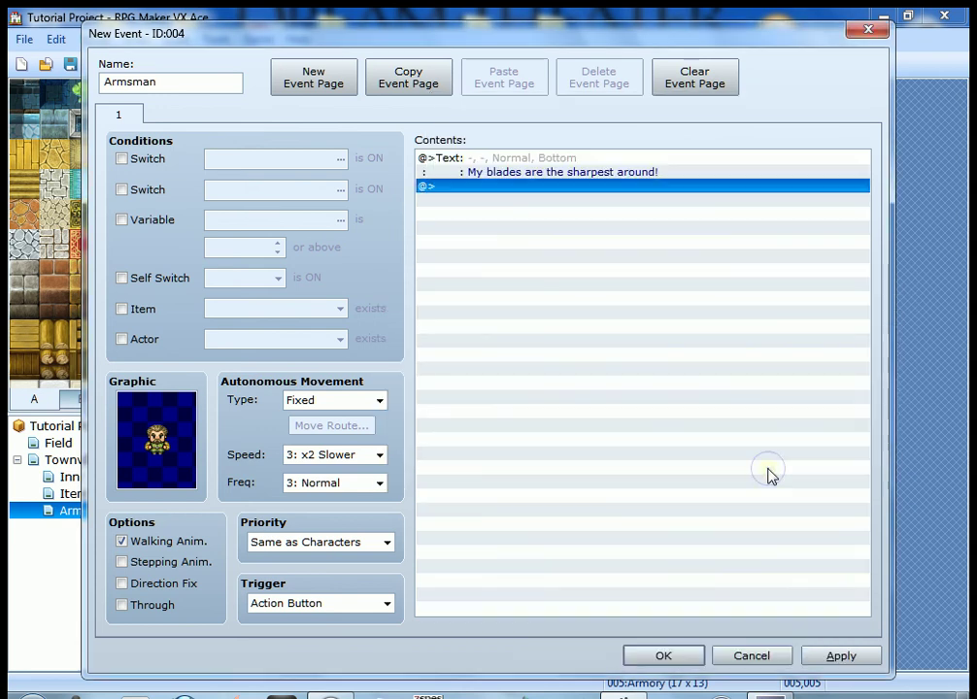
# Start a Shop Processing command below the message and add the weapon 001:Hand Ax at its standard price.
pyautogui.doubleClick(560, 186)
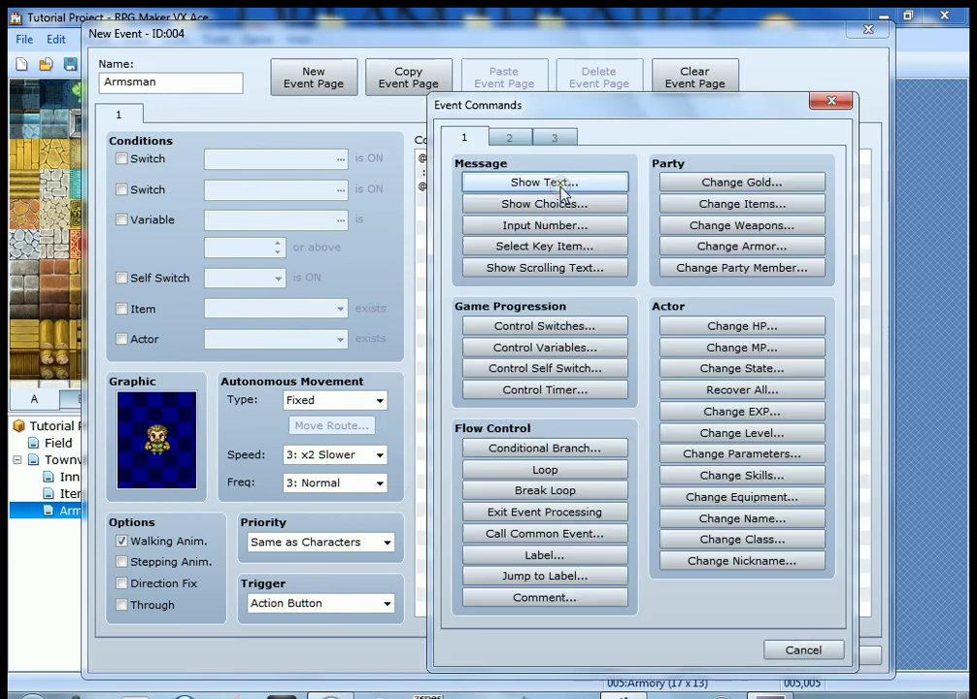
pyautogui.click(555, 141)
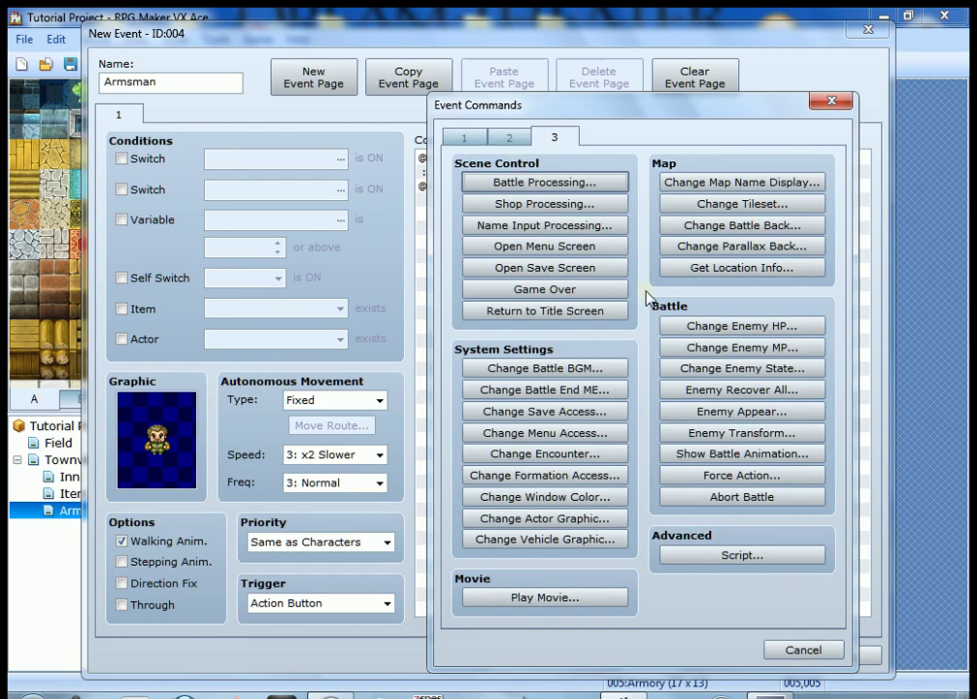
pyautogui.click(541, 205)
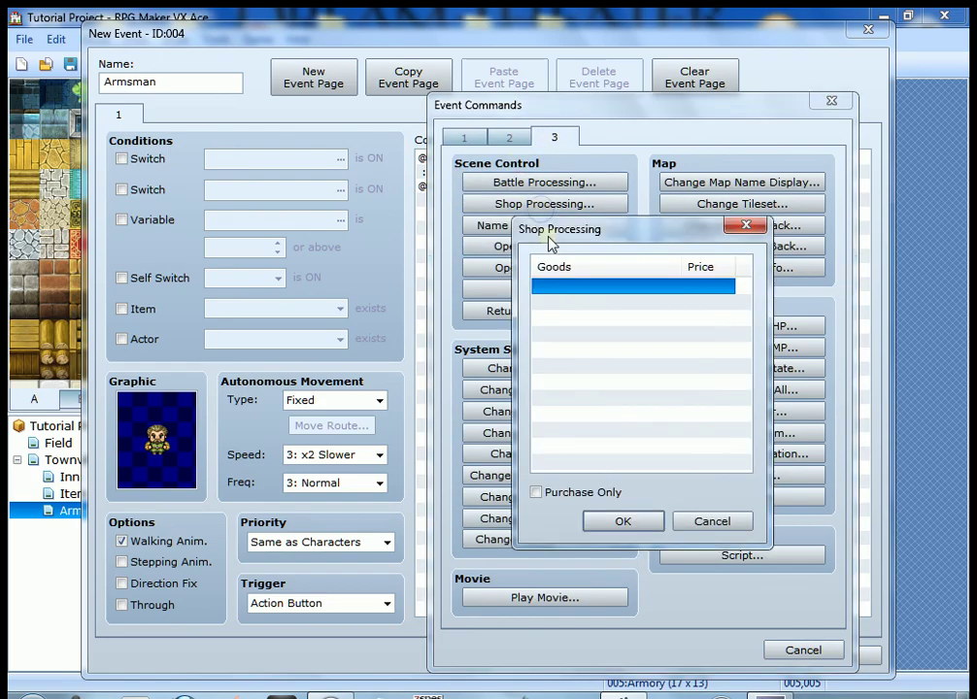
pyautogui.doubleClick(583, 291)
pyautogui.click(583, 318)
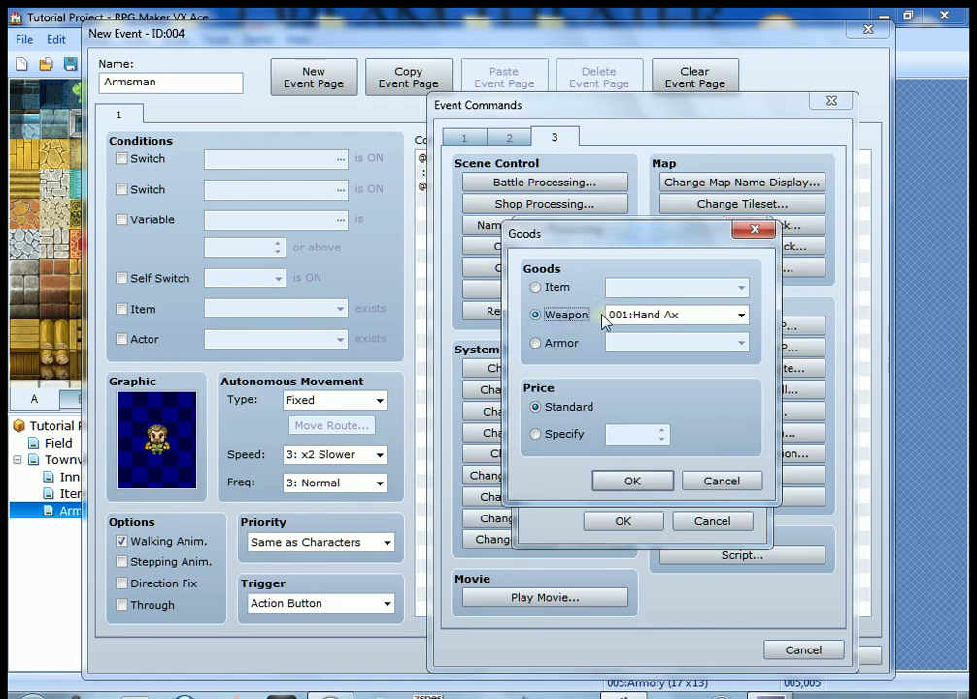
pyautogui.click(741, 316)
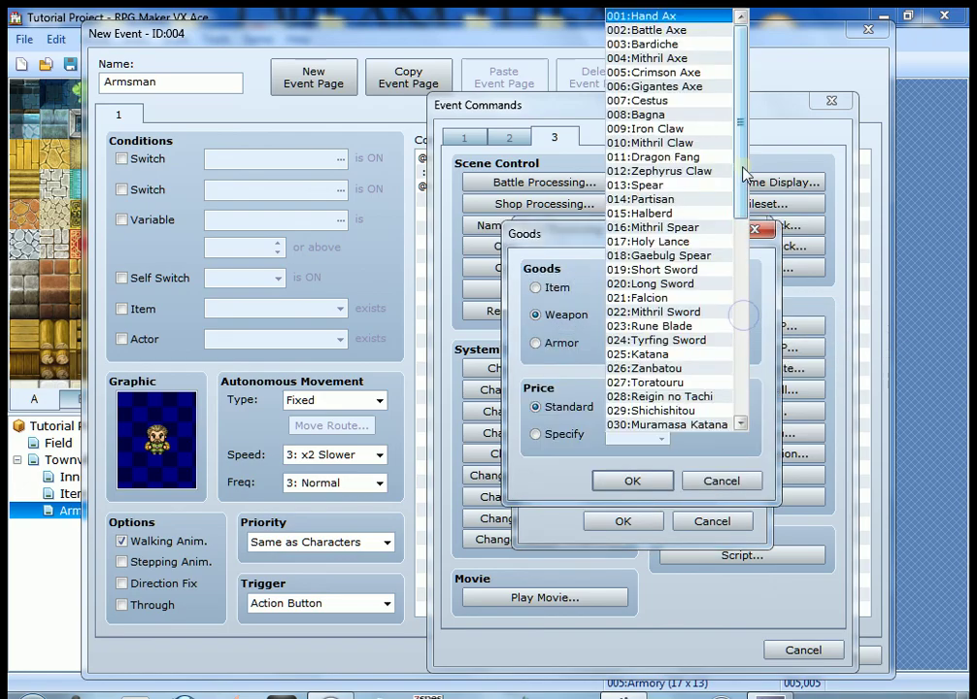
pyautogui.click(683, 66)
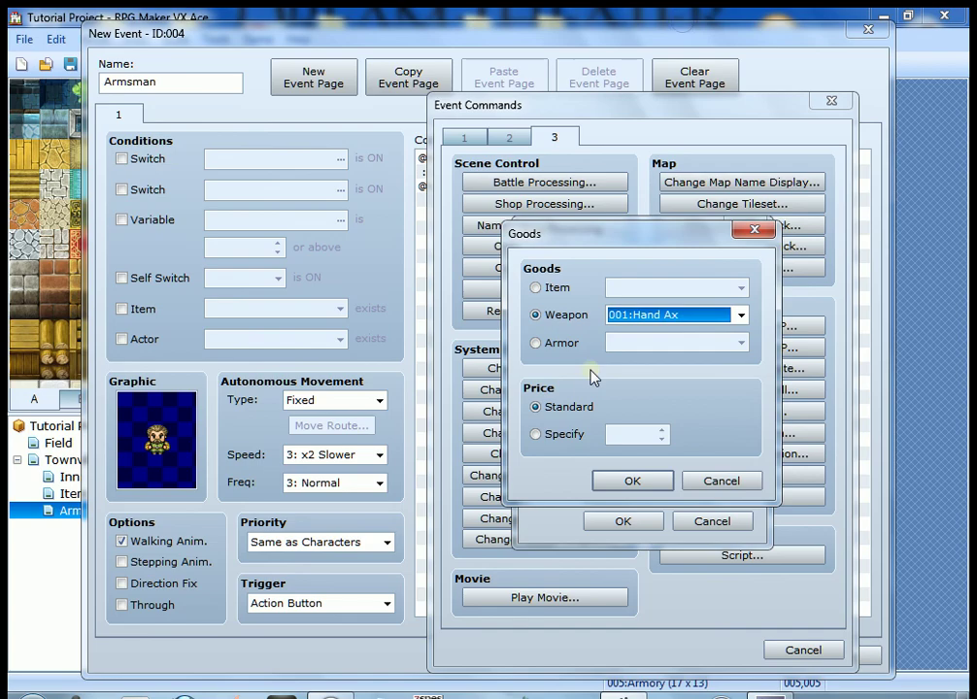
pyautogui.click(629, 482)
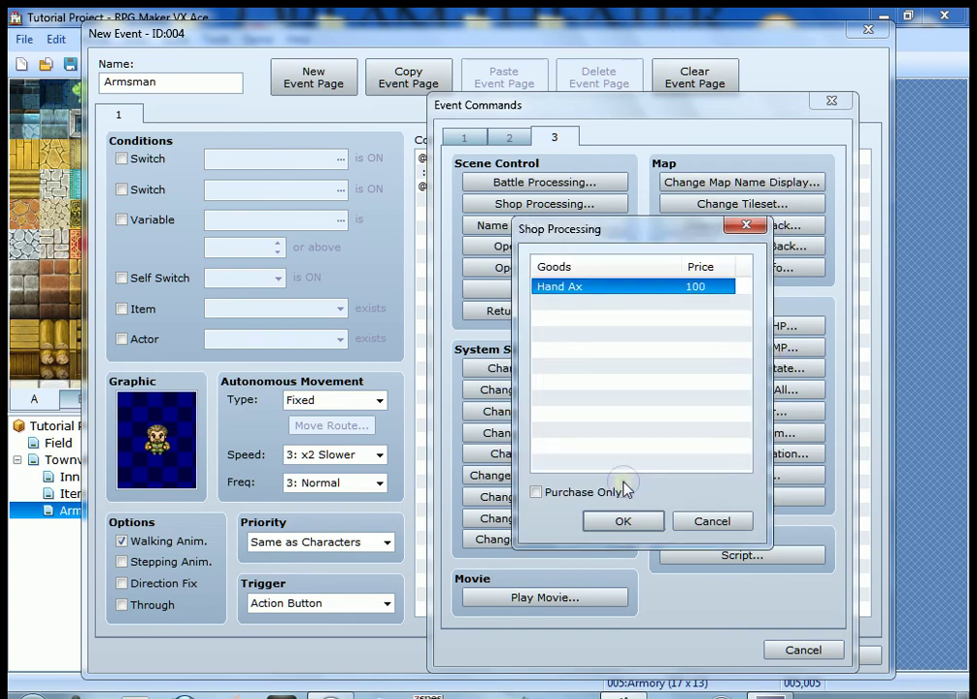
# Add the weapons 019:Short Sword and 049:Wood Staff to the shop's goods at their standard prices.
pyautogui.doubleClick(602, 307)
pyautogui.click(687, 320)
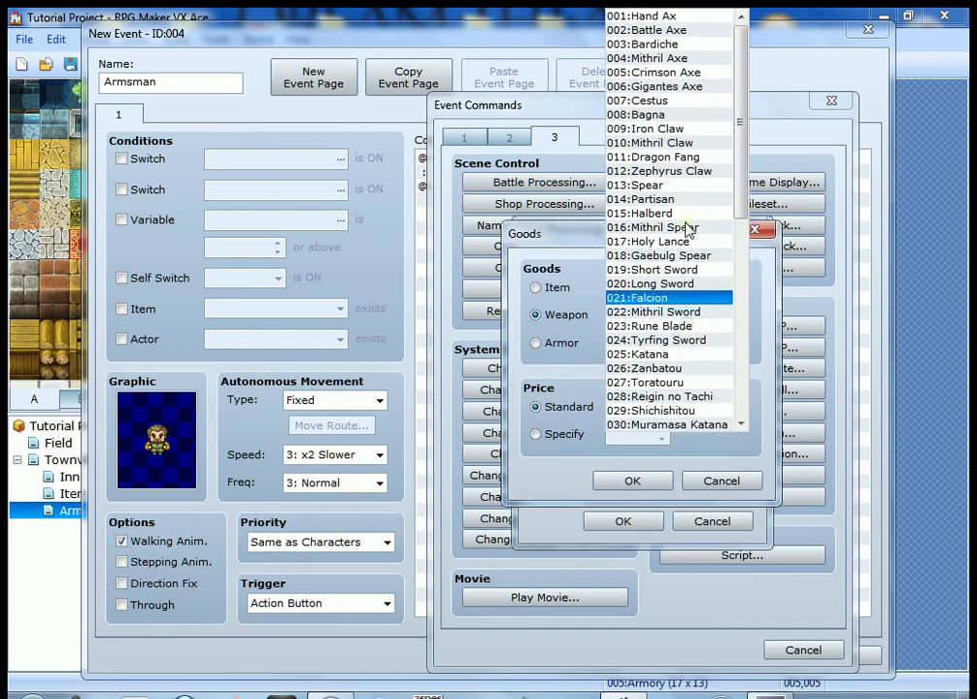
pyautogui.click(701, 279)
pyautogui.click(622, 482)
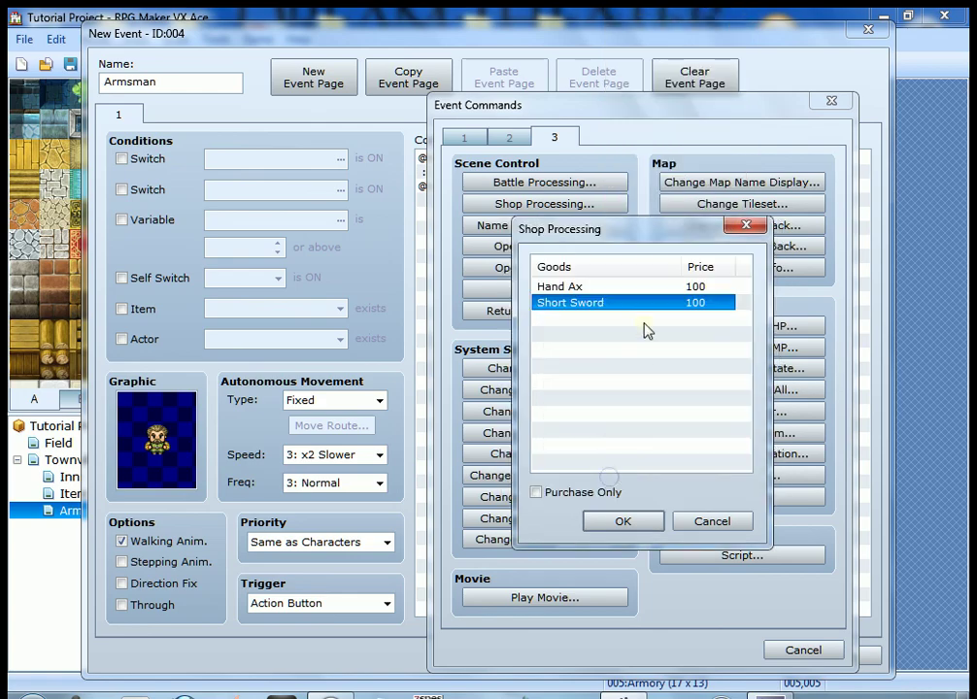
pyautogui.doubleClick(646, 324)
pyautogui.click(645, 328)
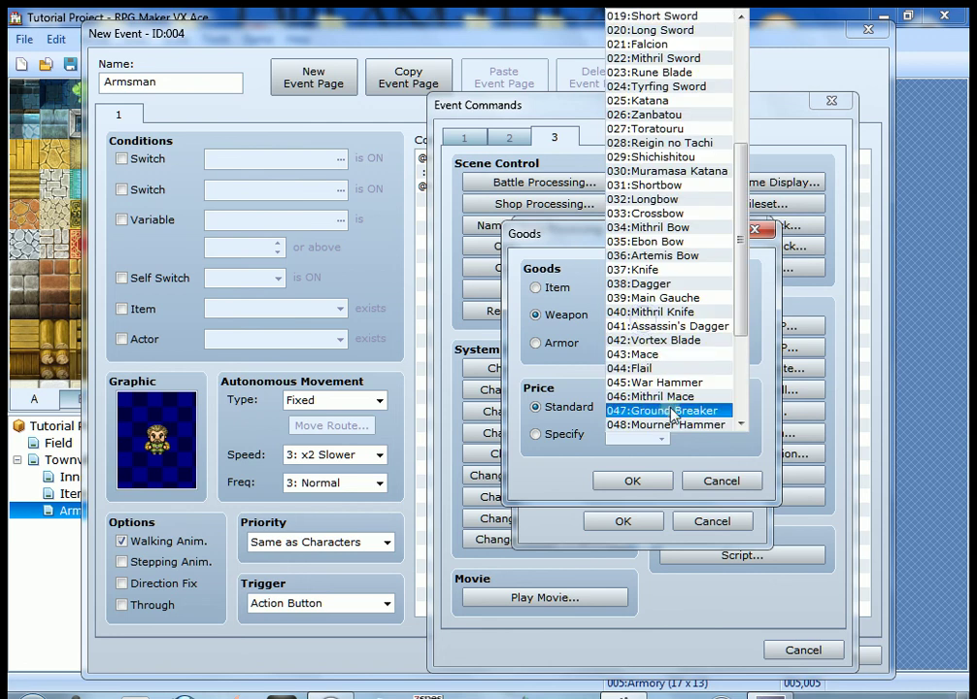
pyautogui.scroll(-4, 709, 316)
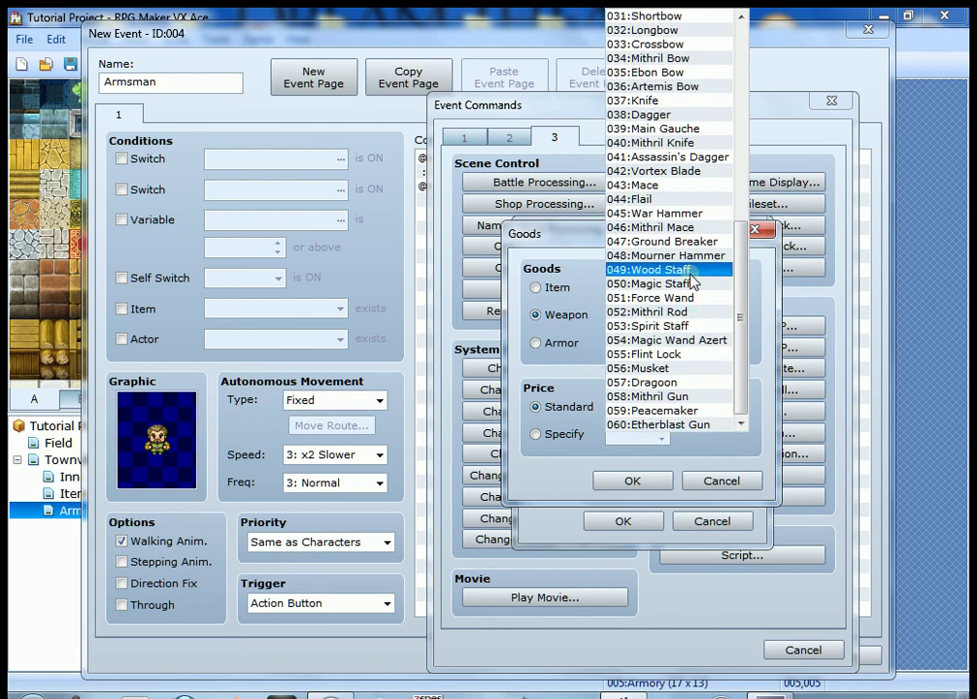
pyautogui.click(692, 272)
pyautogui.click(632, 483)
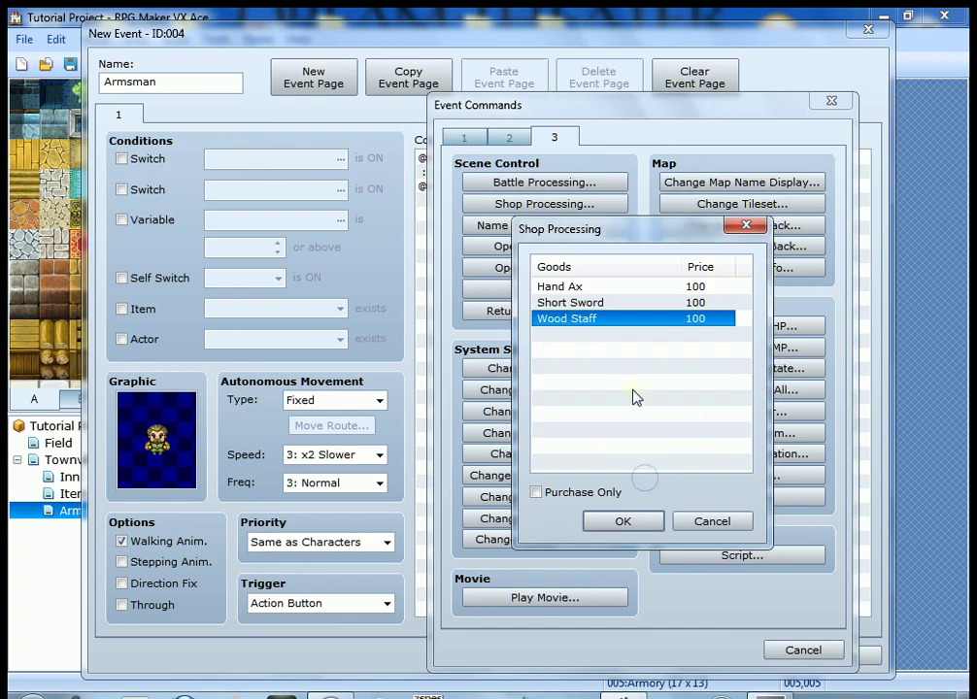
# Add the armors 001:Casual Clothes and 002:Leather Top to the shop's goods at their standard prices.
pyautogui.doubleClick(549, 334)
pyautogui.click(566, 348)
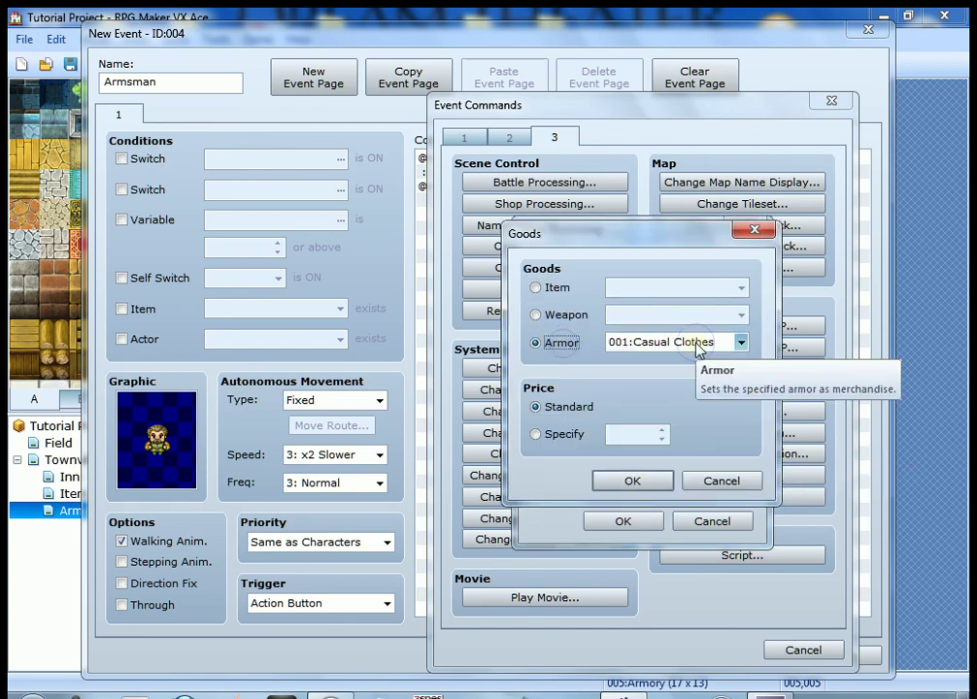
pyautogui.click(741, 343)
pyautogui.click(602, 483)
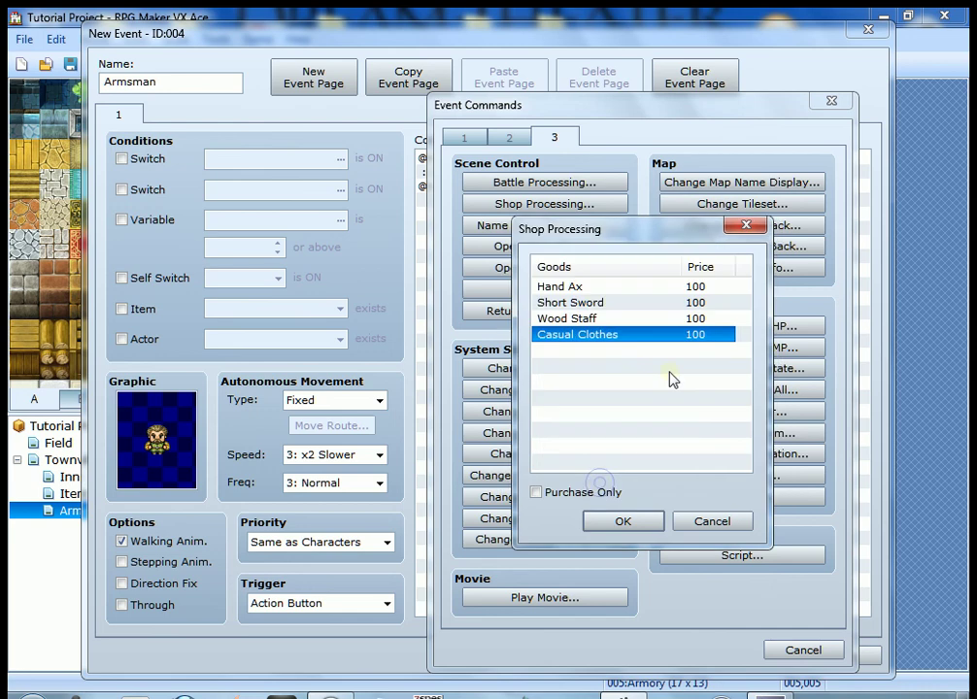
pyautogui.doubleClick(599, 364)
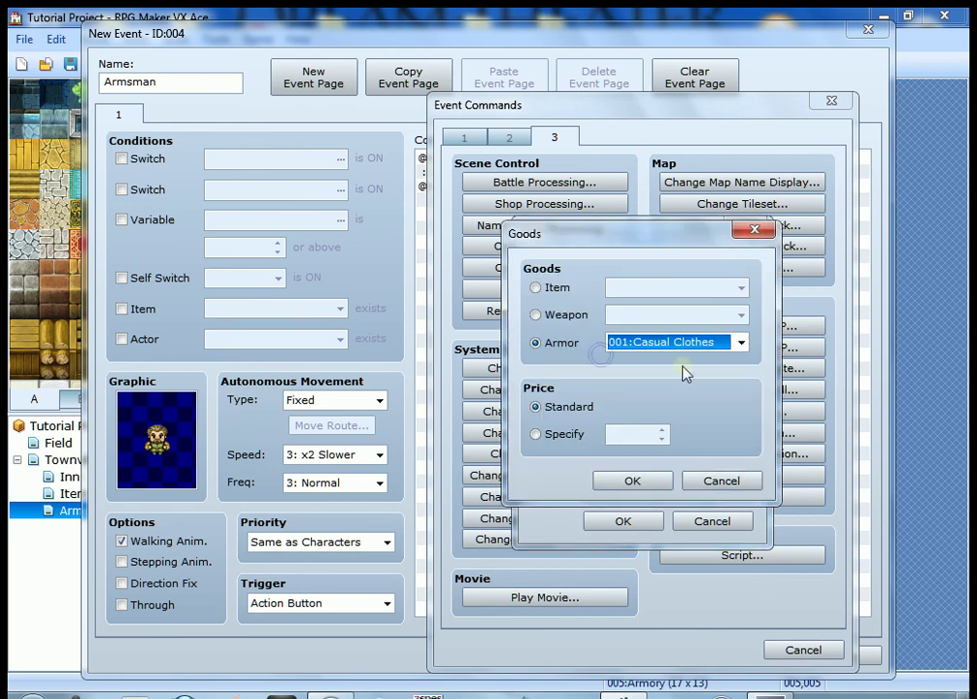
pyautogui.click(608, 343)
pyautogui.click(691, 30)
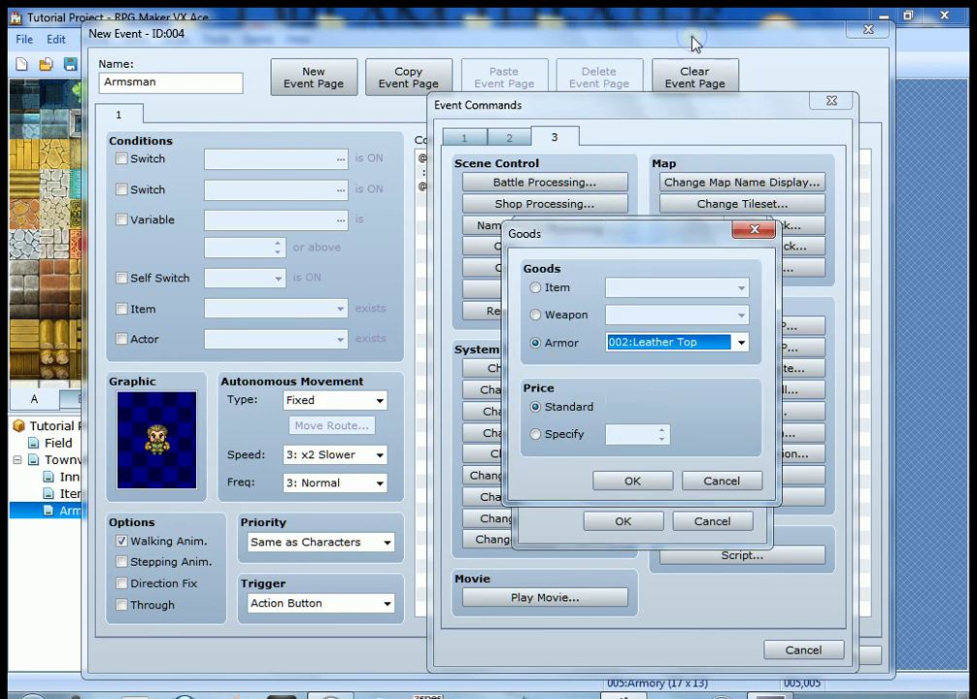
pyautogui.click(628, 483)
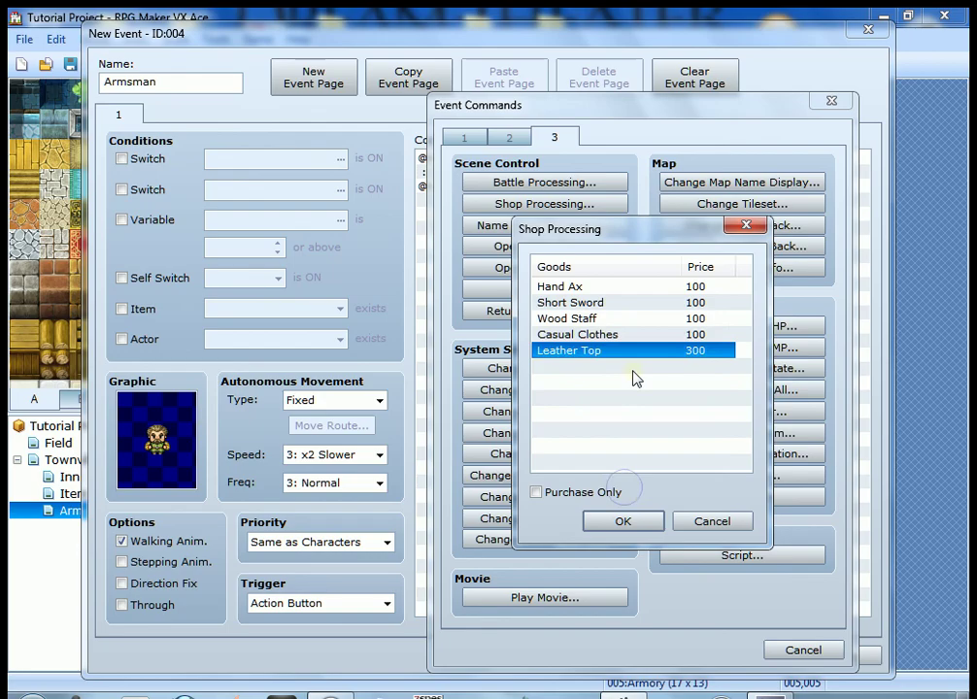
# Add the armors 010:Feather Cap and 016:Copper Brace to the shop's goods at their standard prices.
pyautogui.doubleClick(634, 379)
pyautogui.click(660, 346)
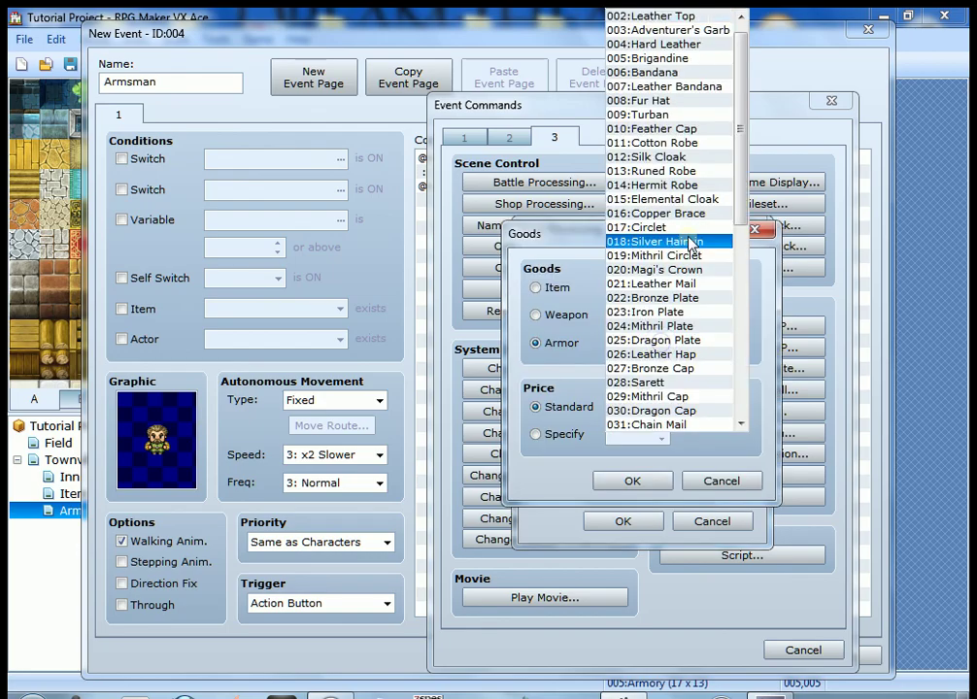
pyautogui.click(683, 129)
pyautogui.click(646, 497)
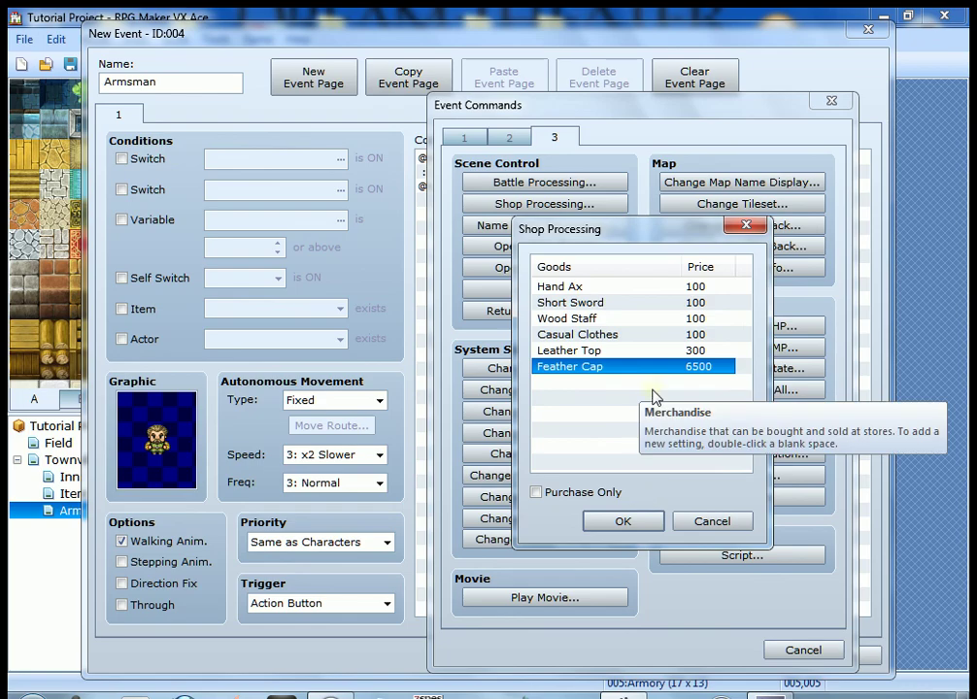
pyautogui.click(672, 384)
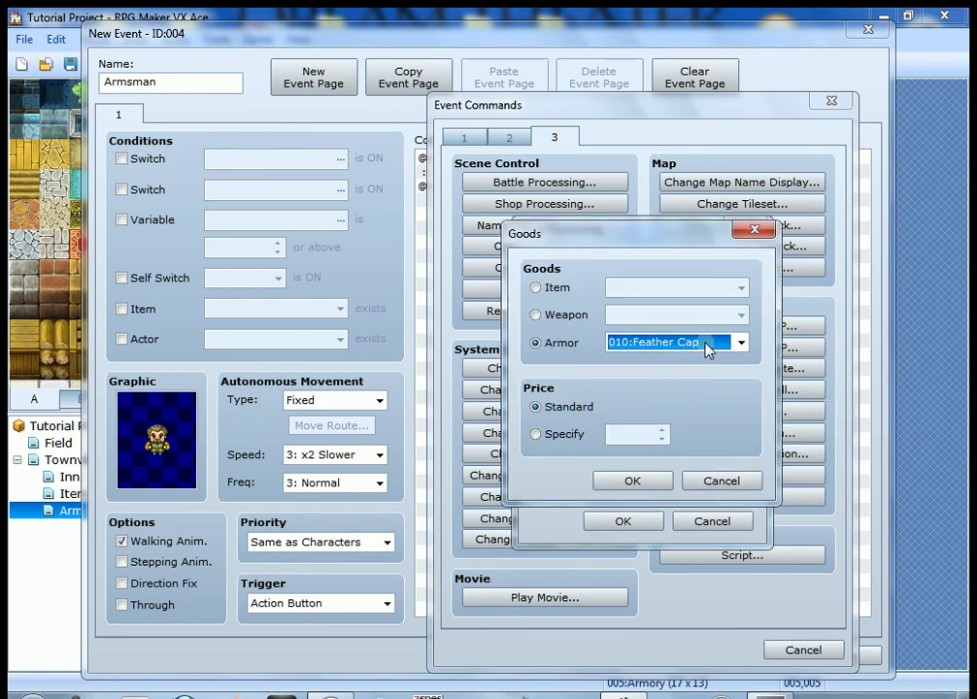
pyautogui.click(707, 345)
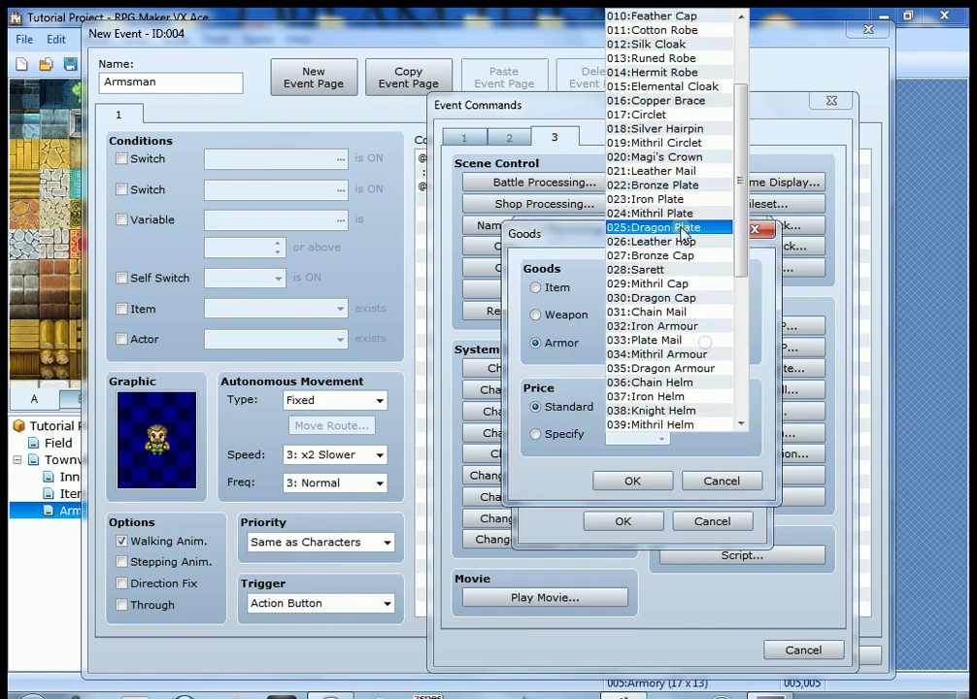
pyautogui.click(669, 101)
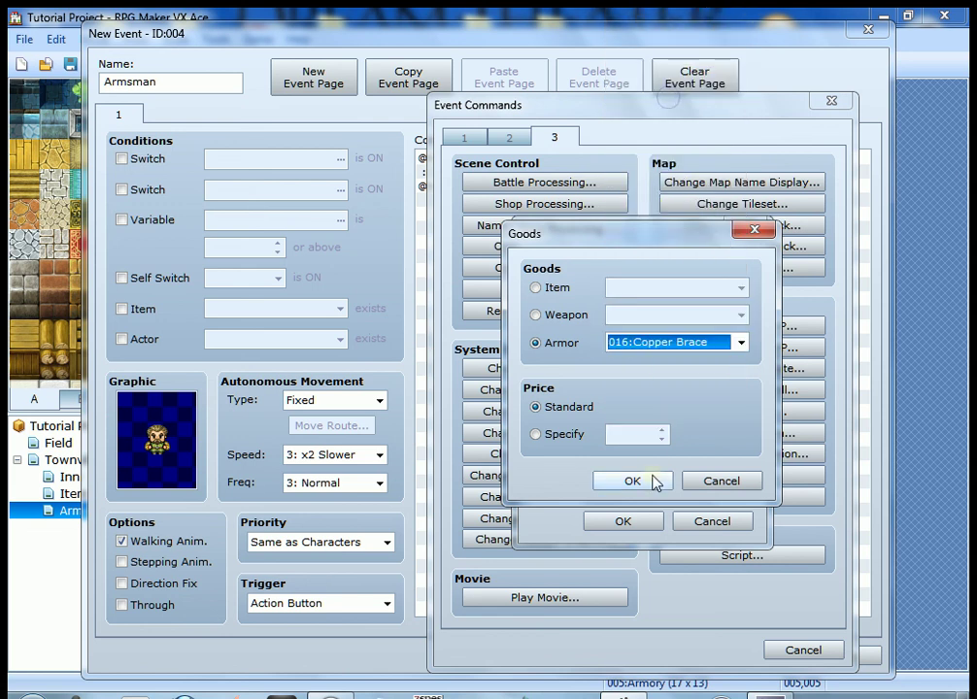
pyautogui.click(657, 483)
# Add the armor 041:Buckler at its standard price and insert the finished Shop Processing command into the event.
pyautogui.click(612, 398)
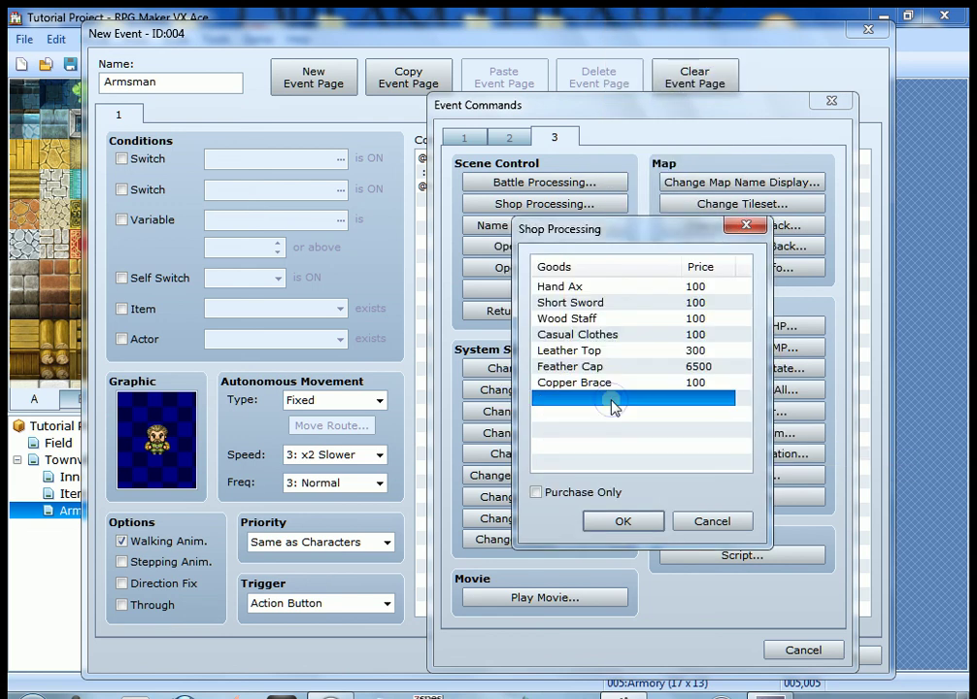
pyautogui.doubleClick(611, 400)
pyautogui.click(649, 343)
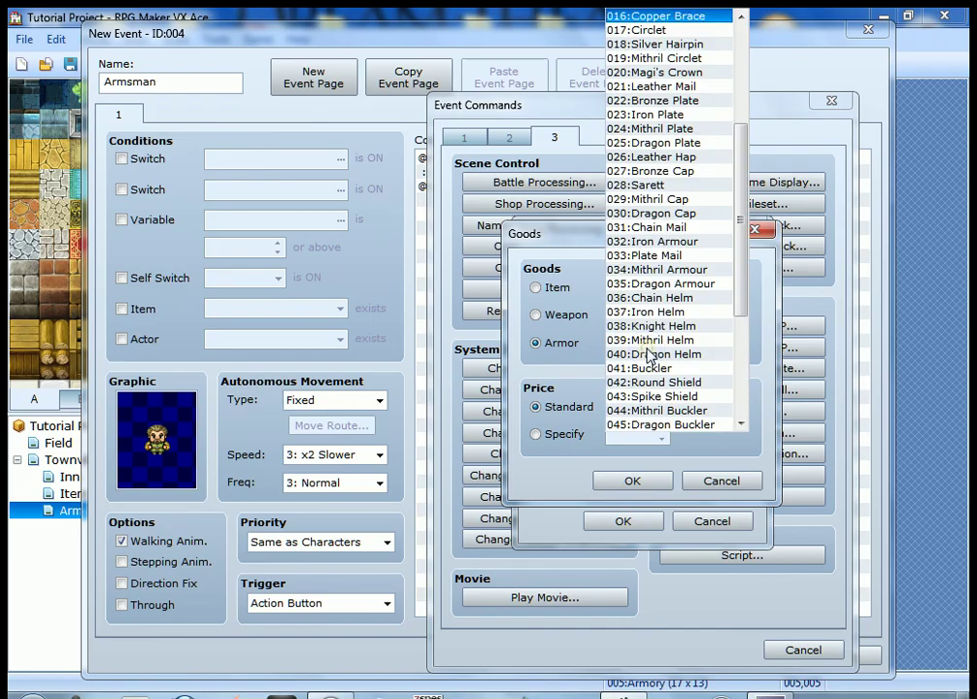
pyautogui.scroll(-2, 698, 309)
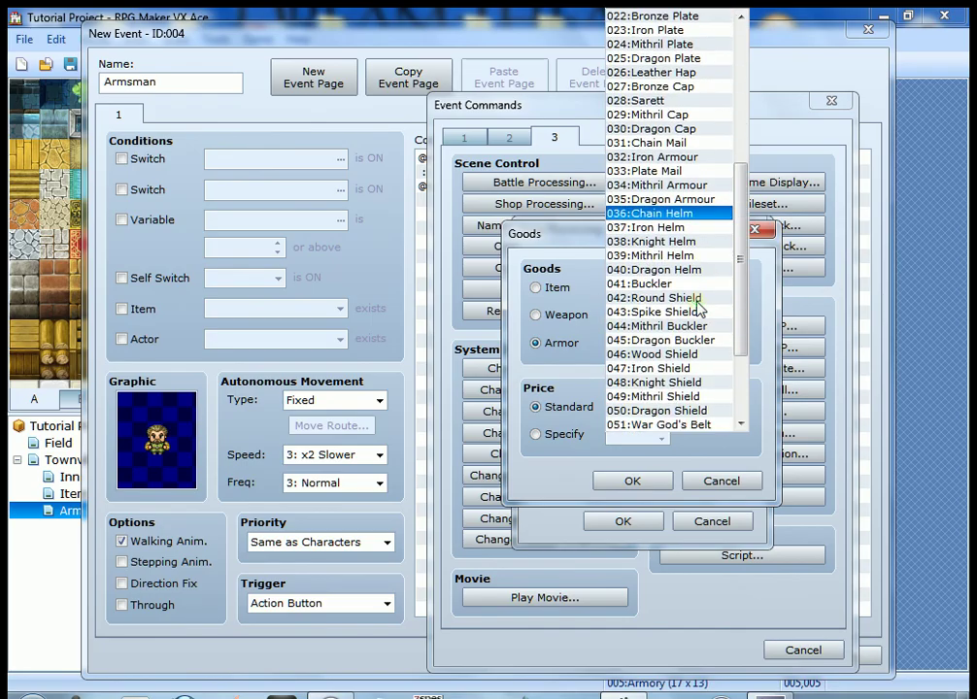
pyautogui.click(683, 284)
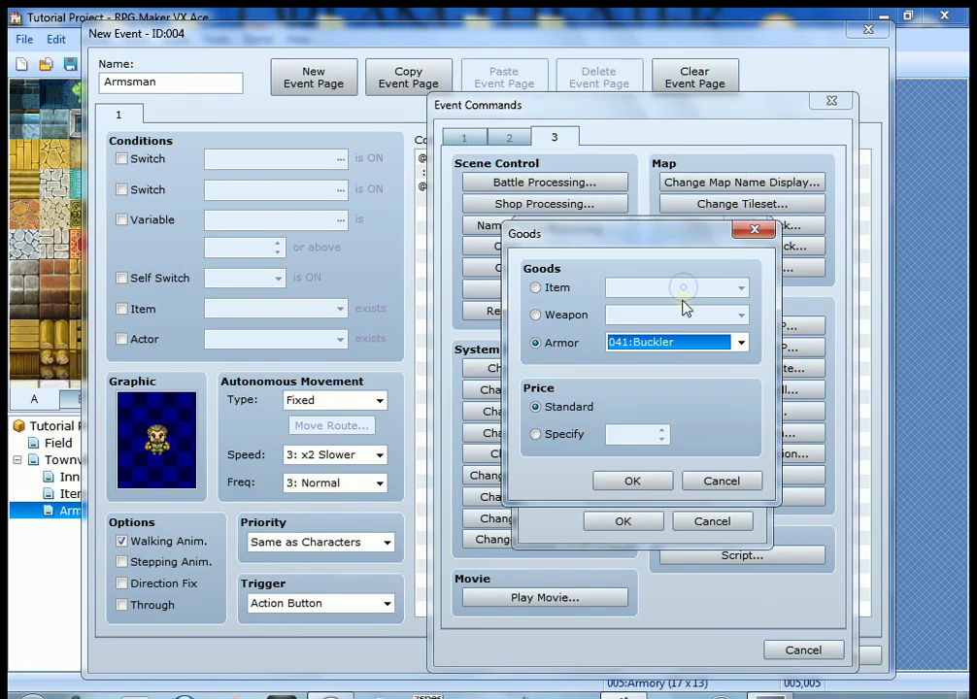
pyautogui.click(633, 480)
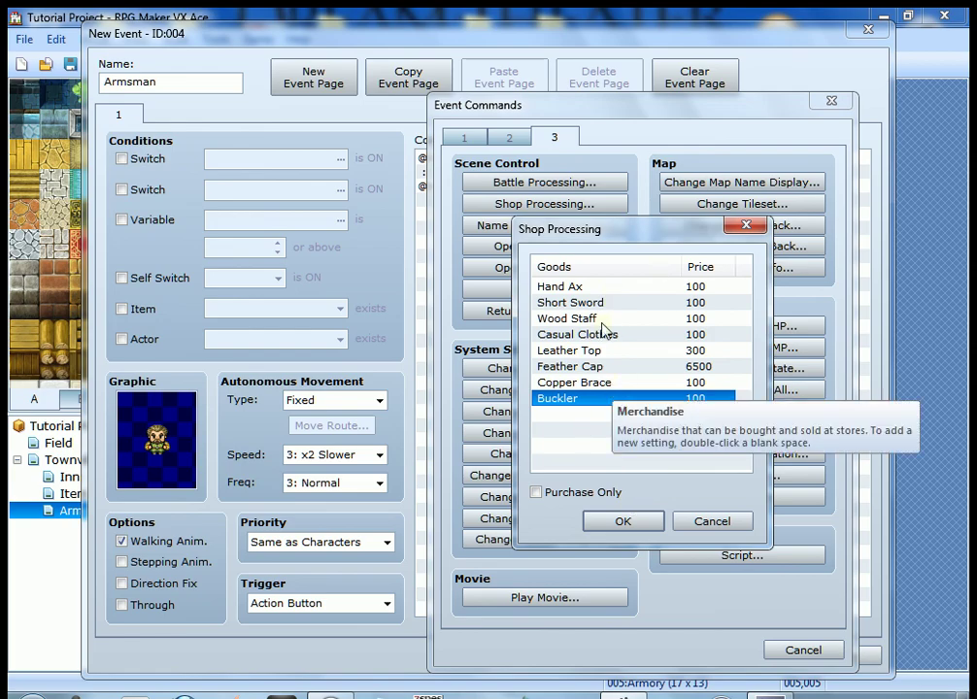
pyautogui.click(622, 521)
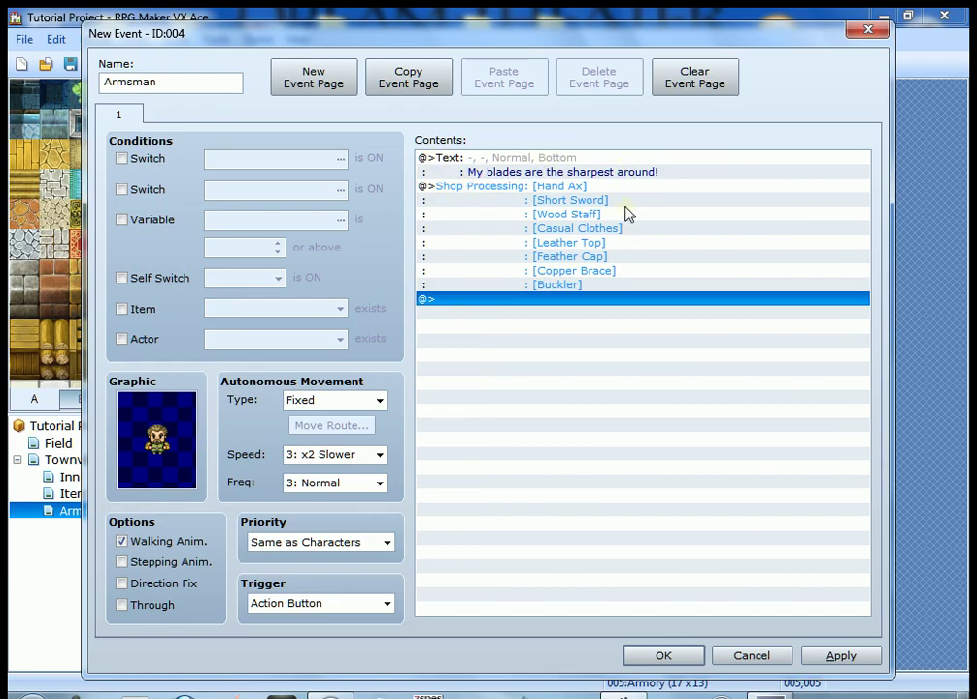
# Add a Show Text command reading "Good luck out there." after the shop command and save the Armsman event.
pyautogui.click(624, 302)
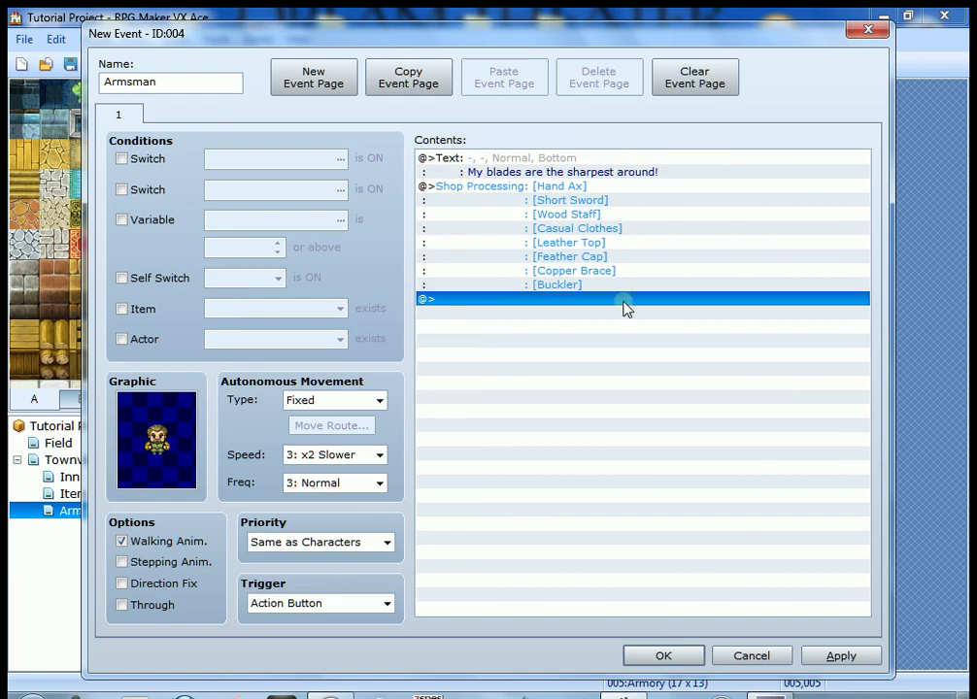
pyautogui.doubleClick(460, 298)
pyautogui.click(467, 139)
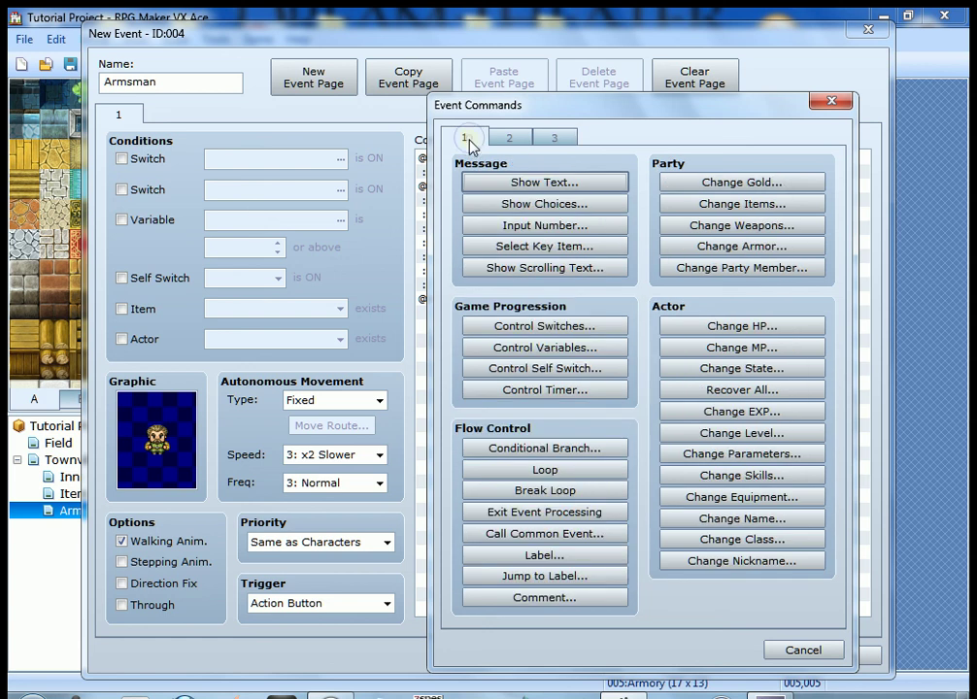
pyautogui.click(507, 184)
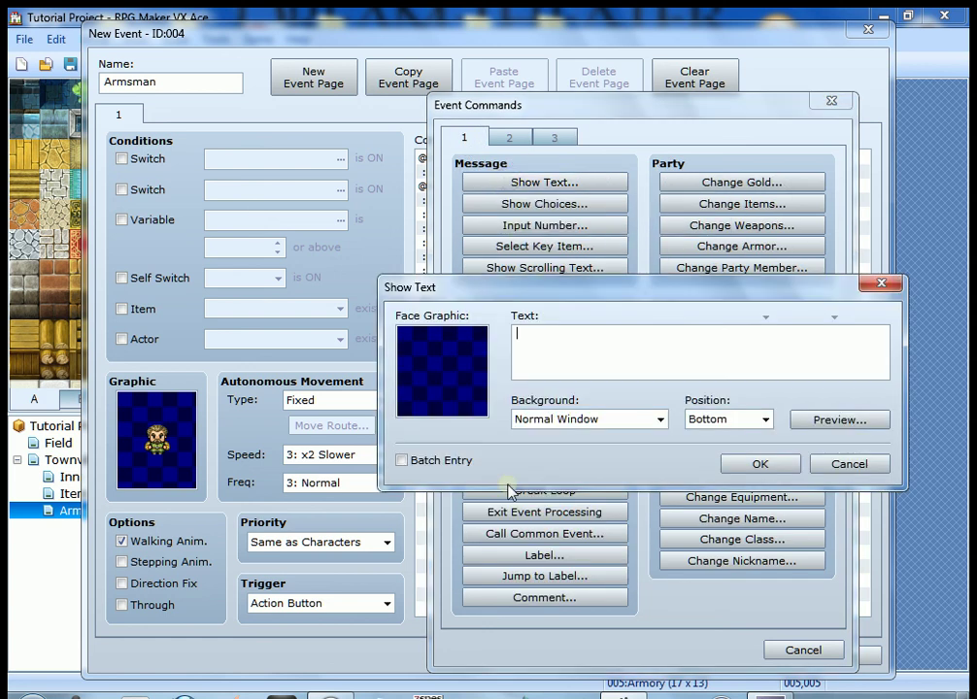
pyautogui.write('Good luck out there.')
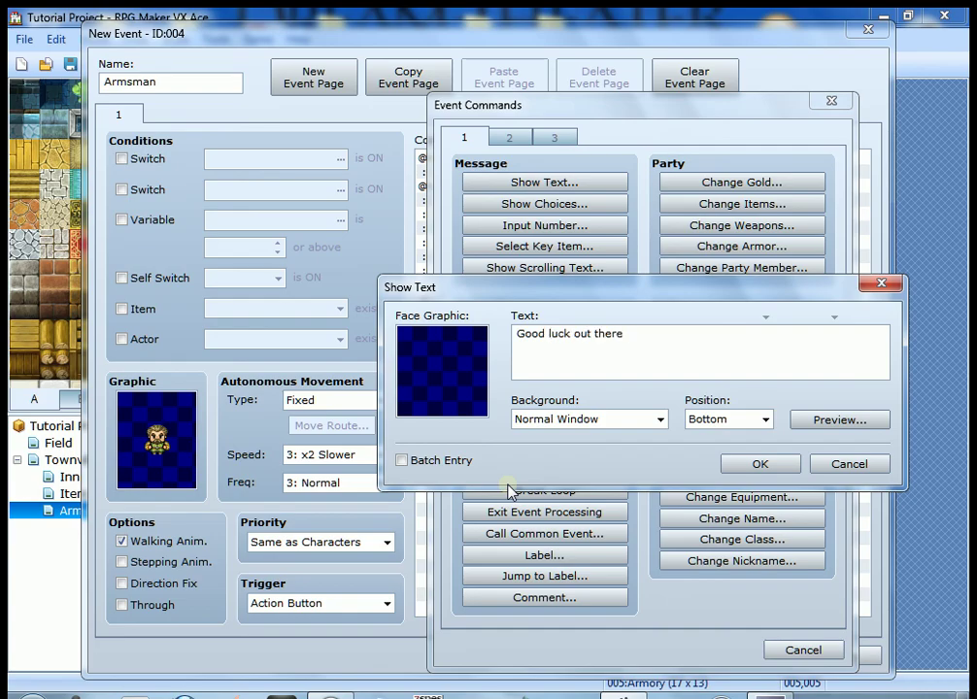
pyautogui.click(766, 464)
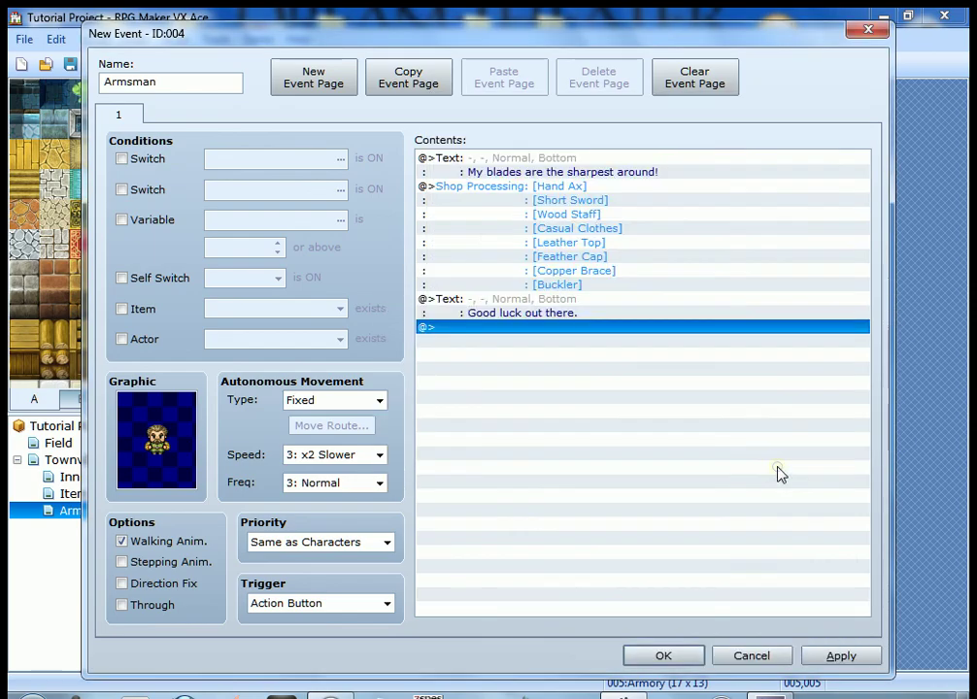
pyautogui.click(678, 661)
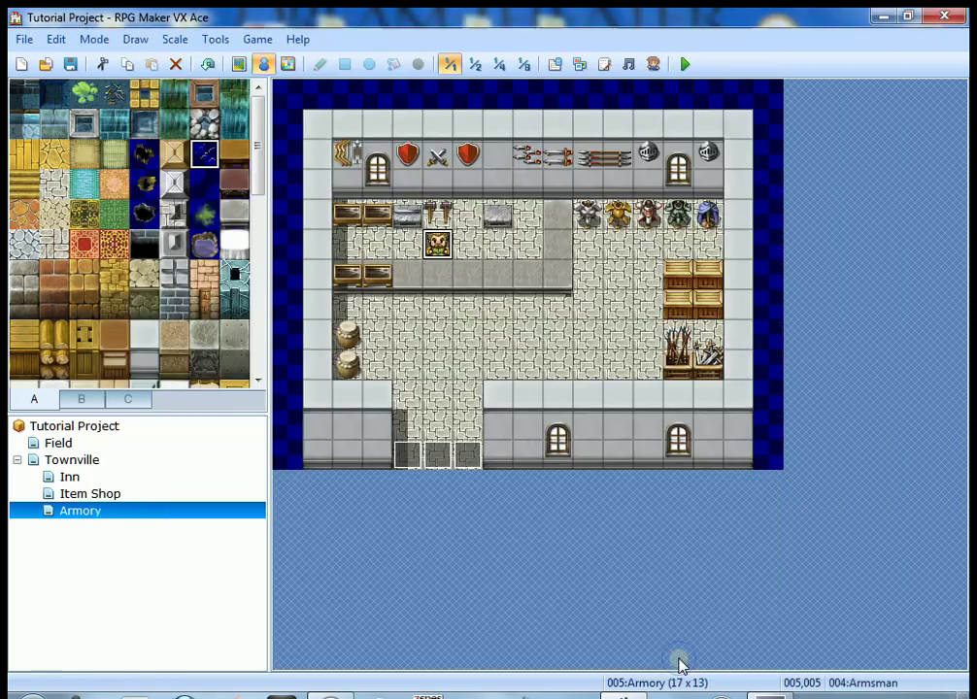
# Start a playtest with a new game and walk the hero across the field map to the town.
pyautogui.click(685, 64)
pyautogui.click(385, 410)
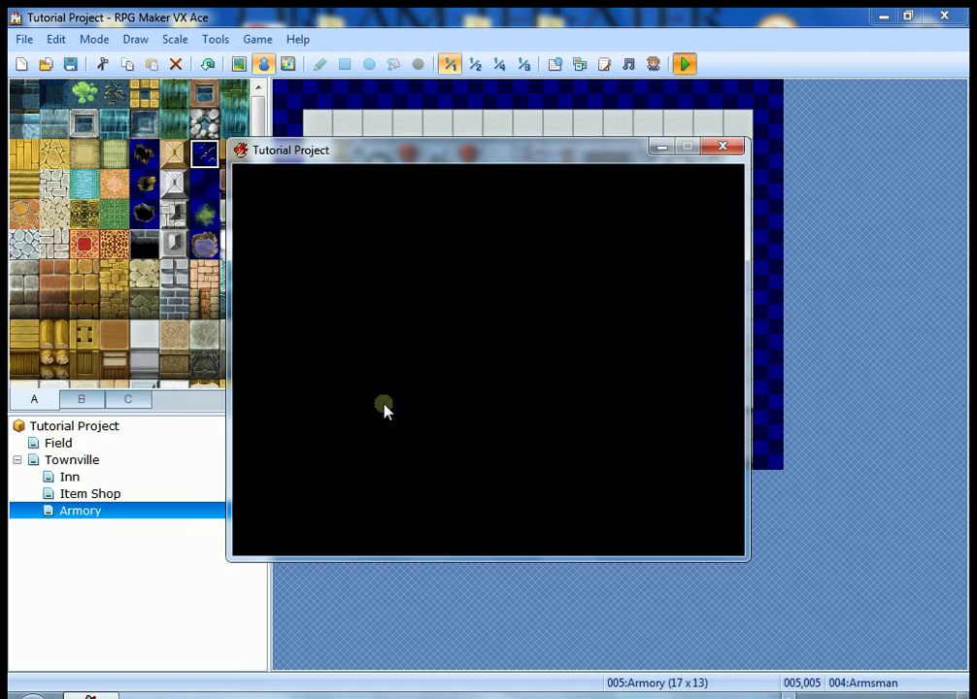
pyautogui.press('Return')
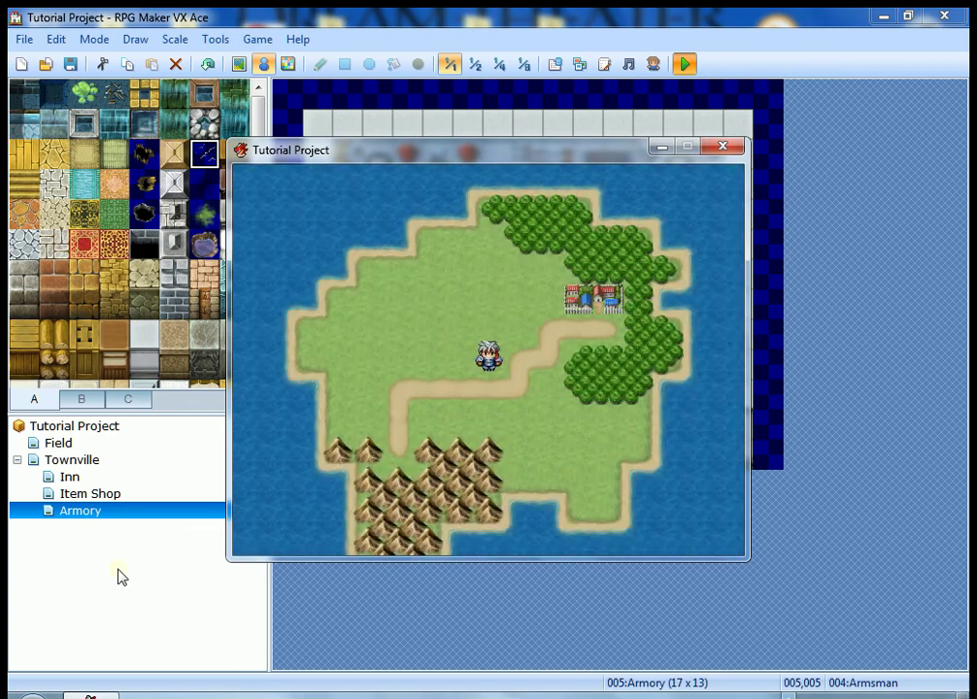
pyautogui.press('Up')
pyautogui.press('Up')
pyautogui.press('Right')
pyautogui.press('Right')
pyautogui.press('Right')
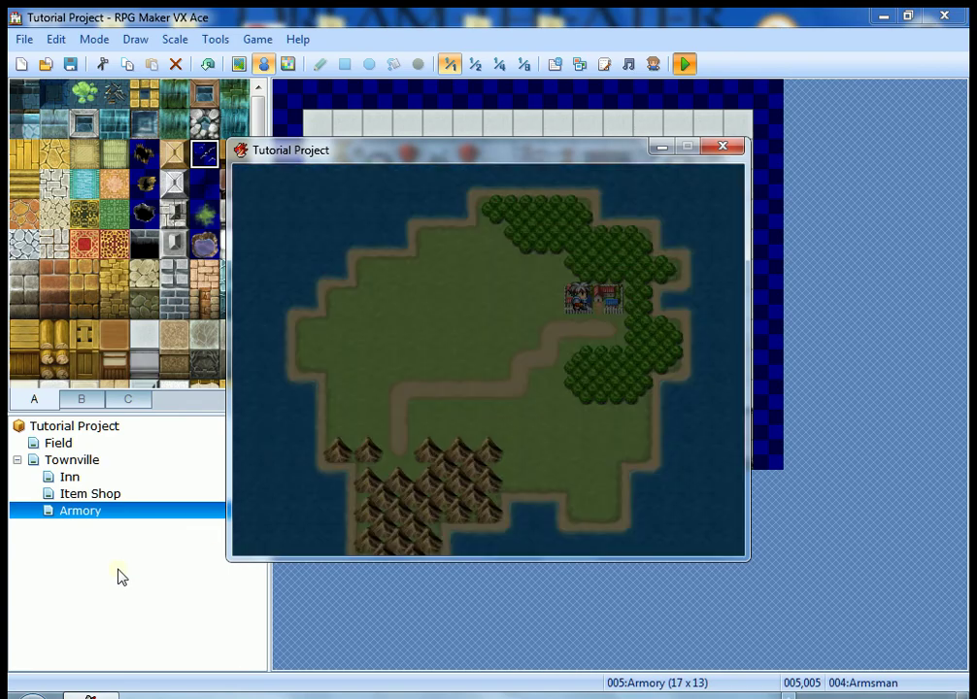
# Walk the hero through Townville into the armory and up to the counter in front of the Armsman.
pyautogui.press('Up')
pyautogui.press('Right')
pyautogui.press('Right')
pyautogui.press('Right')
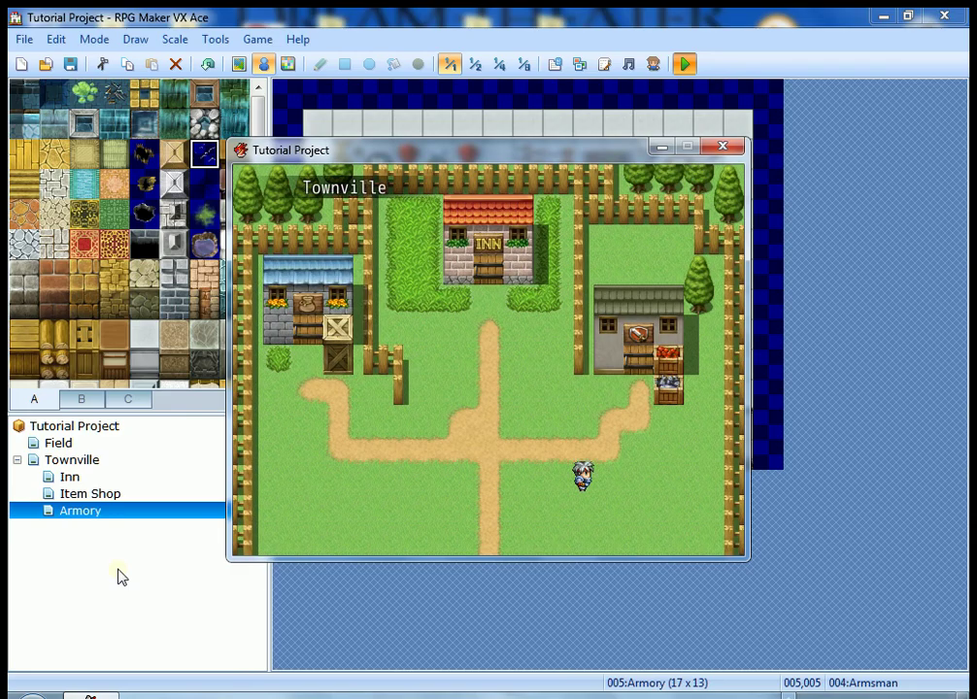
pyautogui.press('Up')
pyautogui.press('Up')
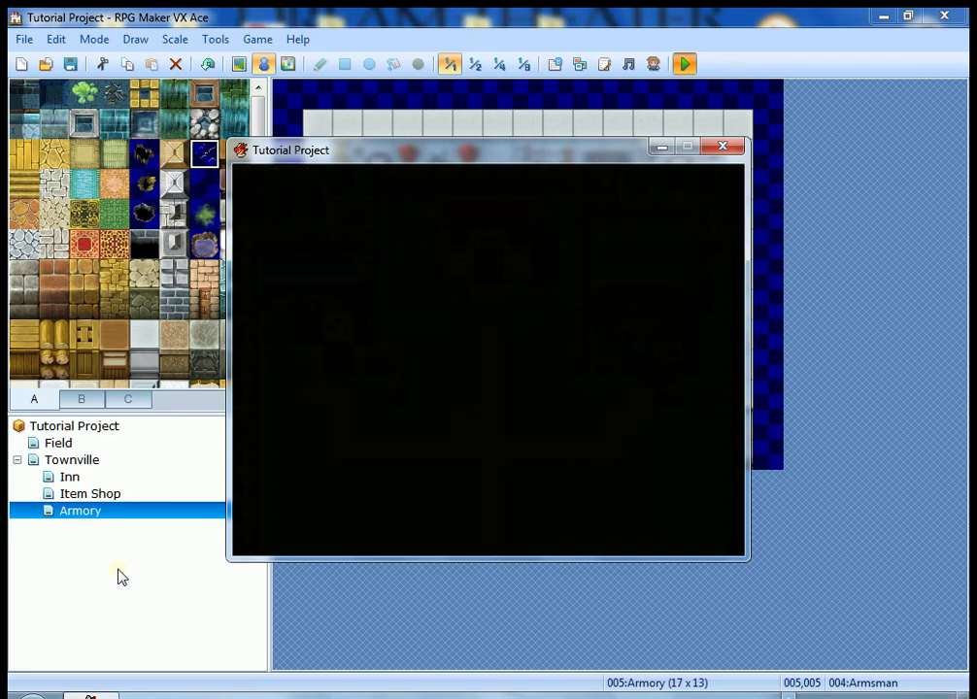
pyautogui.press('Up')
pyautogui.press('Up')
pyautogui.press('Up')
pyautogui.press('Up')
pyautogui.press('Up')
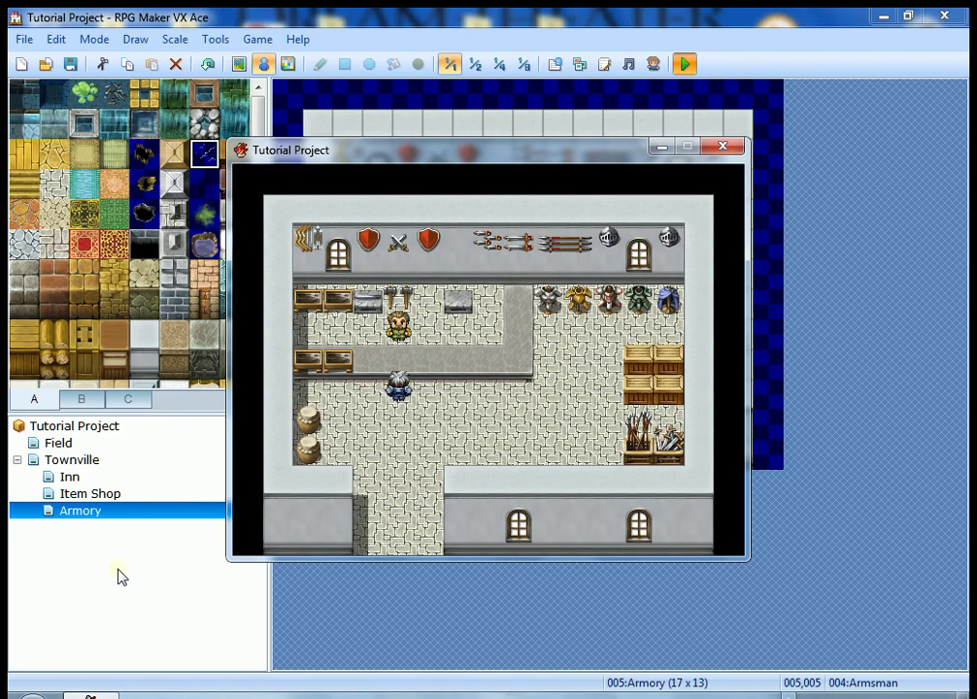
# Talk to the Armsman, advance his greeting to open the shop, and try the shop menu's Buy and Sell selection.
pyautogui.press('Return')
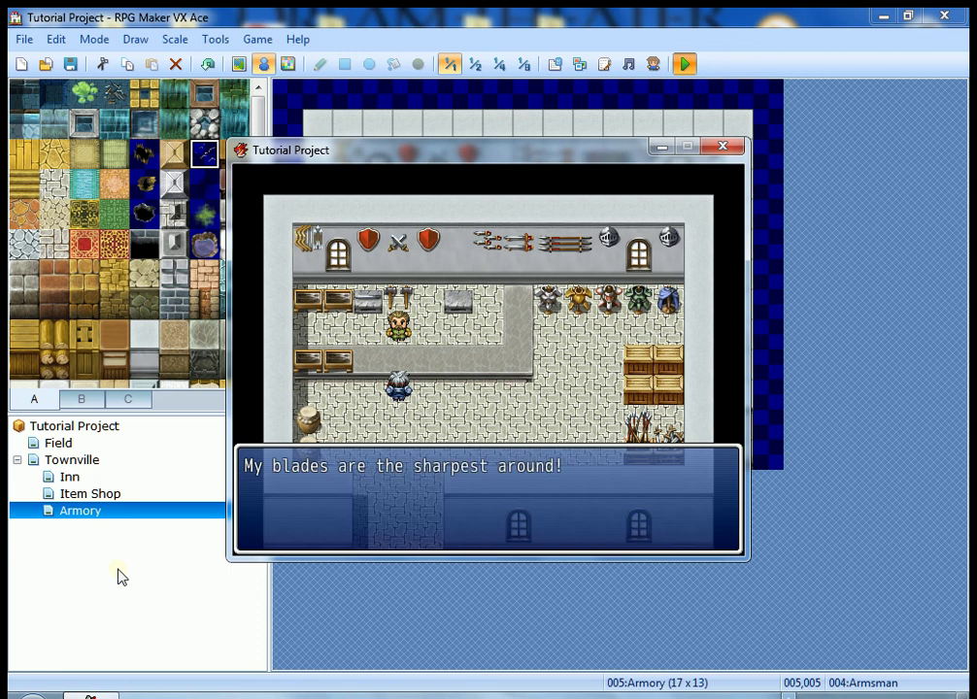
pyautogui.press('Return')
pyautogui.press('Right')
pyautogui.press('Left')
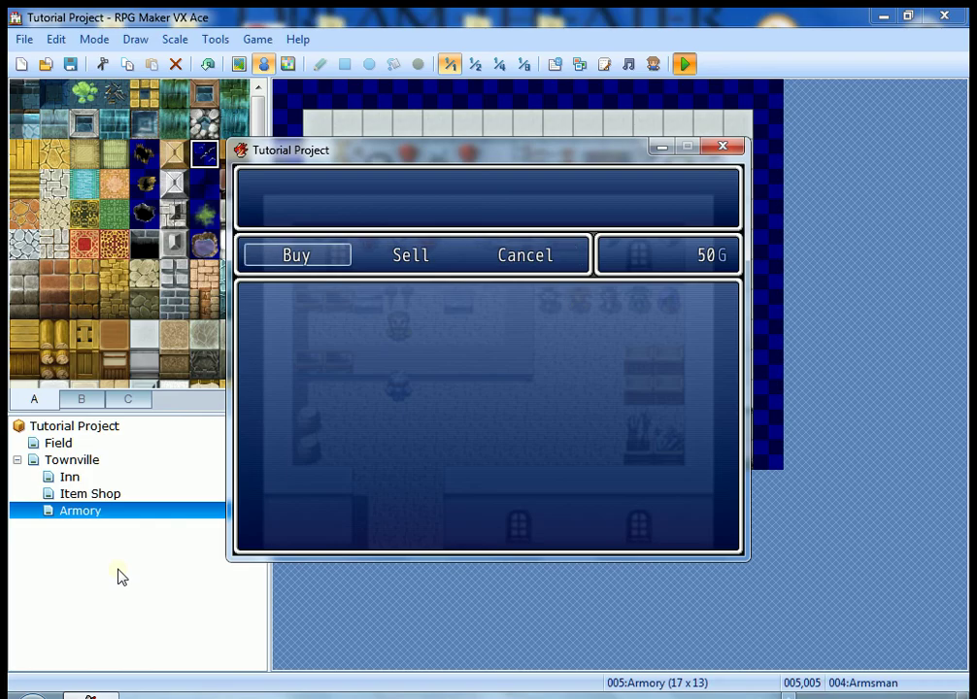
# Open the Armsman's buy list and go through the weapons and armor, checking their descriptions and prices.
pyautogui.press('Return')
pyautogui.press('Down')
pyautogui.press('Down')
pyautogui.press('Down')
pyautogui.press('Down')
pyautogui.press('Down')
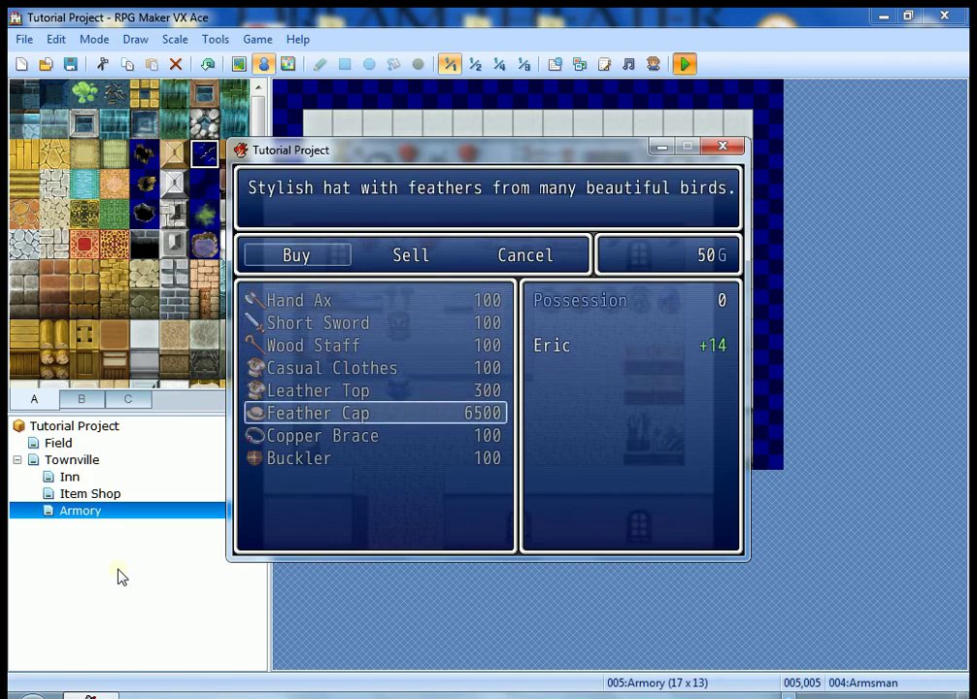
pyautogui.press('Up')
pyautogui.press('Up')
pyautogui.press('Down')
pyautogui.press('Down')
pyautogui.press('Down')
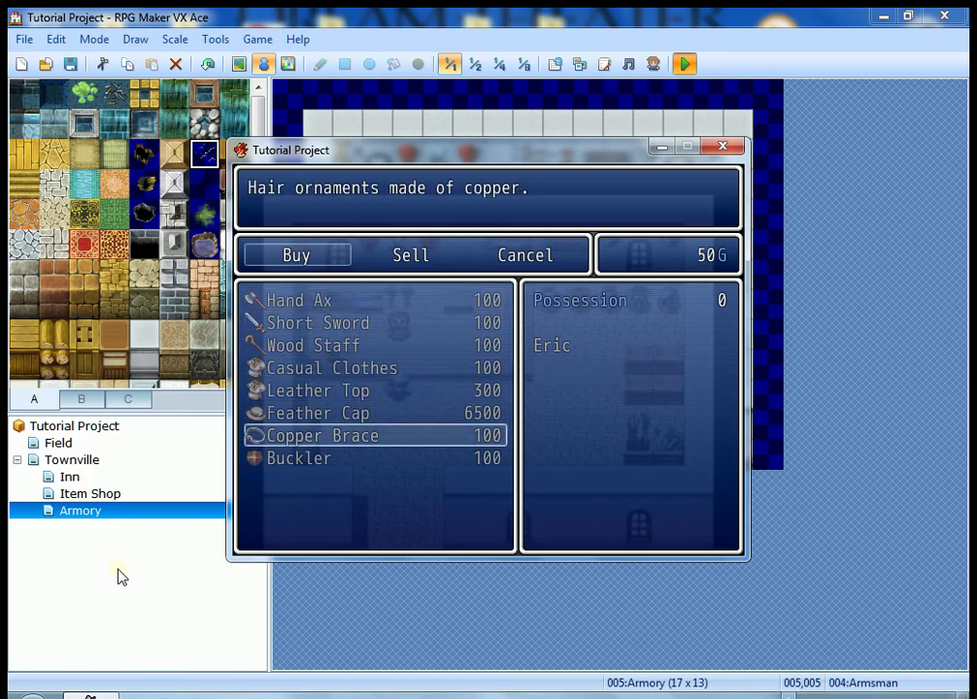
pyautogui.press('Up')
pyautogui.press('Up')
pyautogui.press('Up')
pyautogui.press('Up')
pyautogui.press('Up')
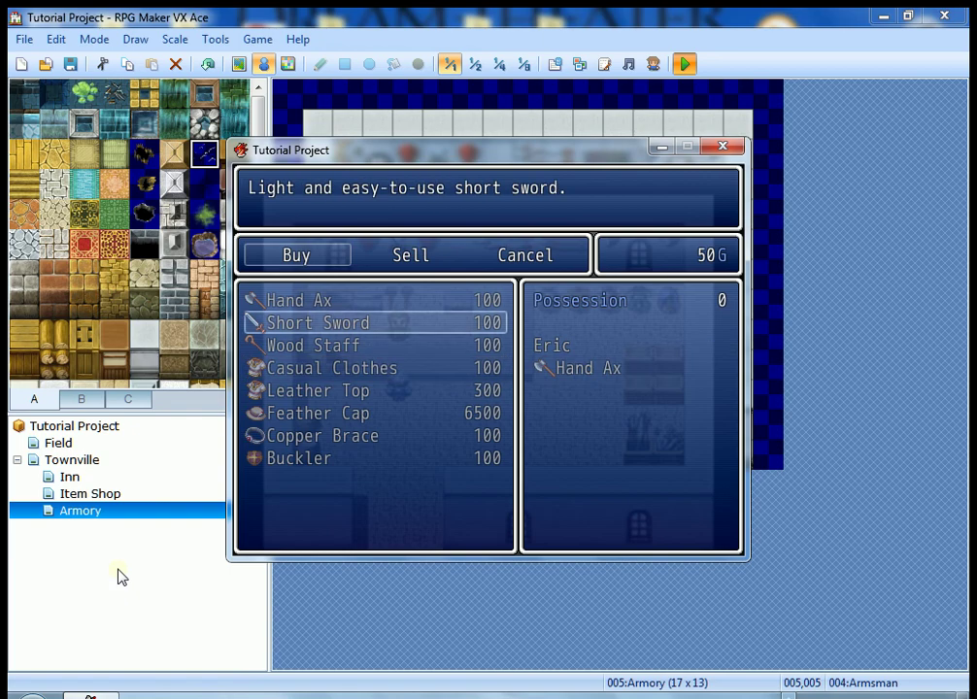
pyautogui.press('Up')
# Leave the buy list and the shop without purchasing anything, and dismiss the Armsman's farewell message.
pyautogui.press('Escape')
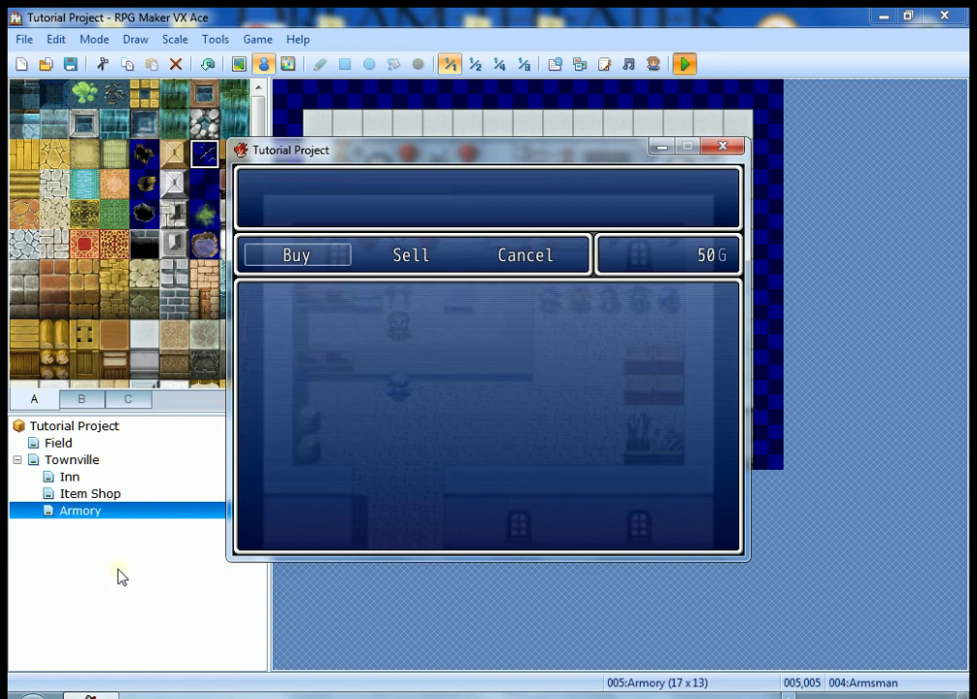
pyautogui.press('Escape')
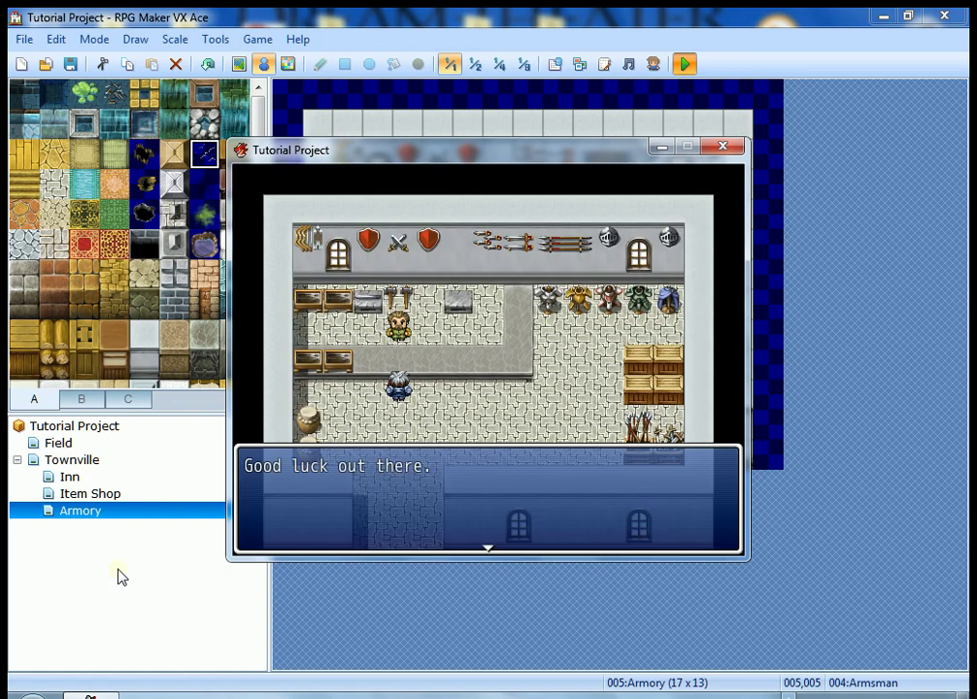
pyautogui.press('Return')
# Walk the hero out of the armory into Townville and end the playtest.
pyautogui.press('Down')
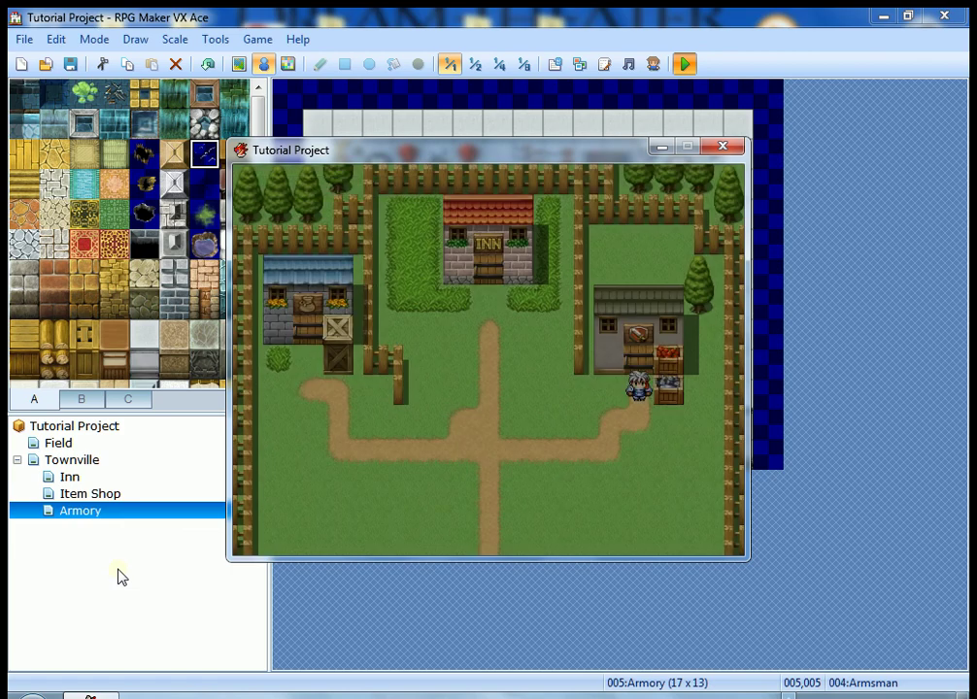
pyautogui.click(723, 146)
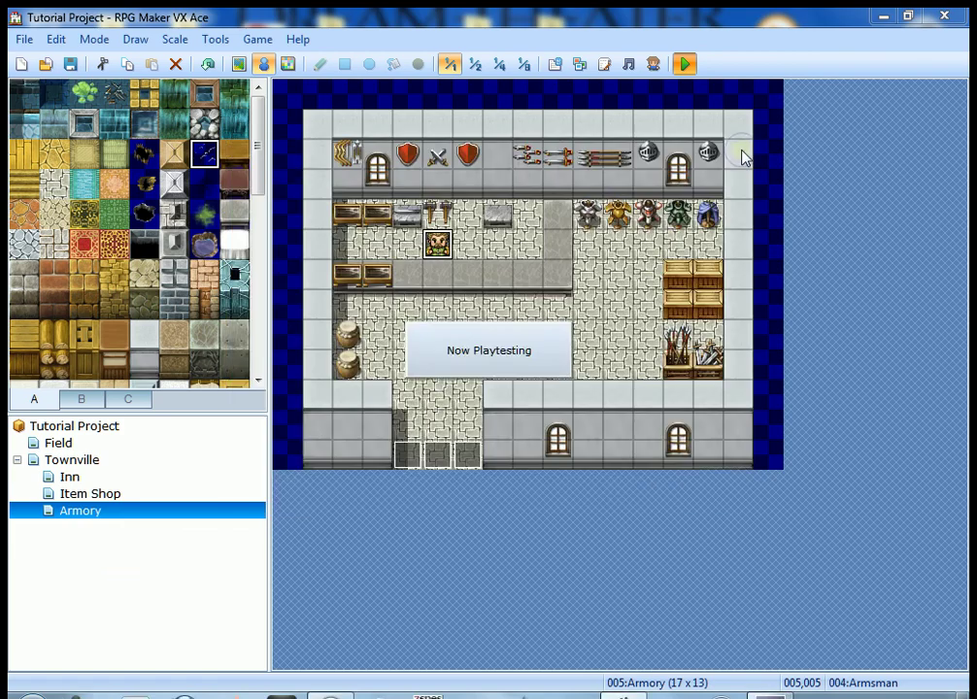
# Display the Townville map in the editor, followed by its Inn map.
pyautogui.click(68, 460)
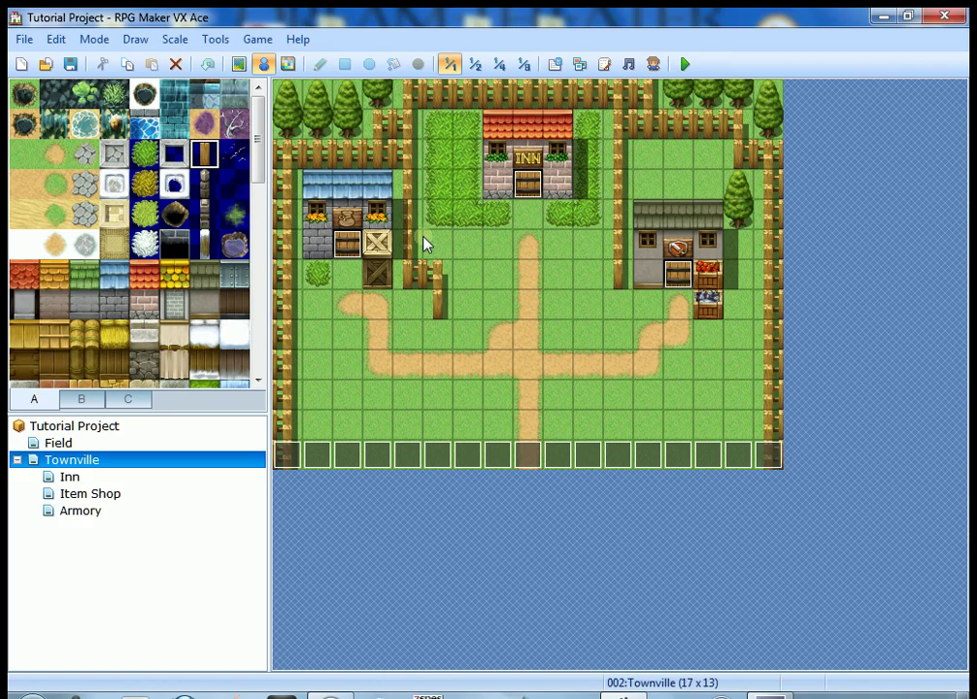
pyautogui.click(208, 463)
pyautogui.click(358, 525)
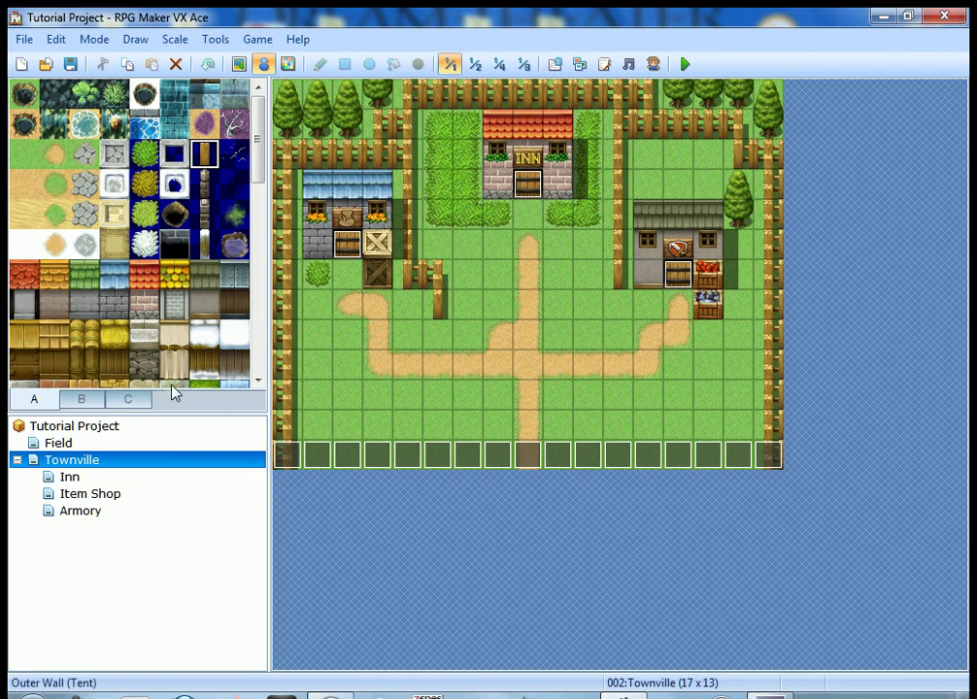
pyautogui.click(72, 478)
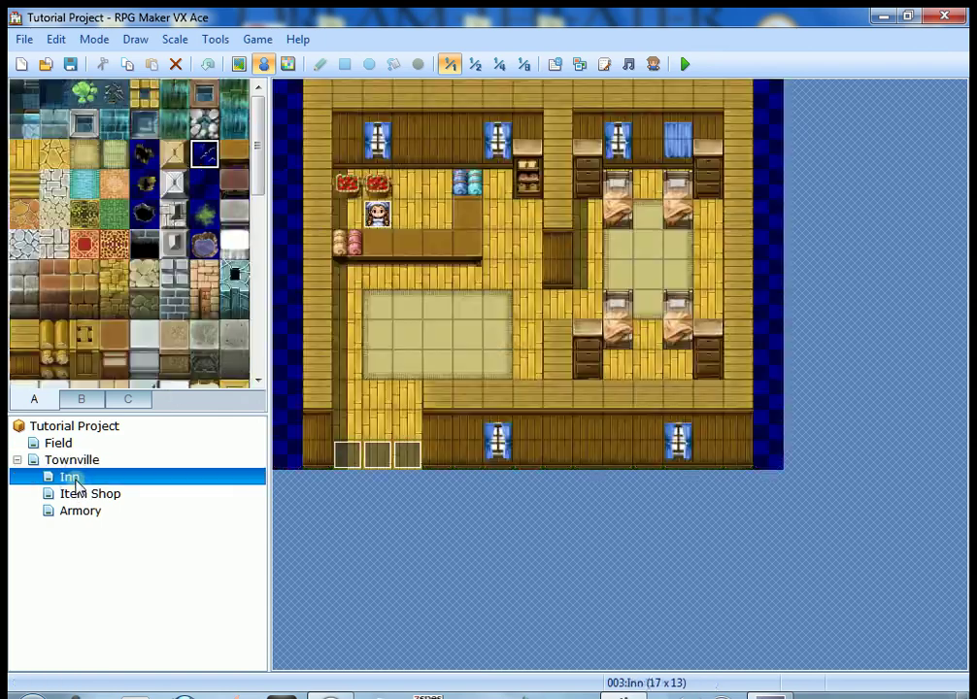